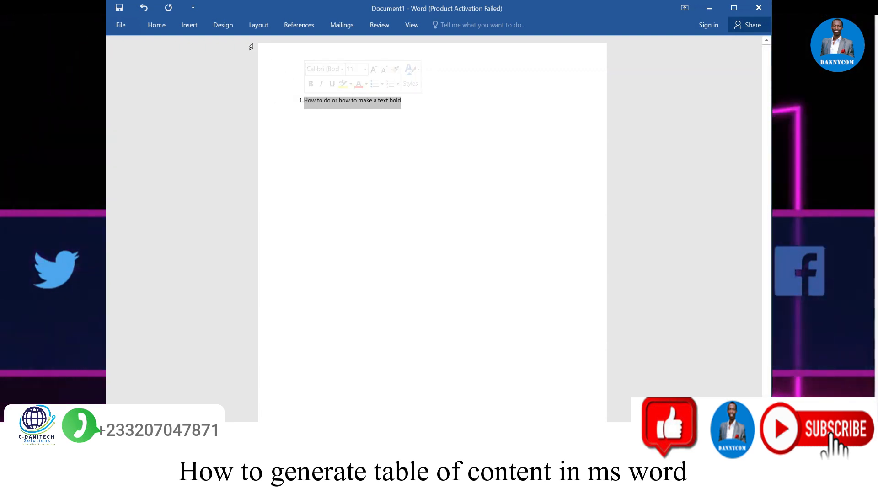
# Make the text "How to do or how to make a text bold" bold.
pyautogui.click(162, 24)
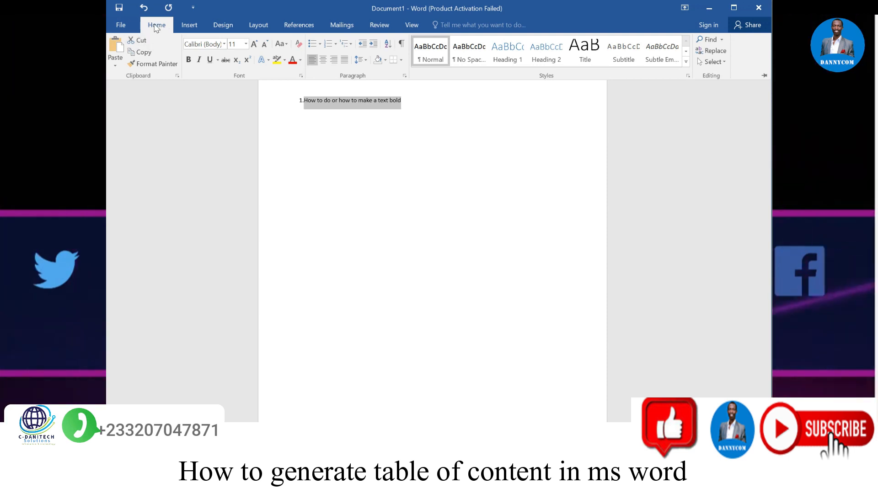
pyautogui.click(189, 61)
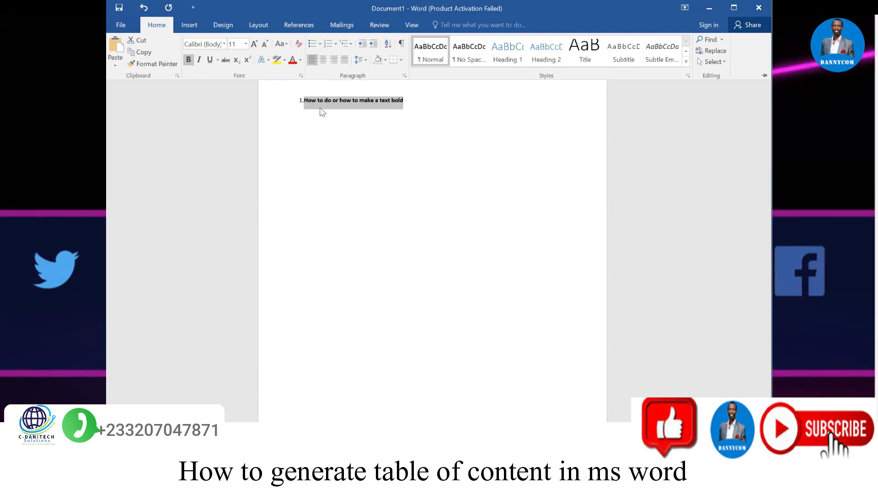
pyautogui.click(327, 105)
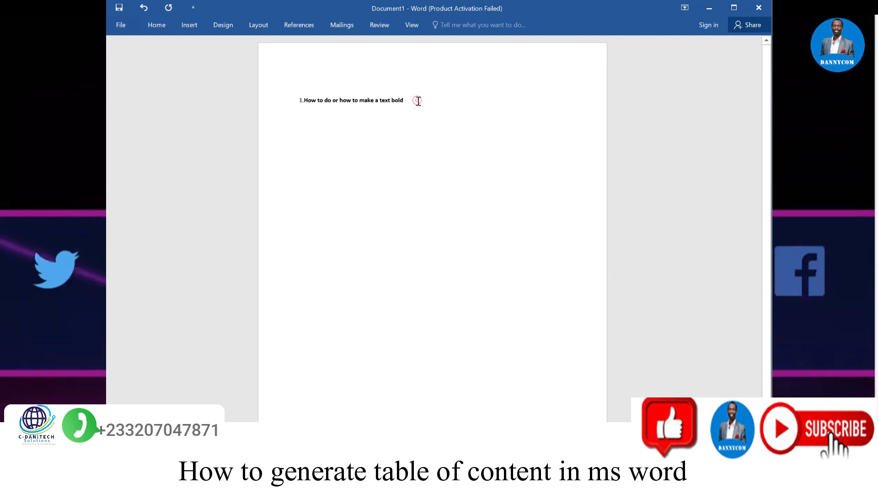
# Set the font size of the whole numbered heading line to 20.
pyautogui.moveTo(401, 100); pyautogui.dragTo(300, 98)
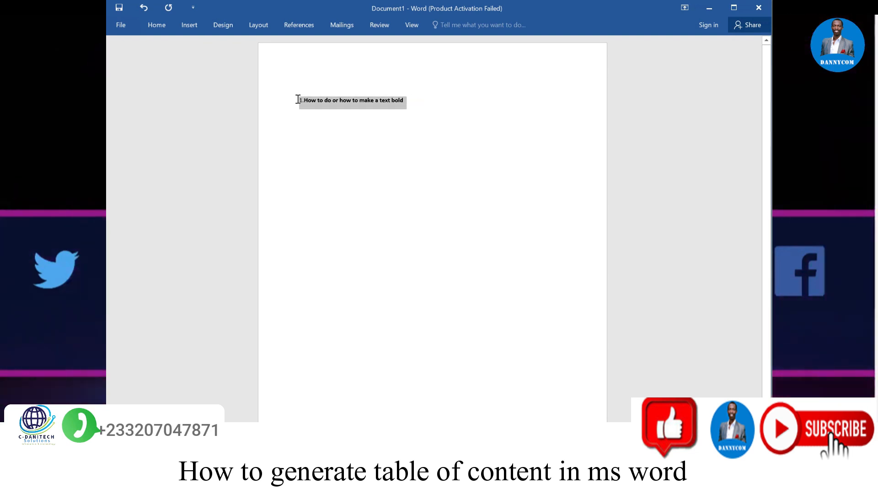
pyautogui.click(153, 23)
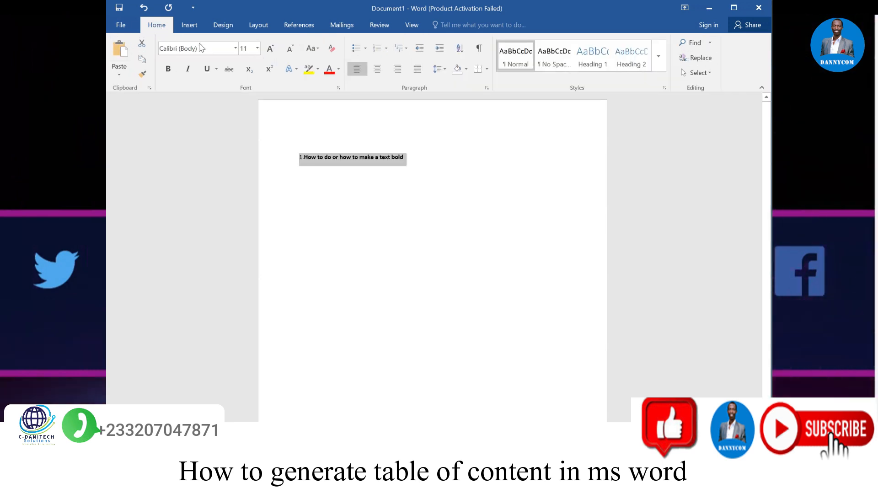
pyautogui.click(257, 50)
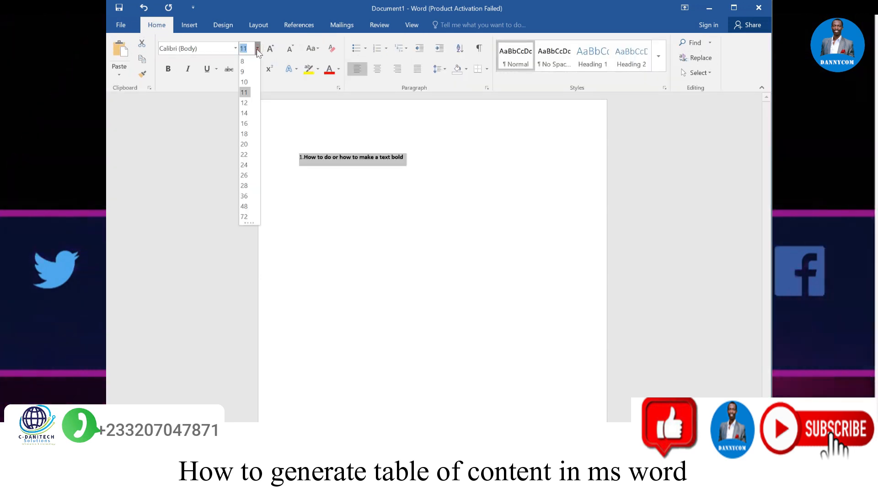
pyautogui.click(245, 144)
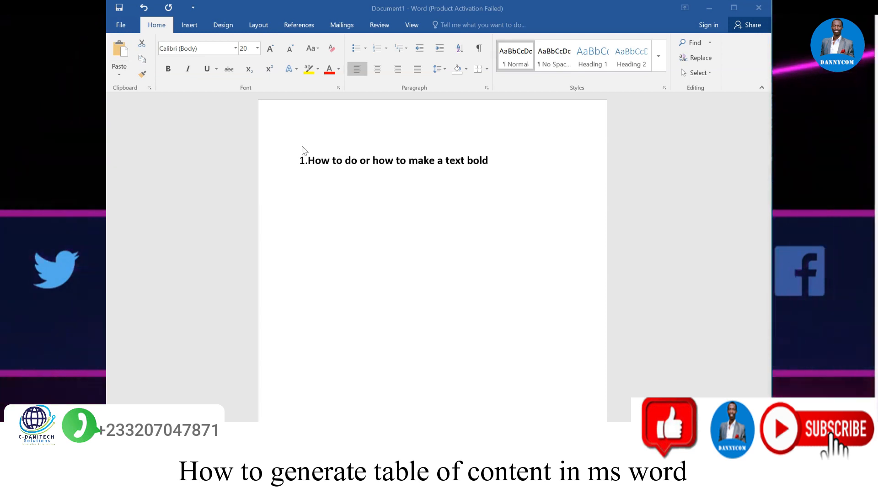
pyautogui.tripleClick(333, 170)
# Add a non-bold line below the heading reading "My school is good when it comes to teaching of technology.".
pyautogui.click(490, 162)
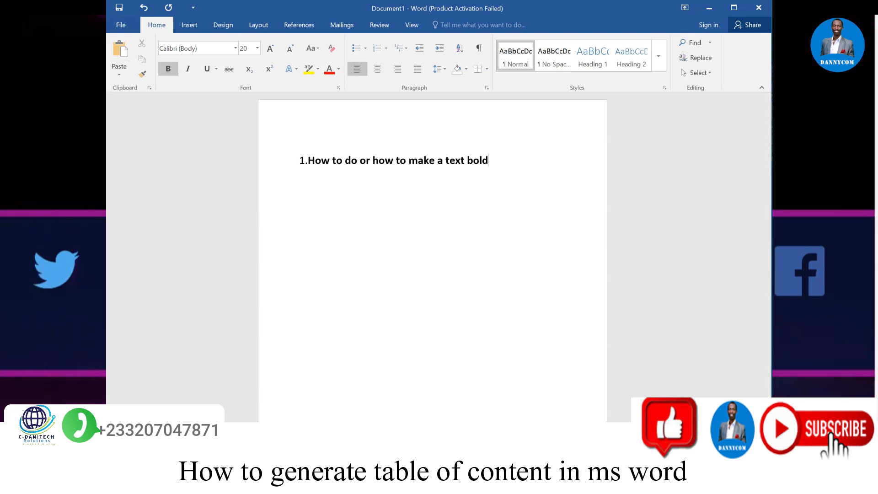
pyautogui.press('Return')
pyautogui.click(167, 69)
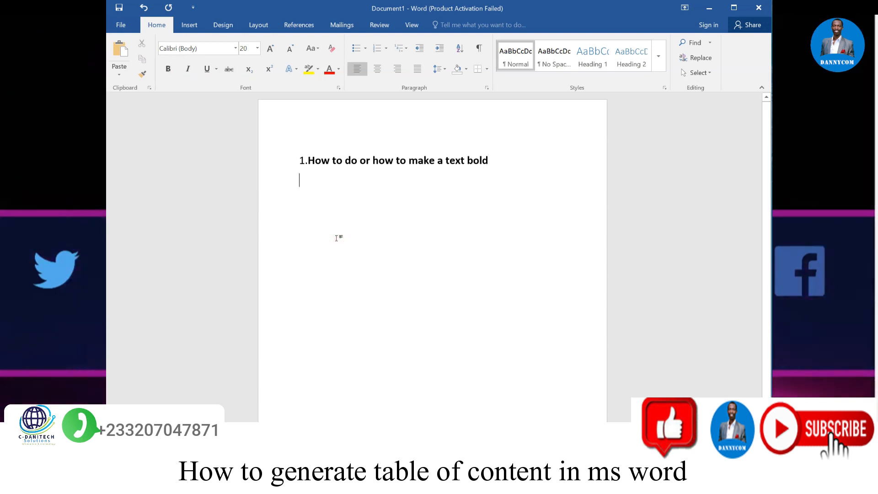
pyautogui.write('My ')
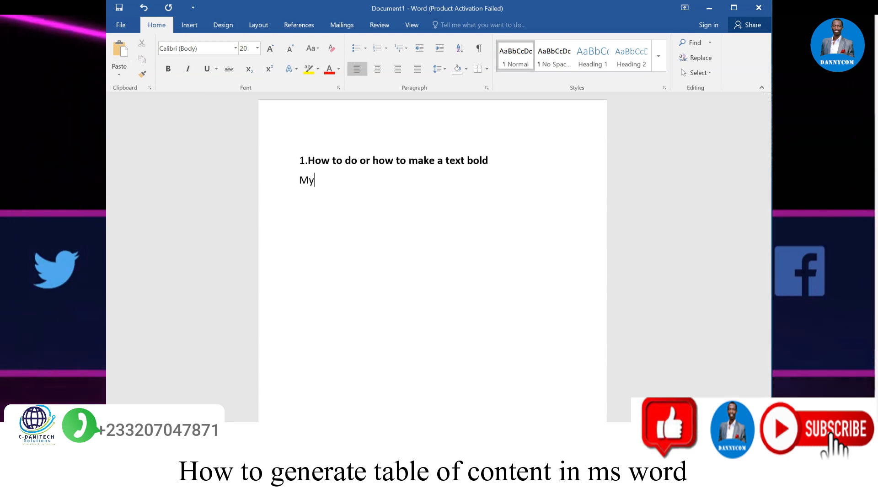
pyautogui.write('scholl is good')
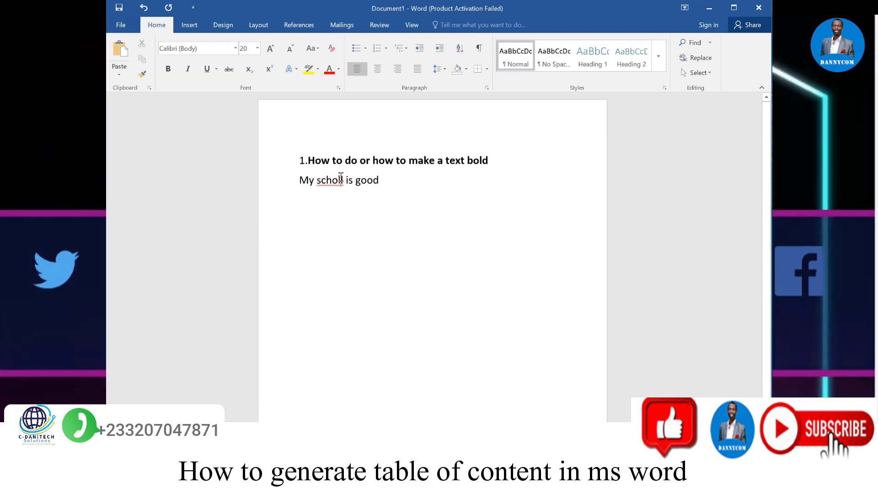
pyautogui.press('BackSpace')
pyautogui.write('o')
pyautogui.click(387, 182)
pyautogui.write('when ')
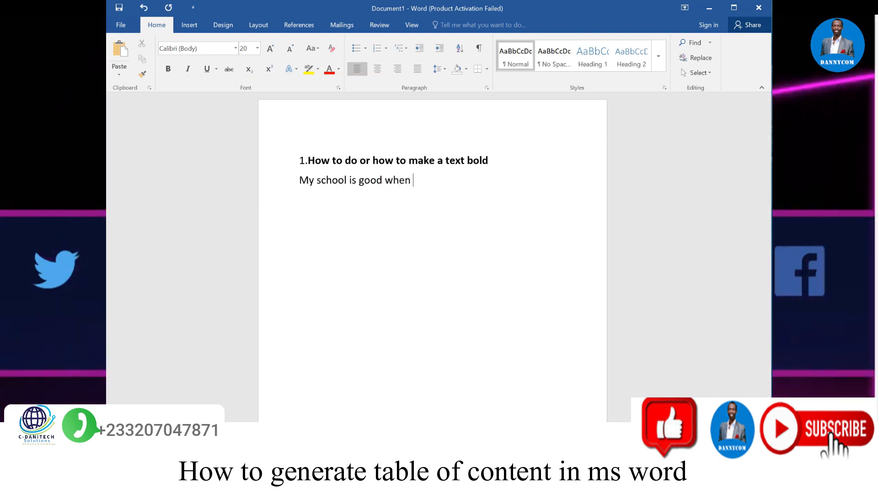
pyautogui.write('it come')
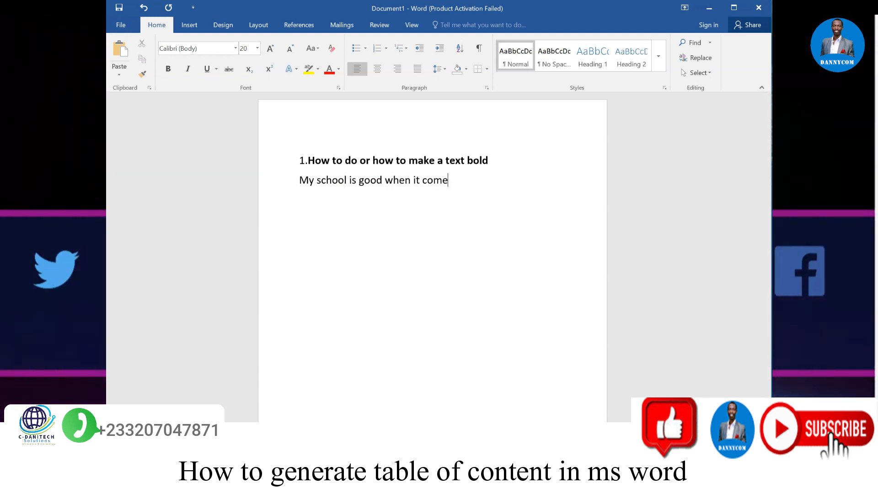
pyautogui.write('s to teaching')
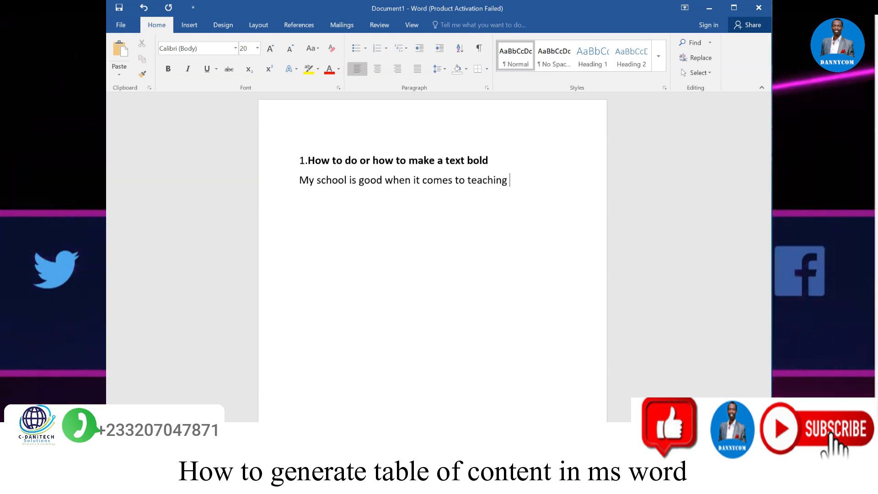
pyautogui.write(' of technology.')
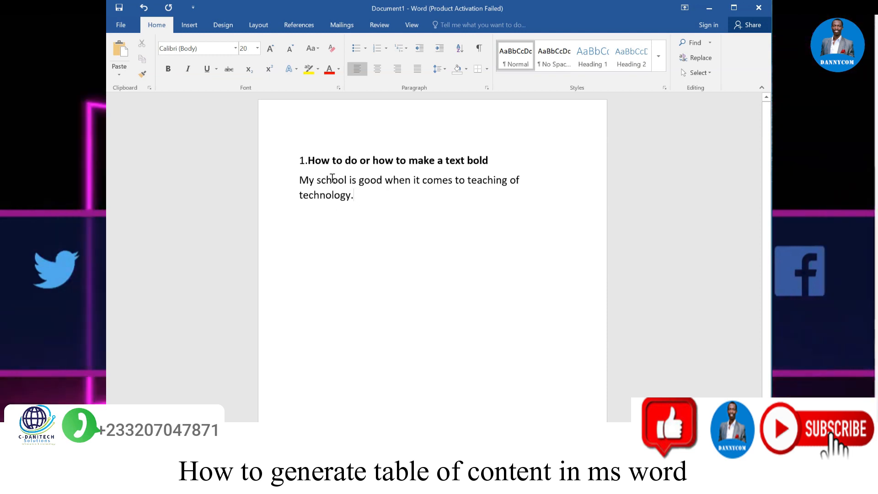
# Set the font size of the sentence below the heading to 35.
pyautogui.click(307, 181)
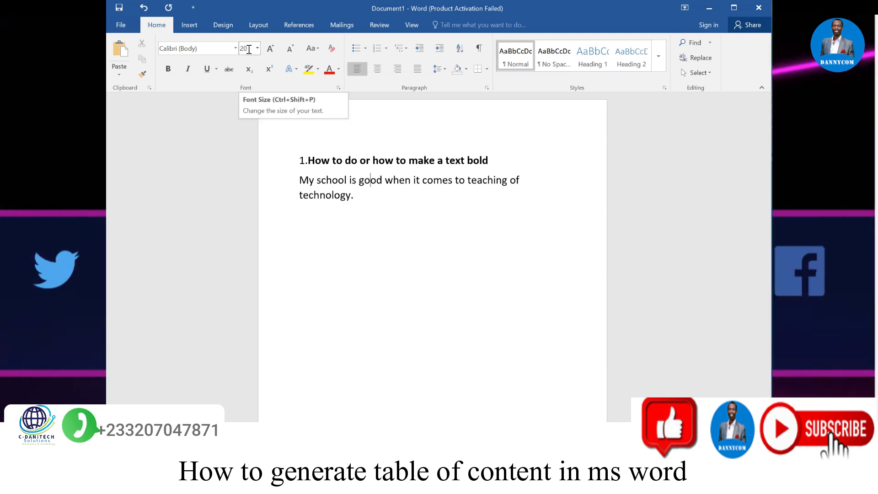
pyautogui.click(200, 48)
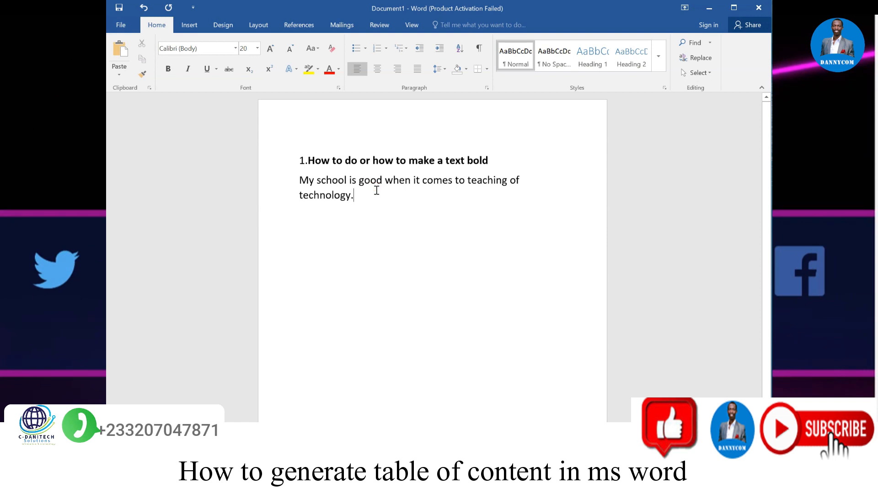
pyautogui.moveTo(386, 201); pyautogui.dragTo(298, 181)
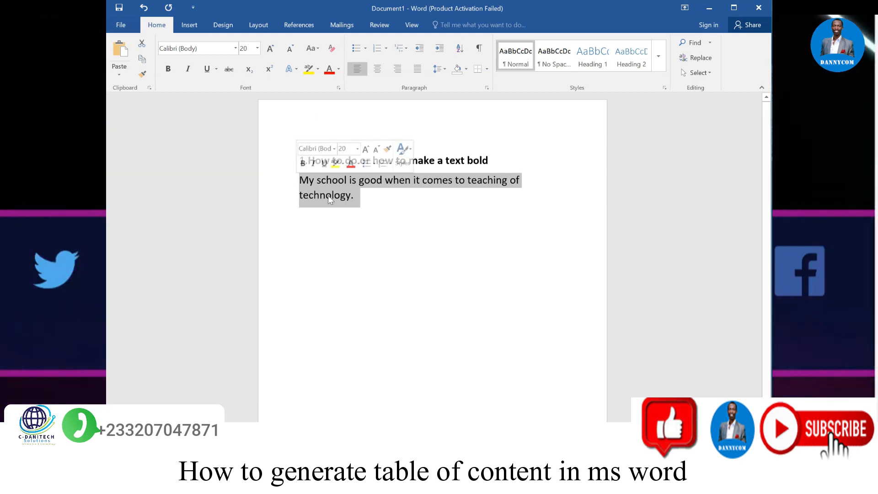
pyautogui.click(391, 196)
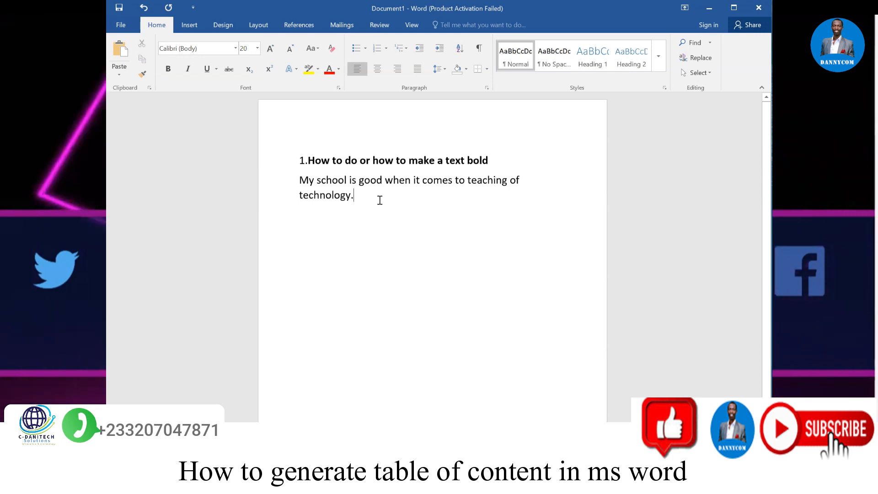
pyautogui.moveTo(358, 198); pyautogui.dragTo(301, 184)
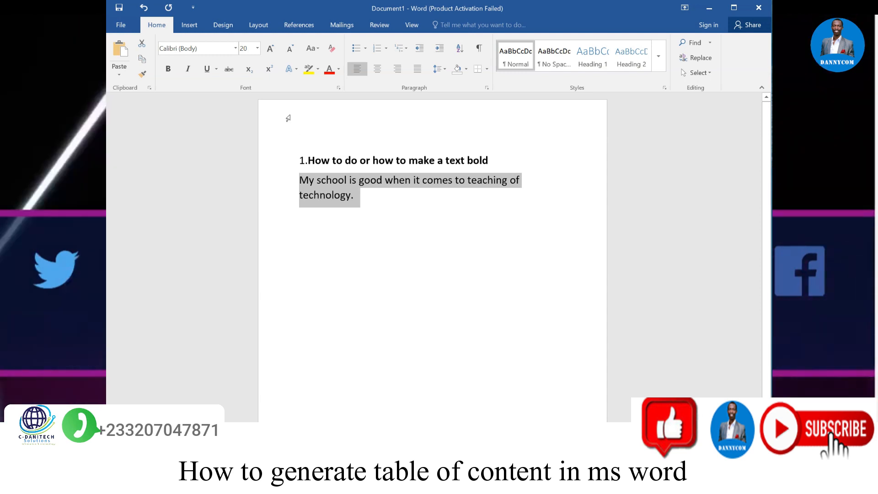
pyautogui.click(258, 48)
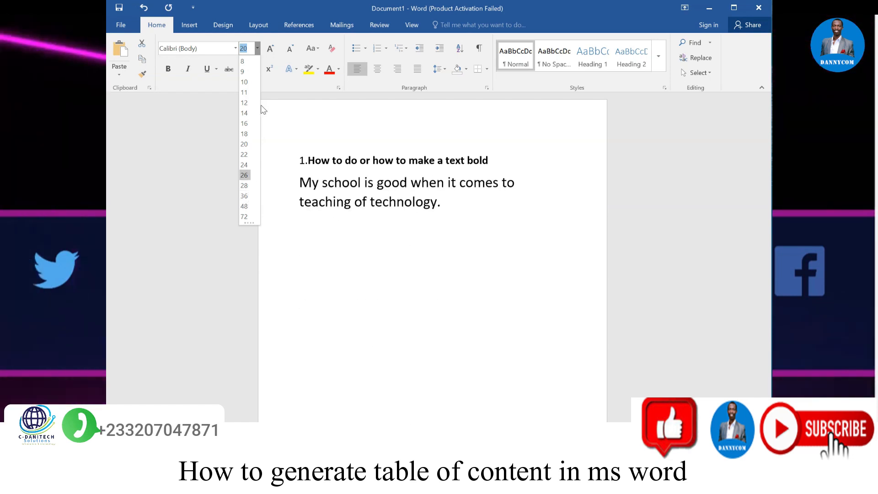
pyautogui.click(247, 48)
pyautogui.press('BackSpace')
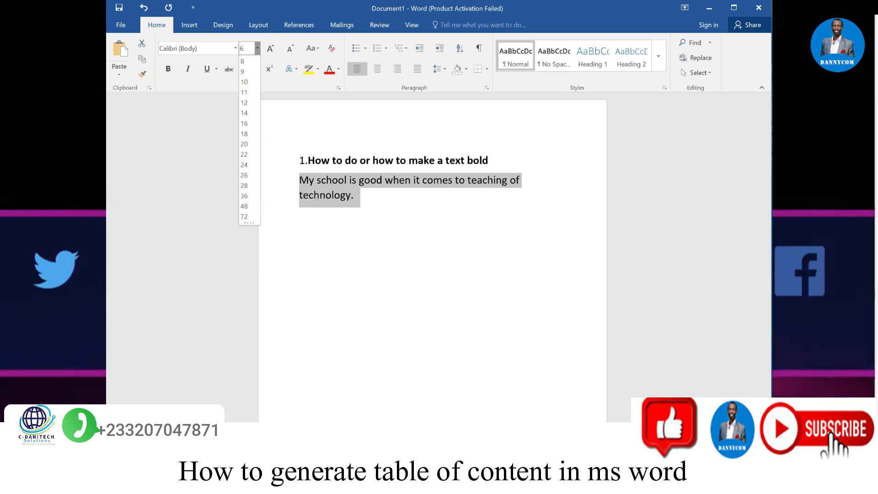
pyautogui.write('6')
pyautogui.press('BackSpace')
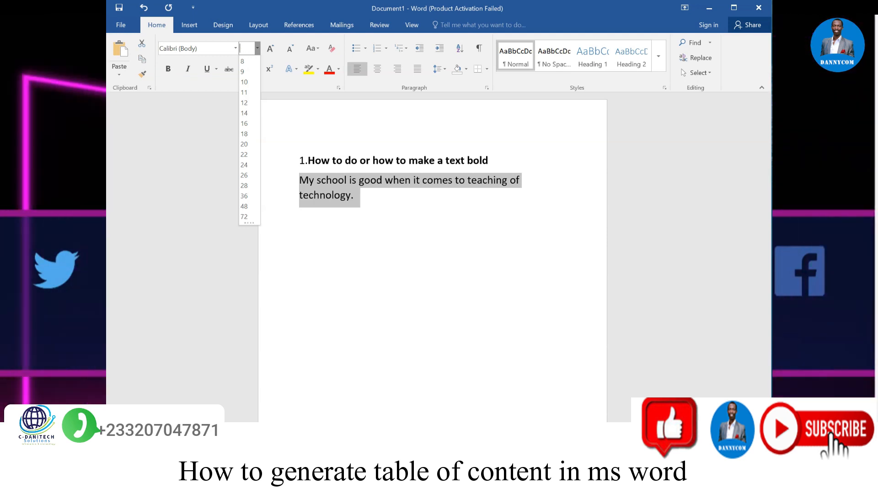
pyautogui.write('35')
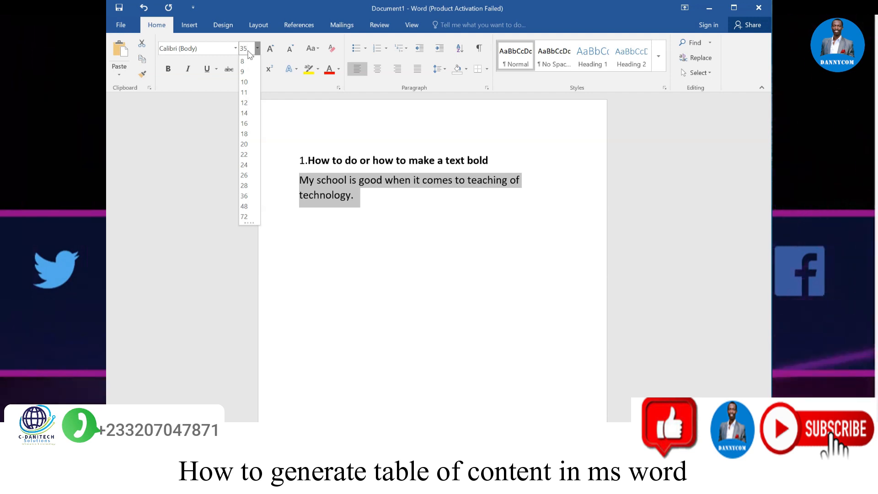
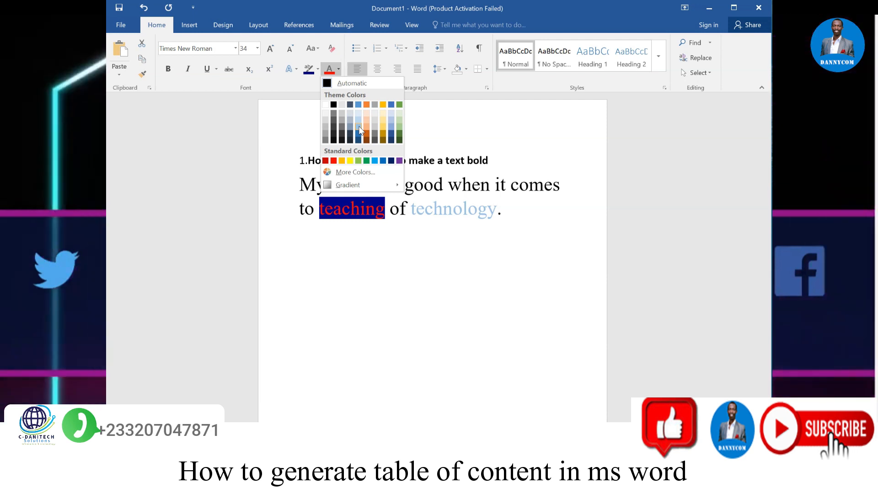
# Highlight the word "technology" in dark blue.
pyautogui.click(314, 70)
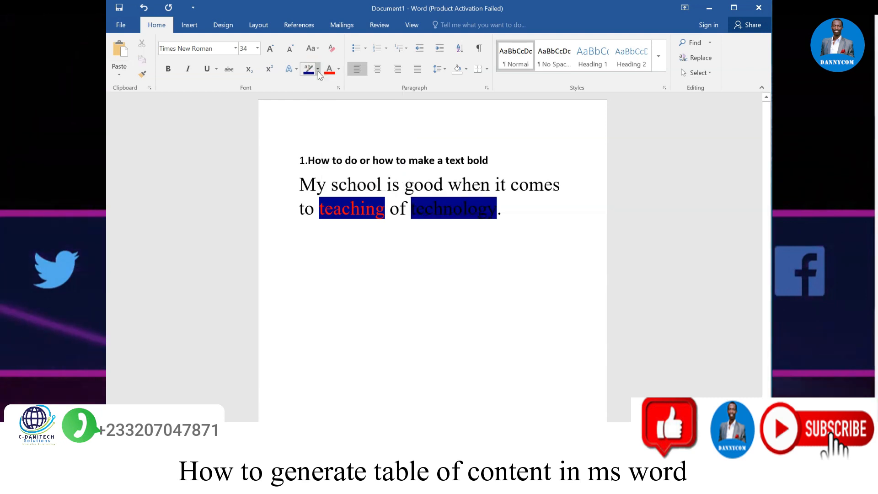
pyautogui.click(318, 69)
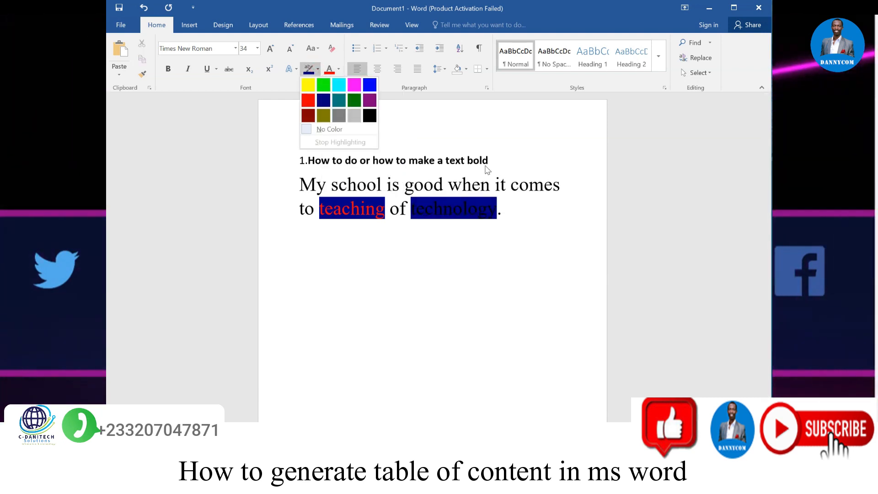
pyautogui.click(528, 212)
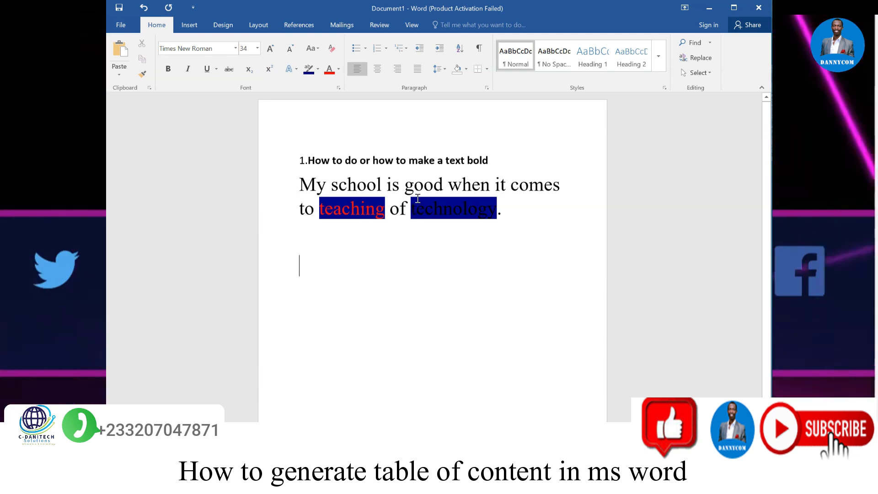
# Clear the whole document and enter the title "Introduction to ms word basics", shifted in from the left margin.
pyautogui.hotkey('ctrl', 'a')
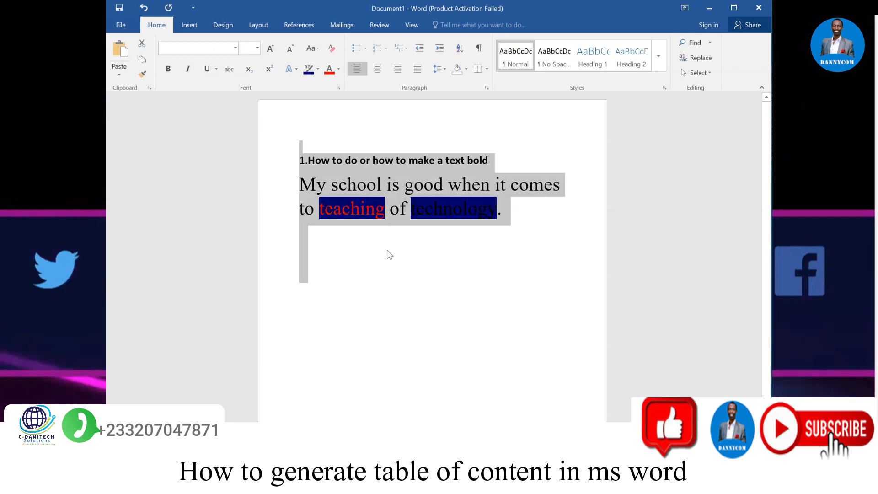
pyautogui.press('Delete')
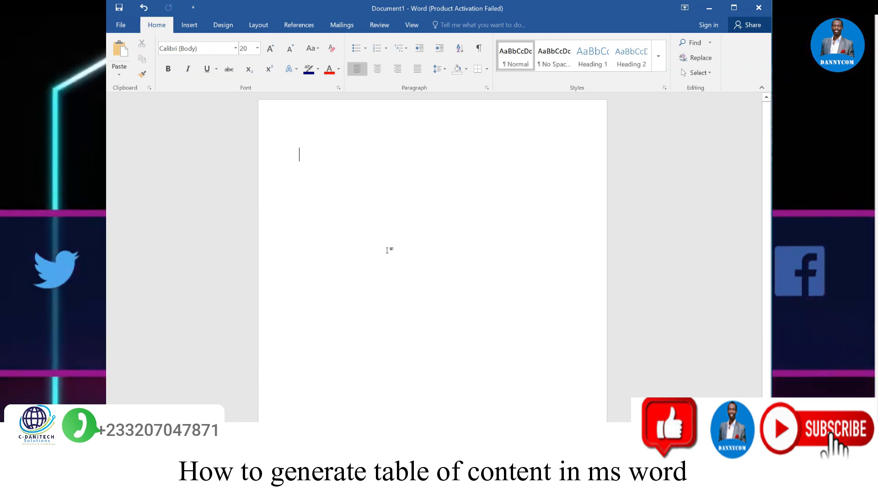
pyautogui.write('In')
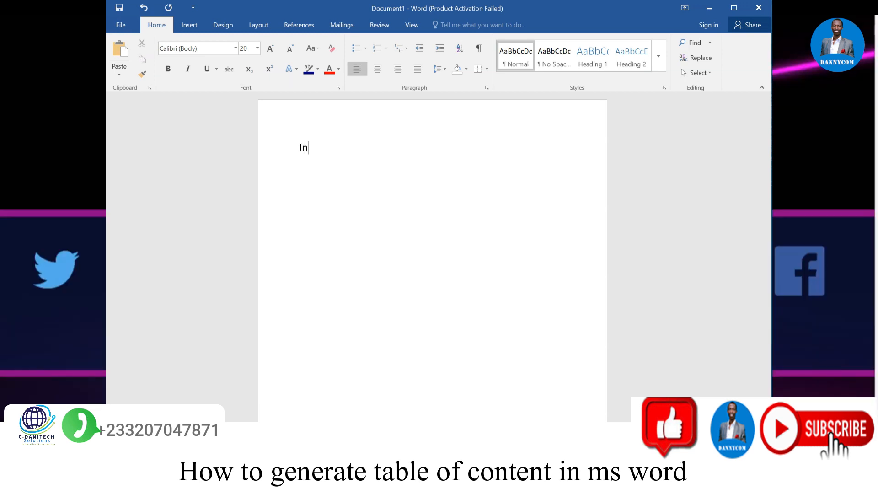
pyautogui.write('troduction')
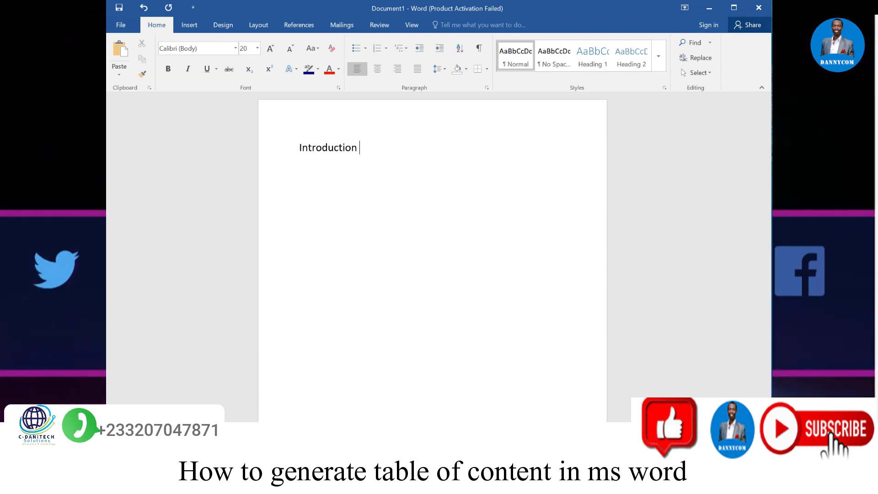
pyautogui.write(' to ')
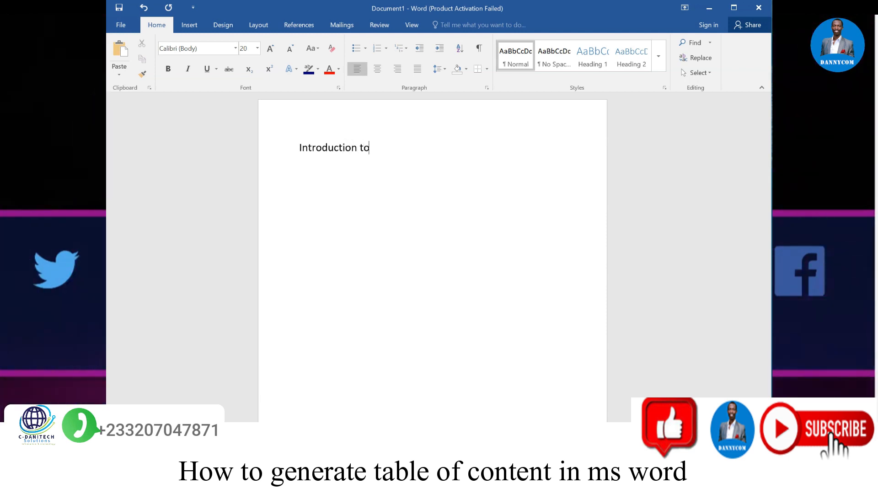
pyautogui.write('ms')
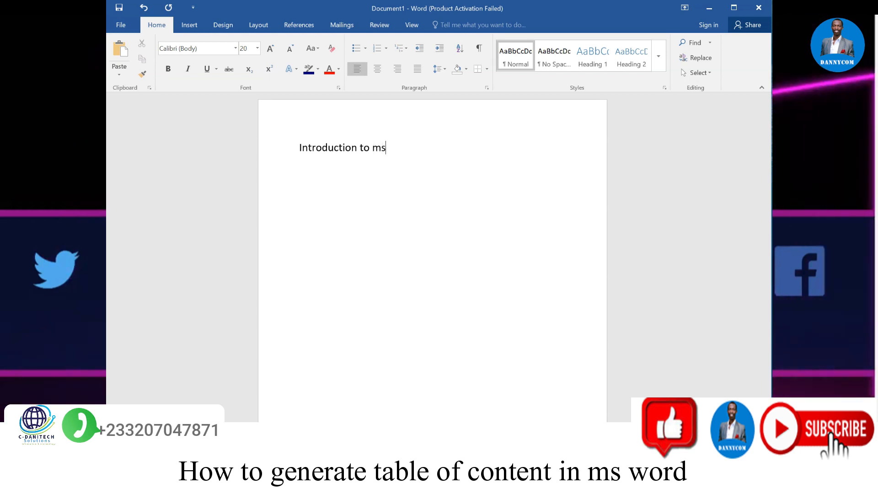
pyautogui.write(' word b')
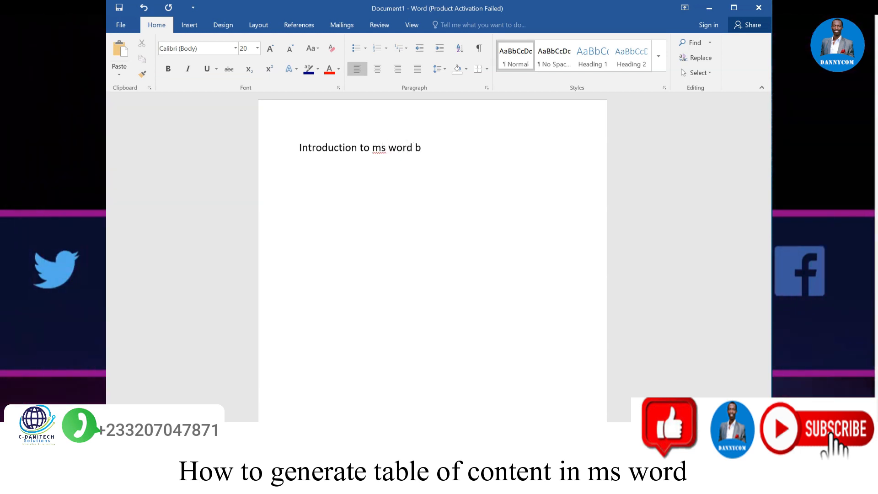
pyautogui.write('asics')
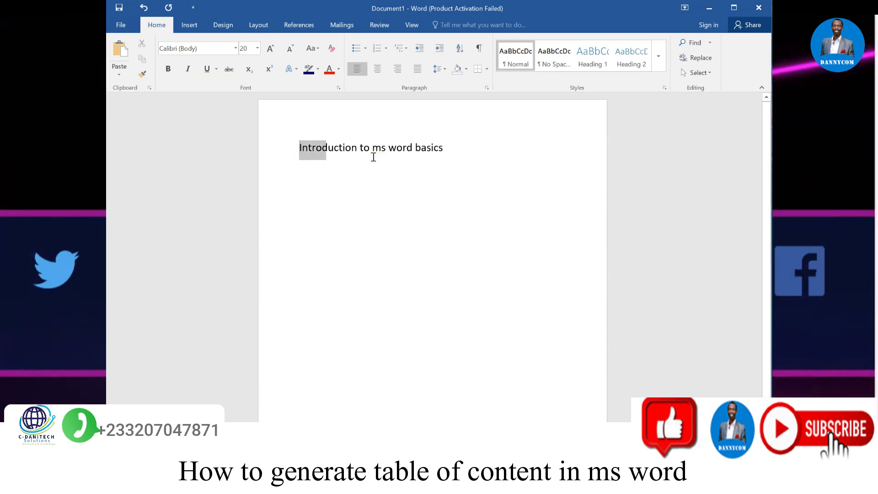
pyautogui.click(302, 148)
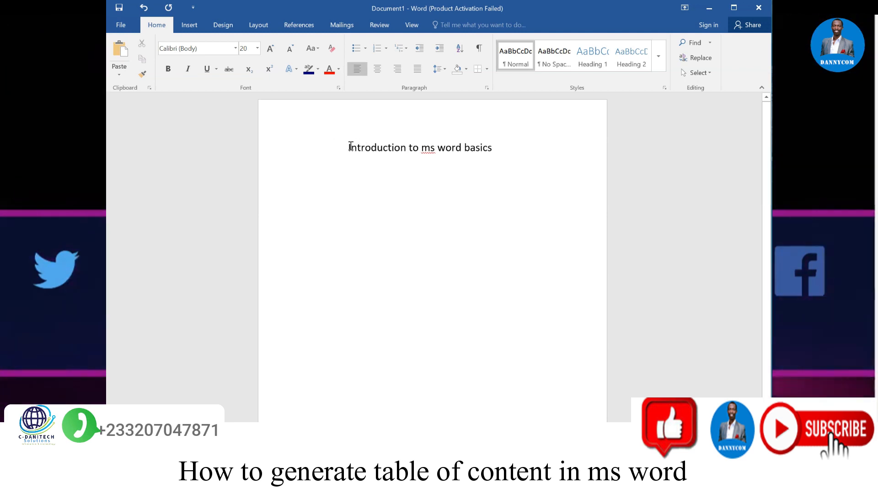
# Try an underline style on the whole title and undo the underline.
pyautogui.moveTo(300, 148); pyautogui.dragTo(505, 163)
pyautogui.click(515, 158)
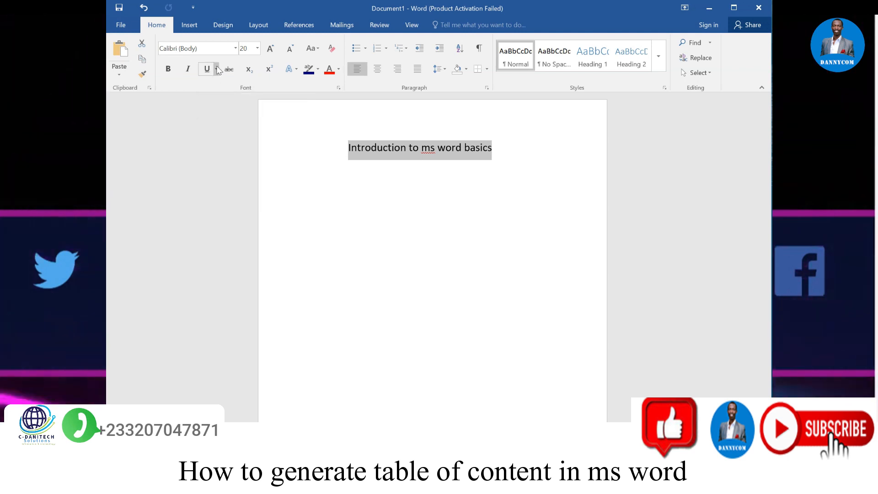
pyautogui.click(217, 68)
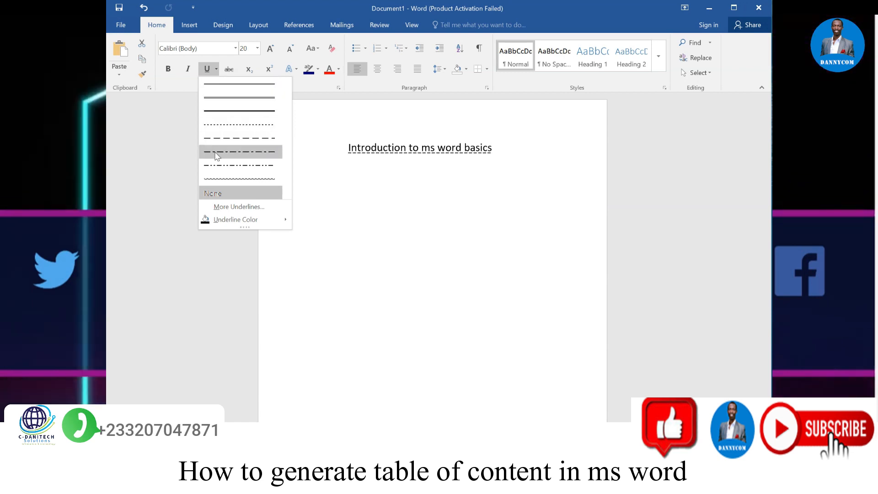
pyautogui.click(225, 120)
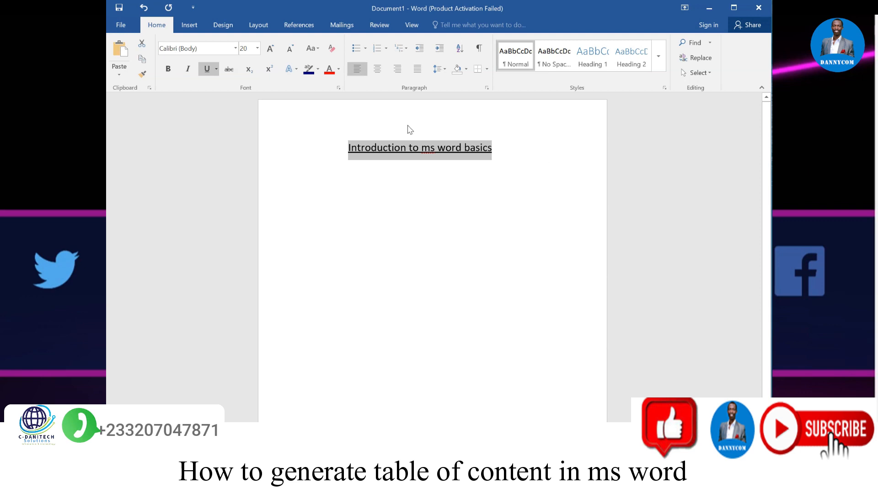
pyautogui.click(443, 209)
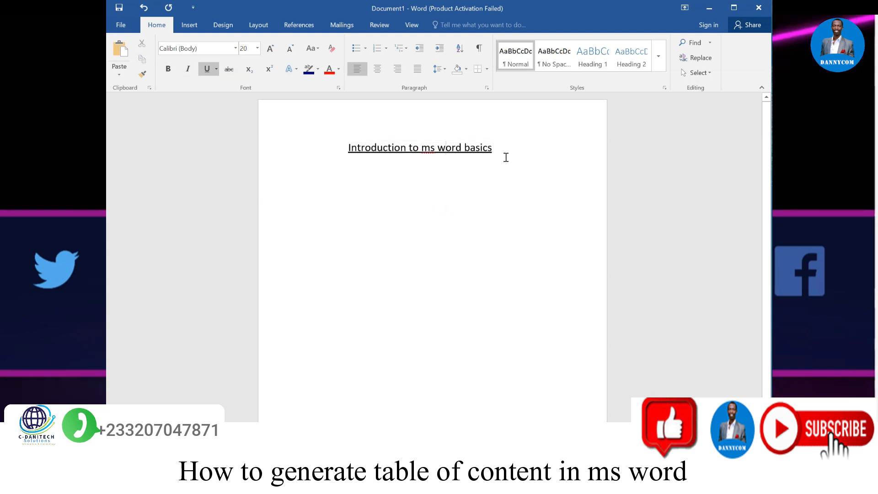
pyautogui.hotkey('ctrl', 'z')
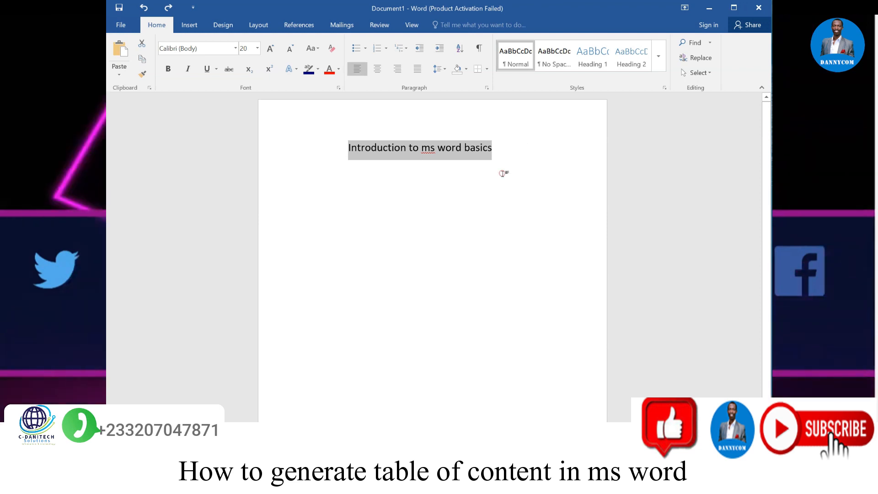
# Apply the thick solid underline style to the whole title "Introduction to ms word basics".
pyautogui.click(506, 168)
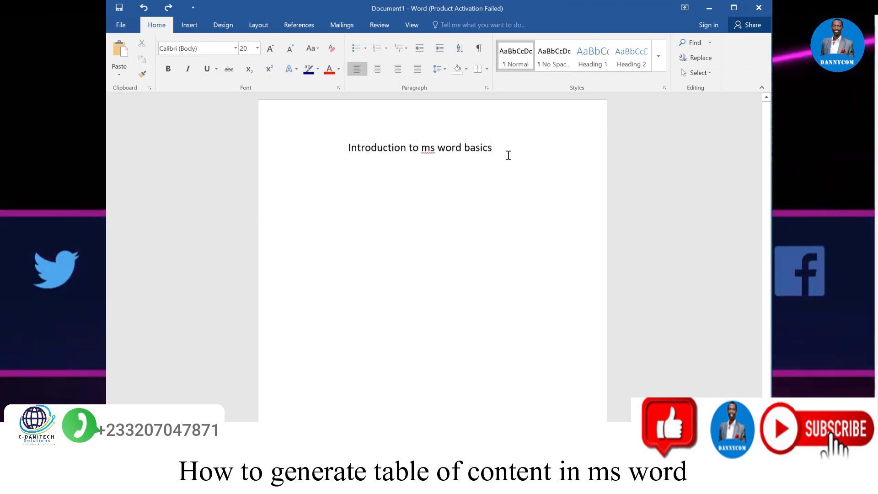
pyautogui.moveTo(505, 147); pyautogui.dragTo(367, 151)
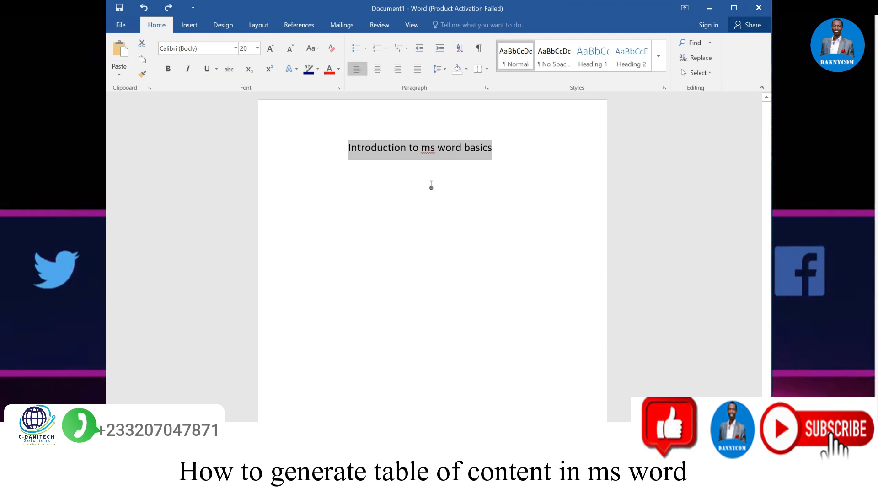
pyautogui.click(499, 151)
pyautogui.moveTo(500, 151); pyautogui.dragTo(347, 148)
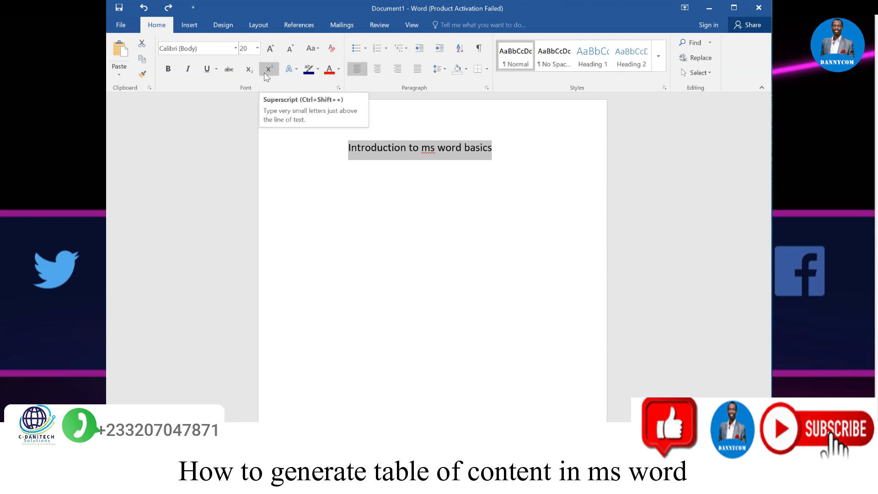
pyautogui.click(216, 69)
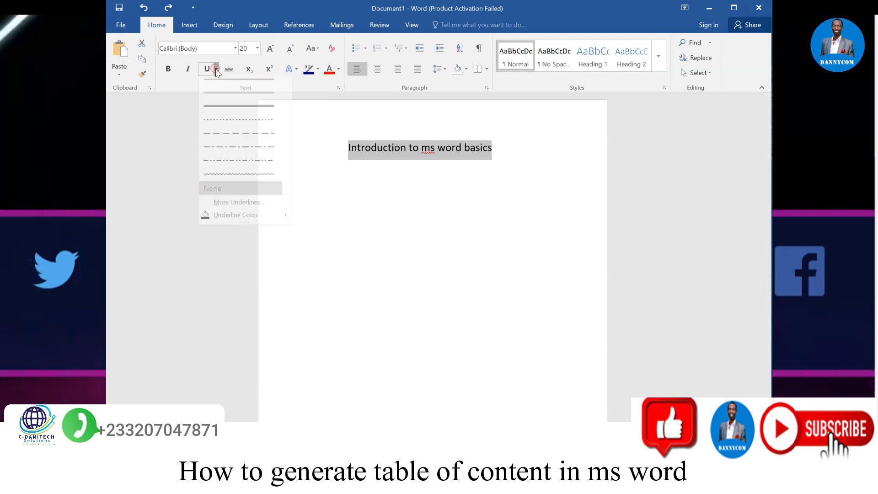
pyautogui.click(213, 110)
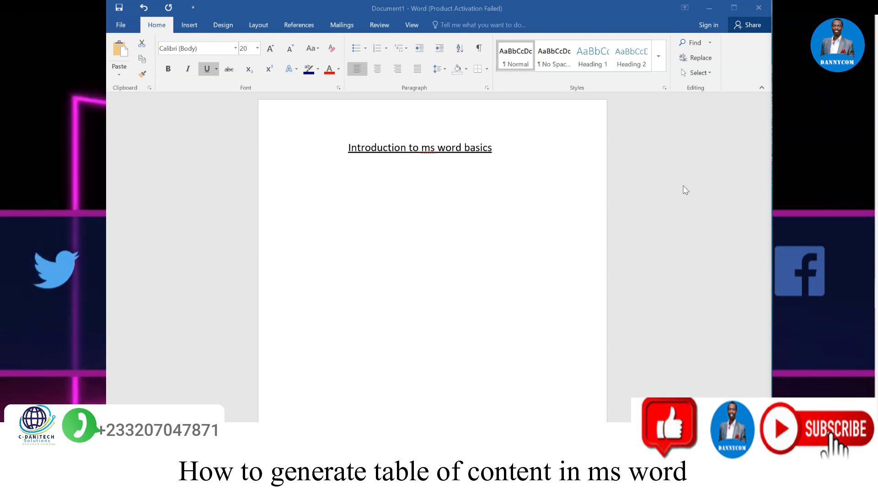
# Add two non-underlined lines below the title reading "My school is good in tech" and "I love my tutors".
pyautogui.click(507, 149)
pyautogui.click(504, 148)
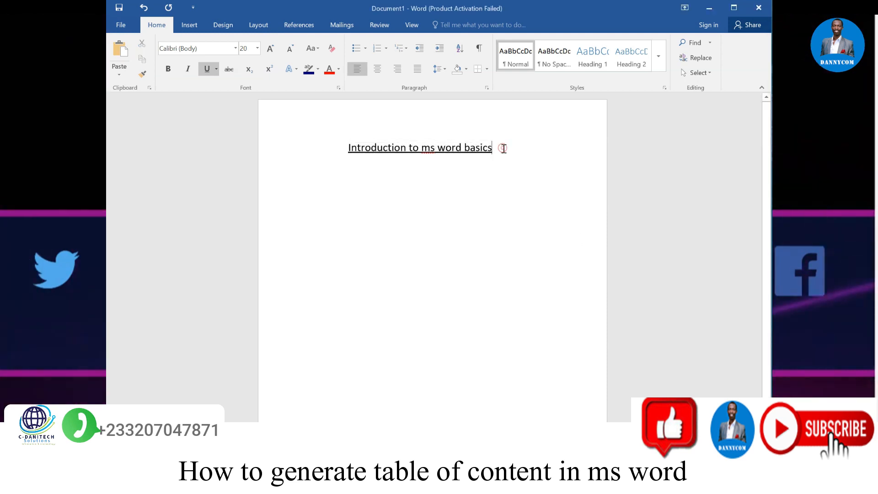
pyautogui.press('Return')
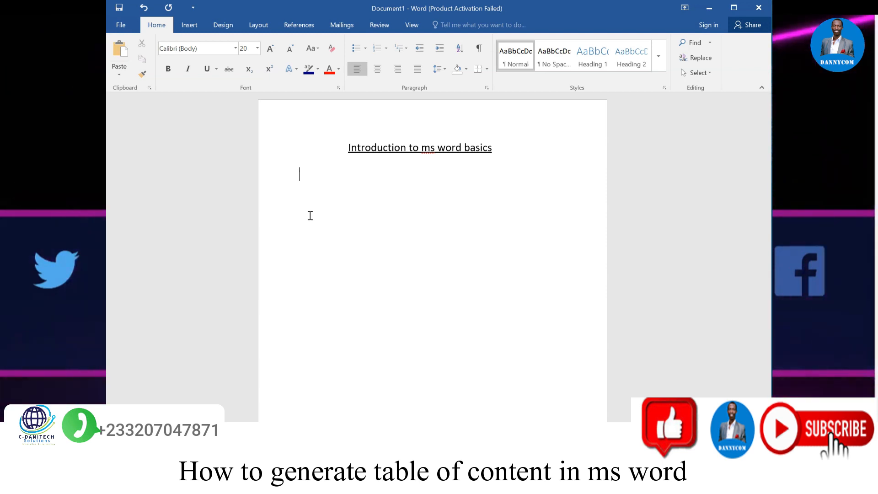
pyautogui.write('my na')
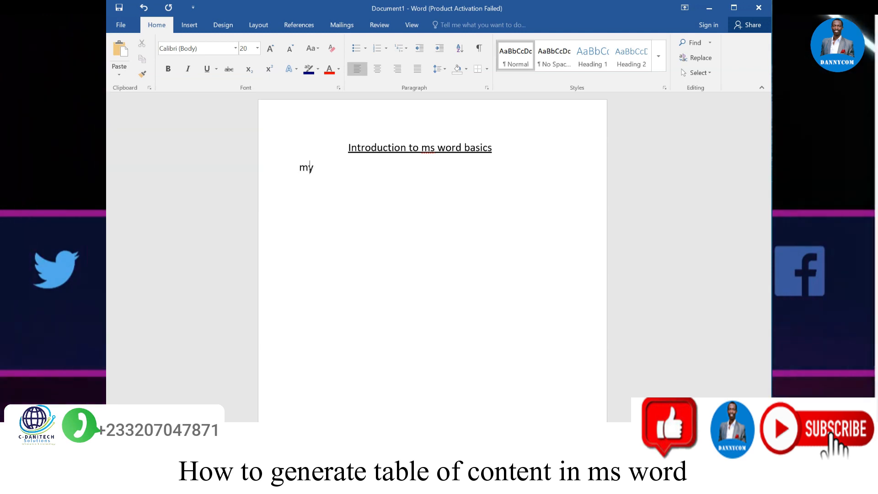
pyautogui.press('BackSpace')
pyautogui.press('BackSpace')
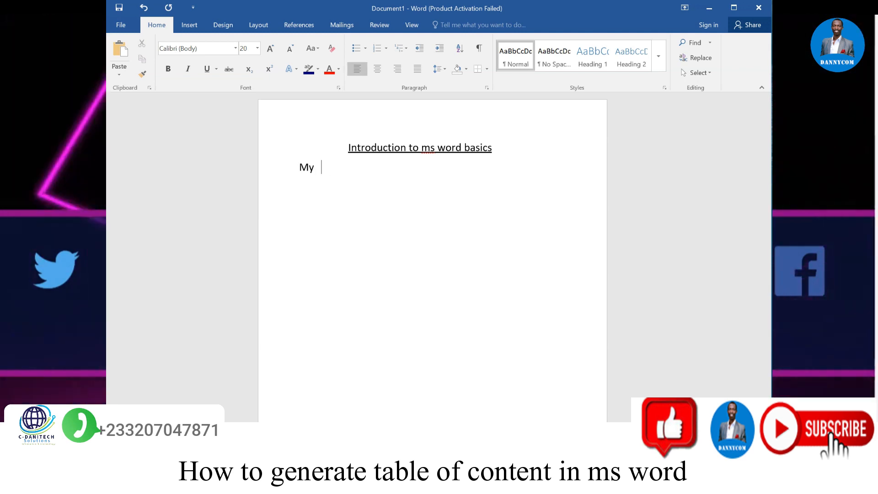
pyautogui.write('school is good in tech')
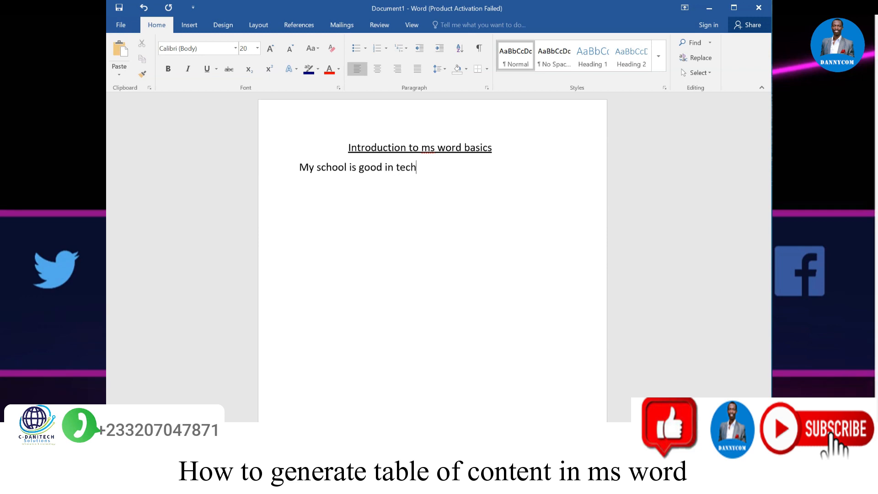
pyautogui.press('Return')
pyautogui.write('I love my tutors')
pyautogui.press('Return')
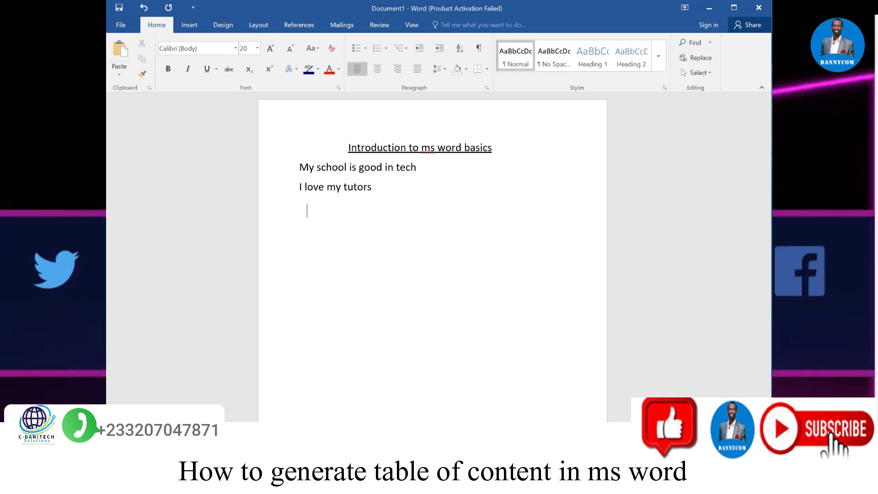
# Add a third line, "I cann't believe they are really good like that", and correct the misspelled "cann't" to "can't".
pyautogui.write('I cann')
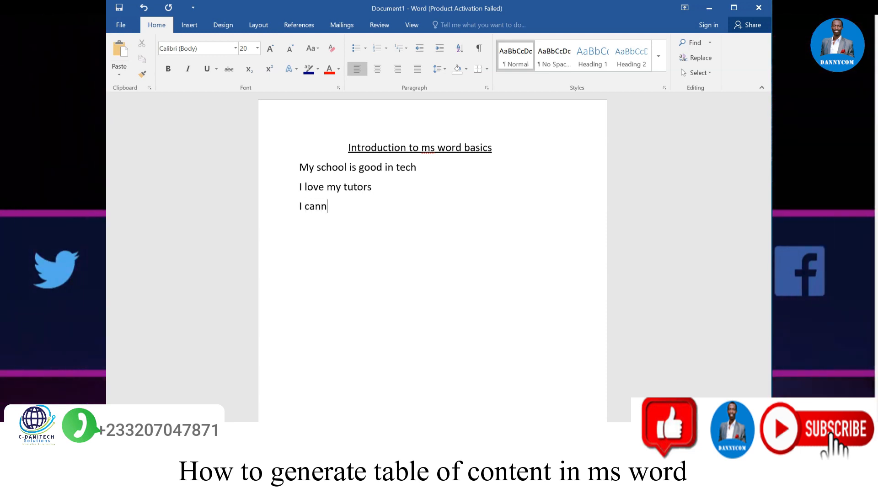
pyautogui.write("'t believe")
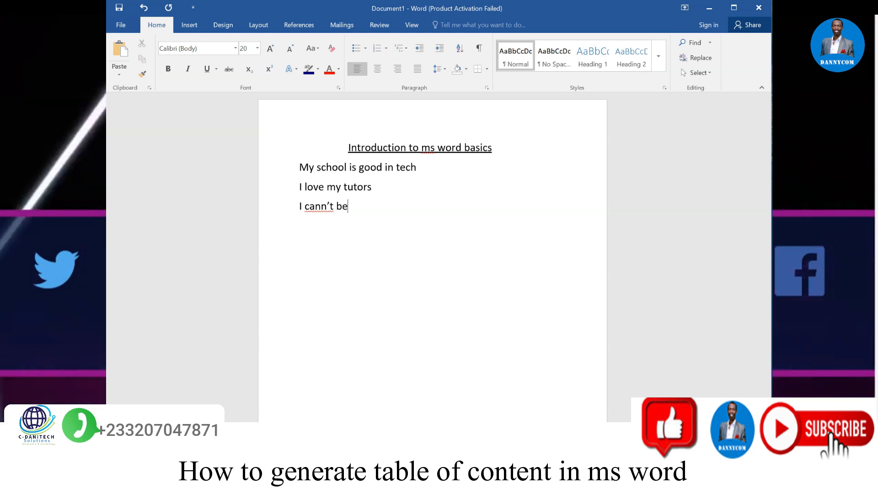
pyautogui.write(' they')
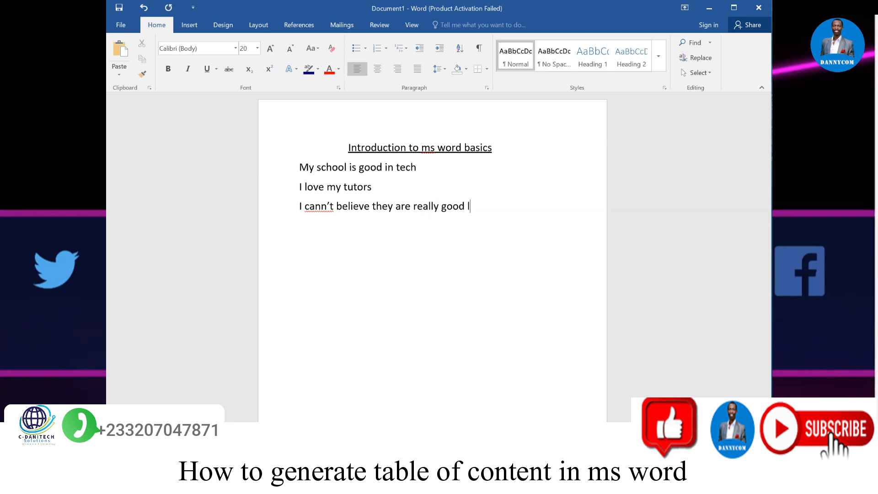
pyautogui.write('are really good like that')
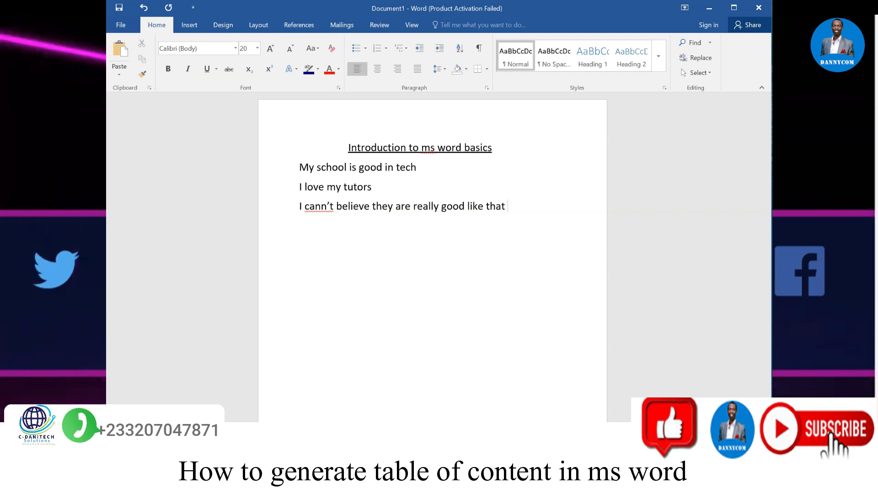
pyautogui.rightClick(320, 206)
pyautogui.click(358, 220)
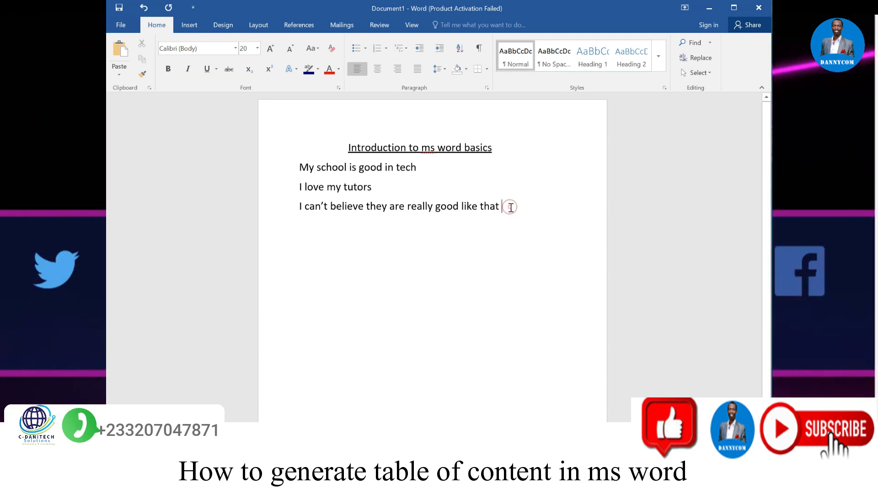
# Center-align the three lines of text below the title.
pyautogui.moveTo(510, 207); pyautogui.dragTo(381, 196)
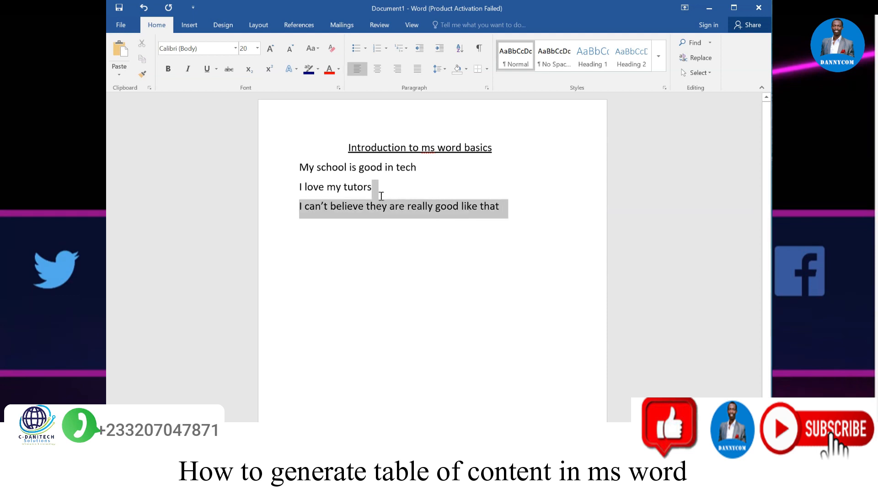
pyautogui.moveTo(303, 180); pyautogui.dragTo(299, 174)
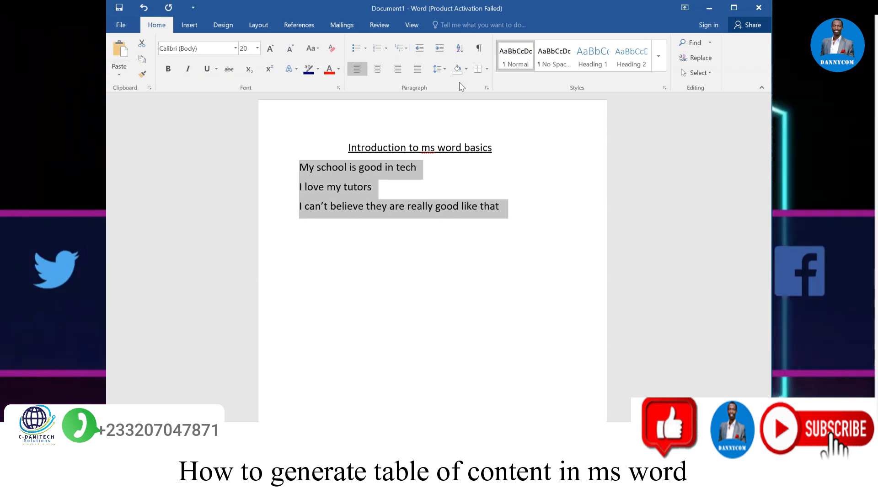
pyautogui.click(378, 73)
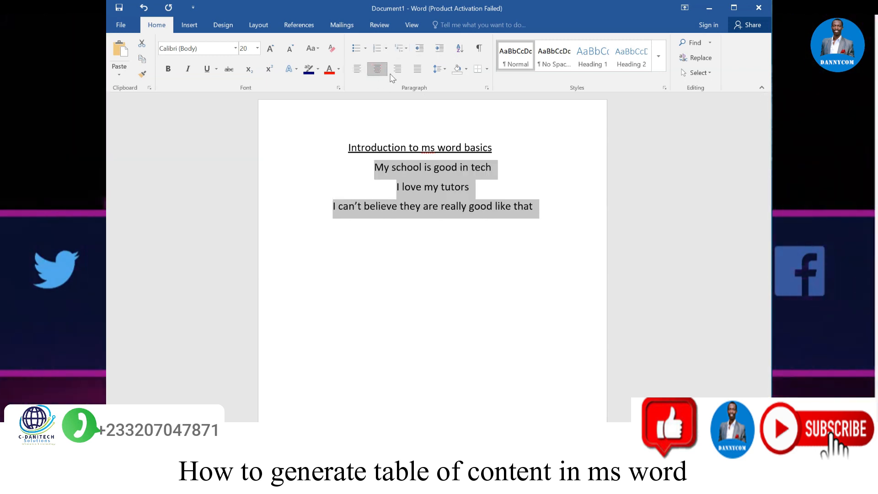
pyautogui.click(357, 71)
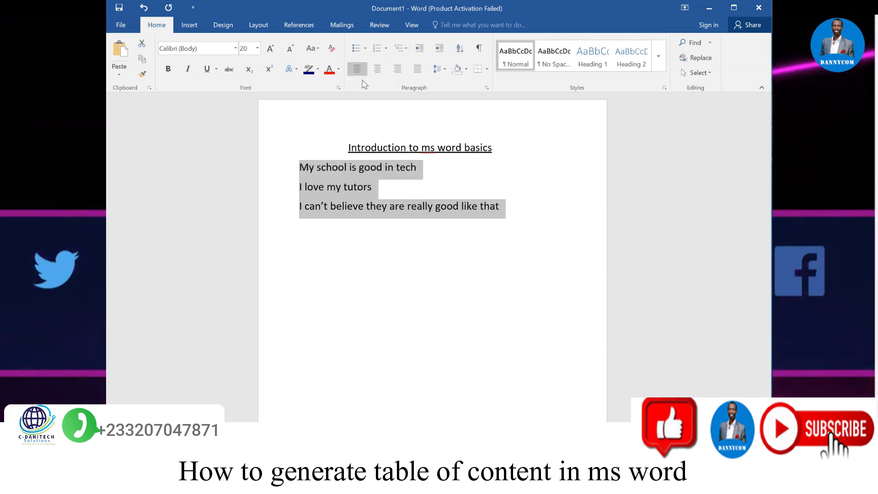
pyautogui.click(392, 74)
pyautogui.click(378, 72)
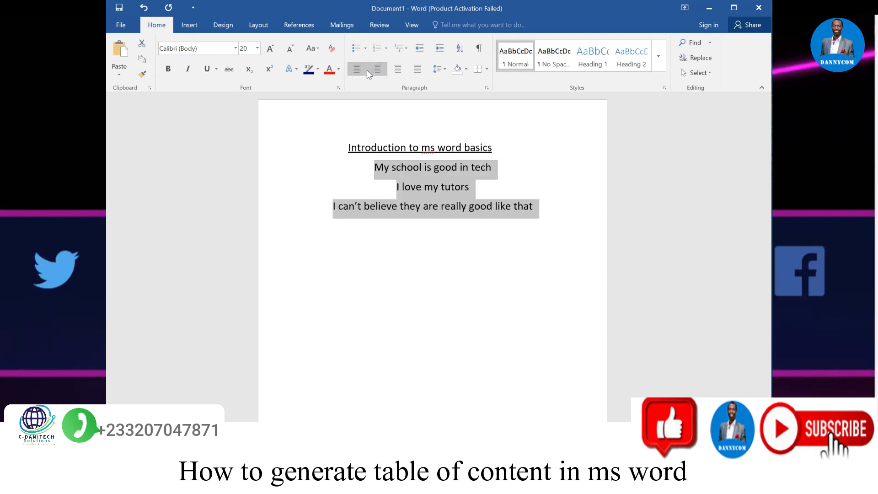
# Left-align the three lines below the title and set their line spacing to 1.0.
pyautogui.click(357, 72)
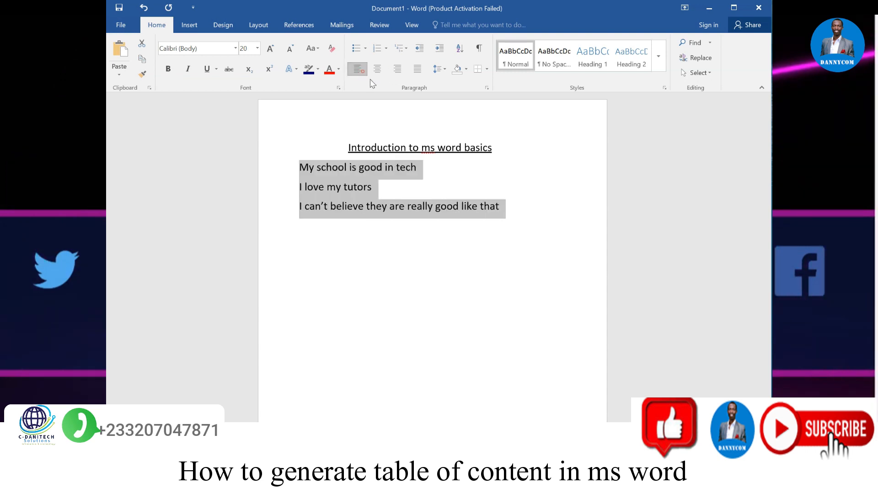
pyautogui.click(446, 70)
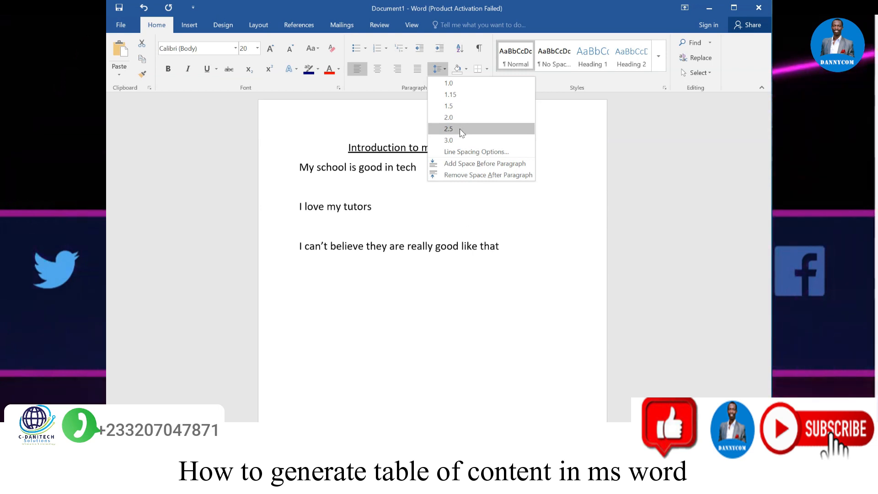
pyautogui.click(467, 88)
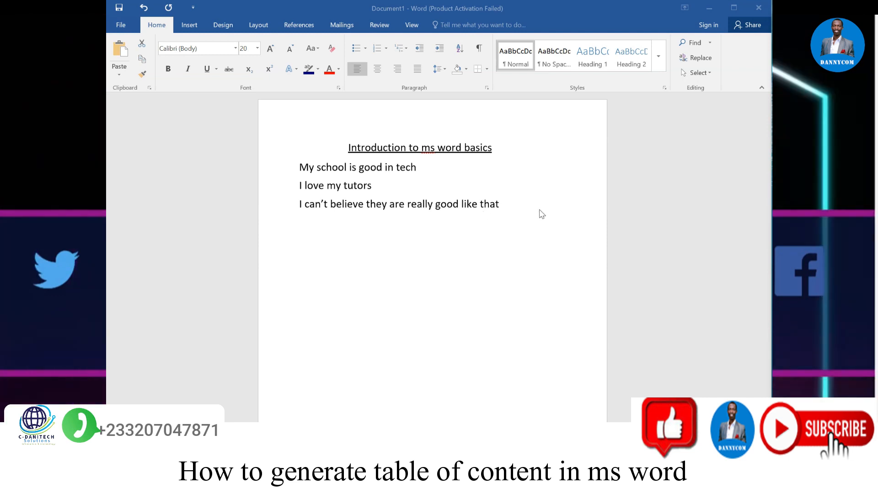
# Leave a blank line after the third sentence and add a new line reading "Provisions".
pyautogui.keyDown('shift'); pyautogui.click(502, 204); pyautogui.keyUp('shift')
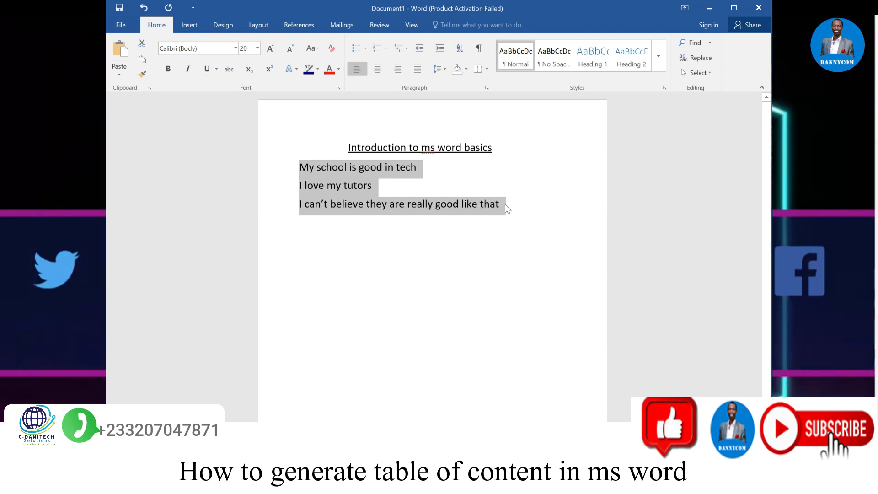
pyautogui.click(505, 204)
pyautogui.press('Return')
pyautogui.press('Return')
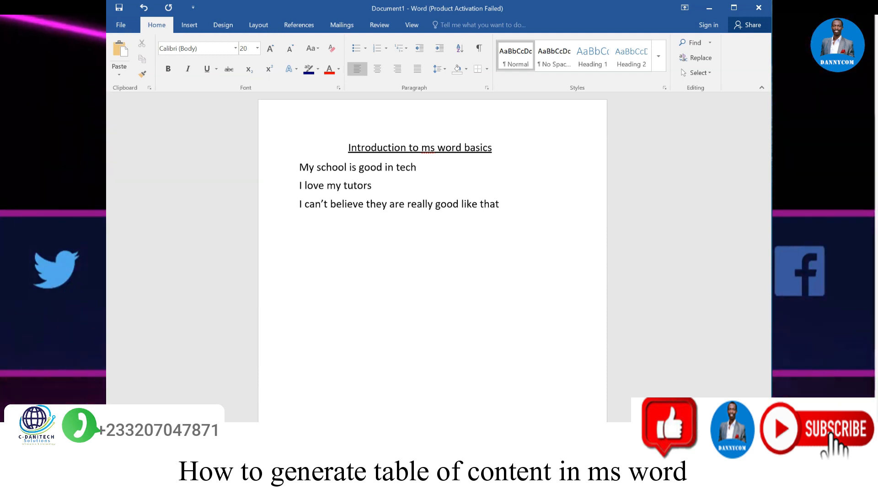
pyautogui.write('pro')
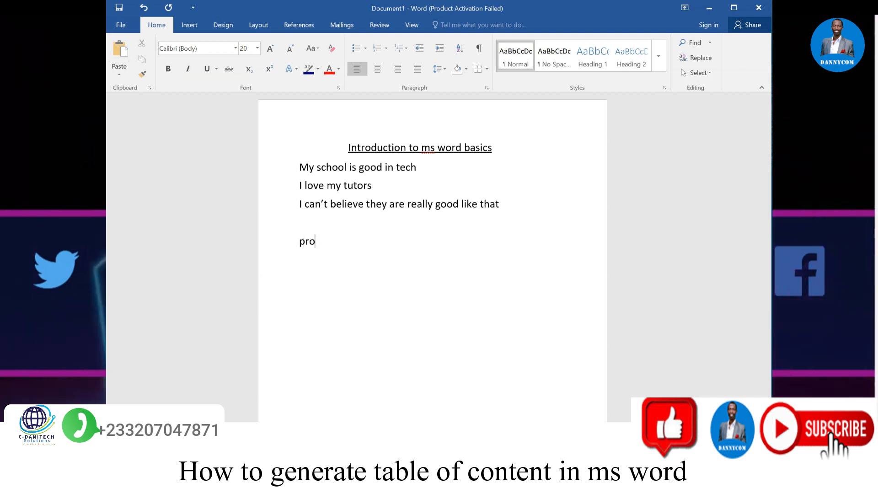
pyautogui.write('visions')
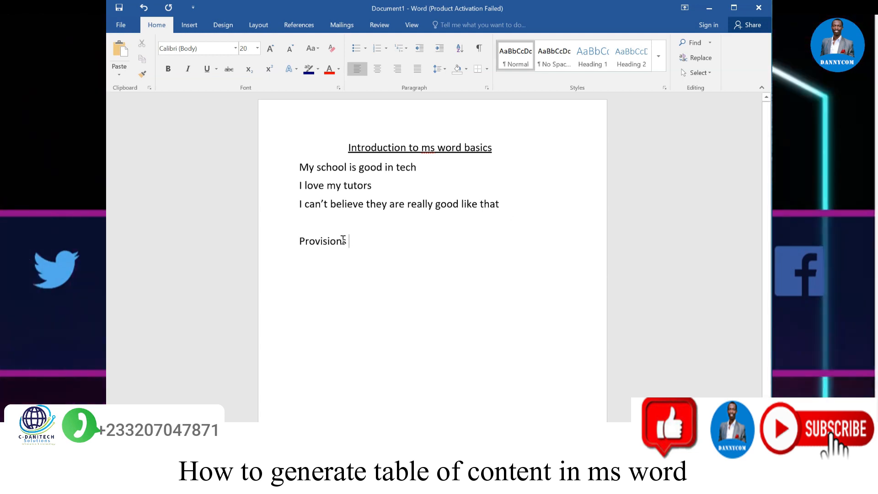
# Center and underline the "Provisions" heading.
pyautogui.moveTo(350, 244); pyautogui.dragTo(300, 249)
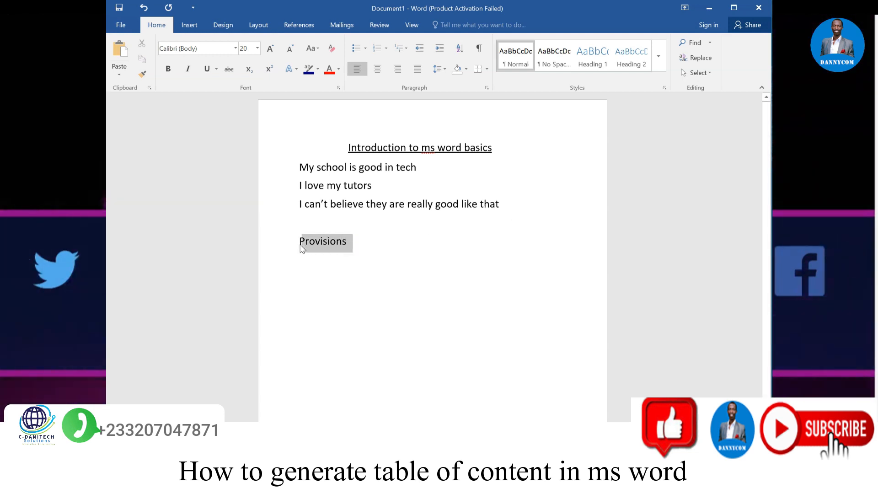
pyautogui.click(376, 70)
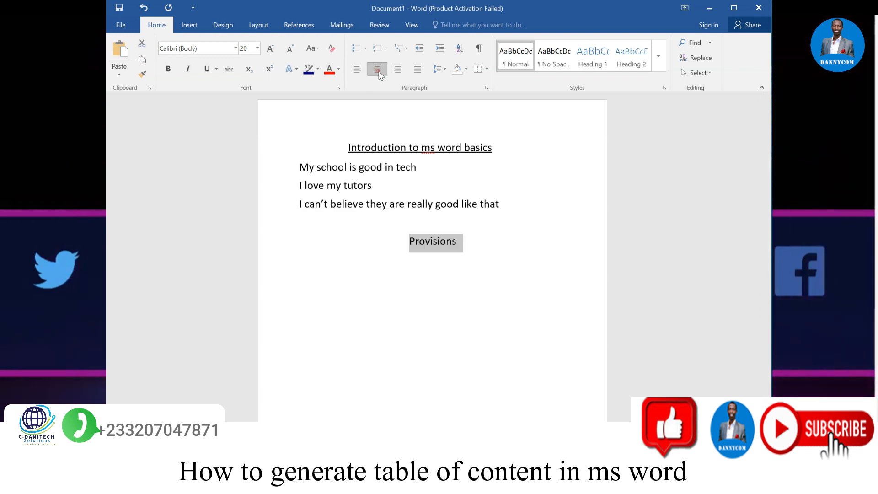
pyautogui.click(216, 68)
pyautogui.click(215, 84)
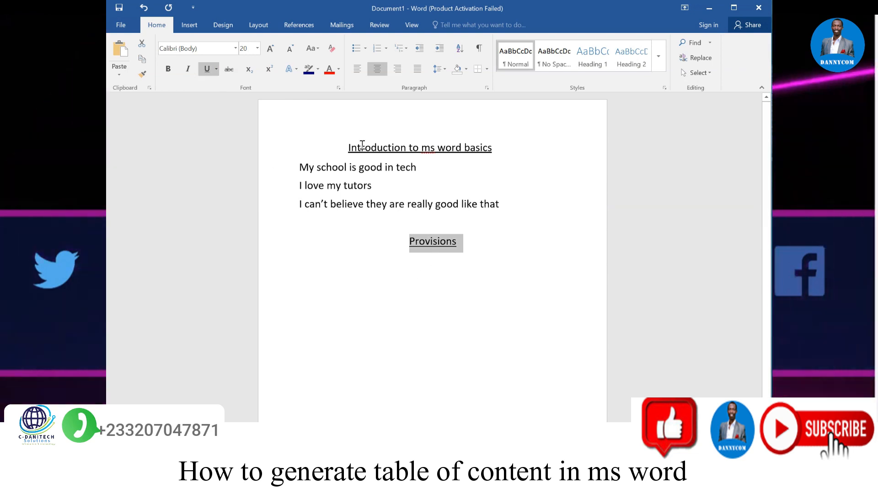
# Convert the "Provisions" heading to uppercase.
pyautogui.click(318, 47)
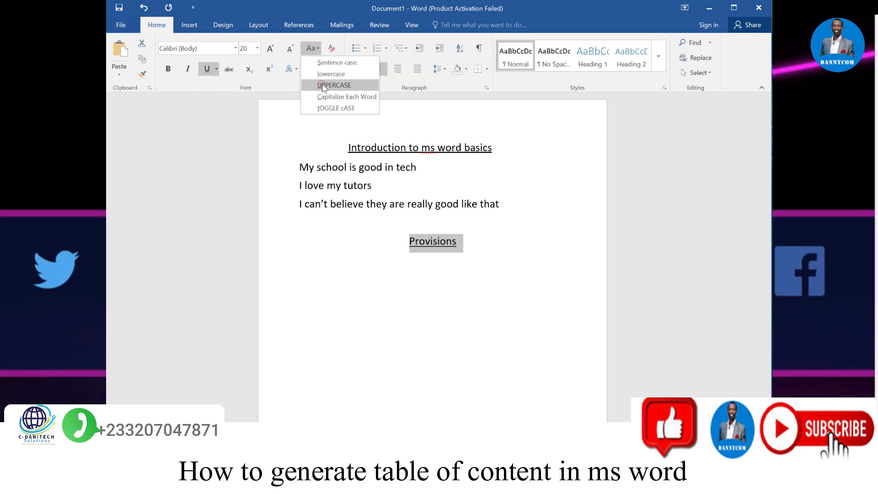
pyautogui.click(334, 85)
pyautogui.click(478, 246)
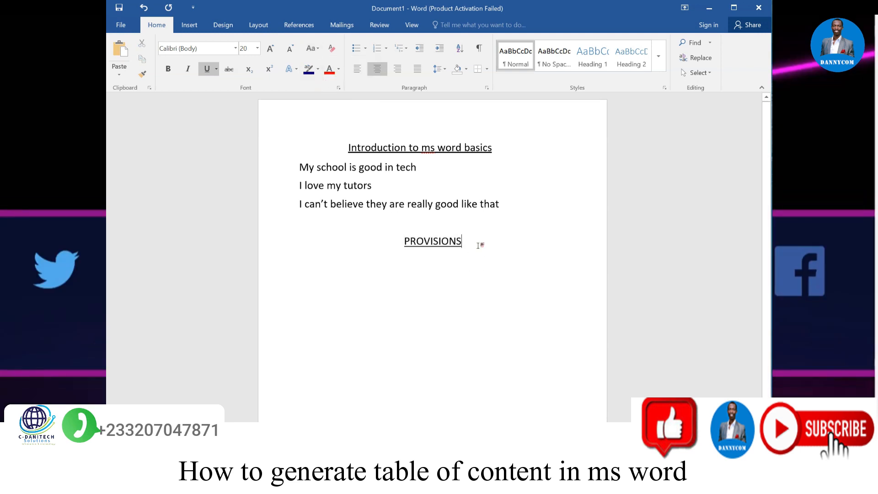
# Start a new left-aligned line without underline below the PROVISIONS heading.
pyautogui.press('Return')
pyautogui.hotkey('ctrl', 'l')
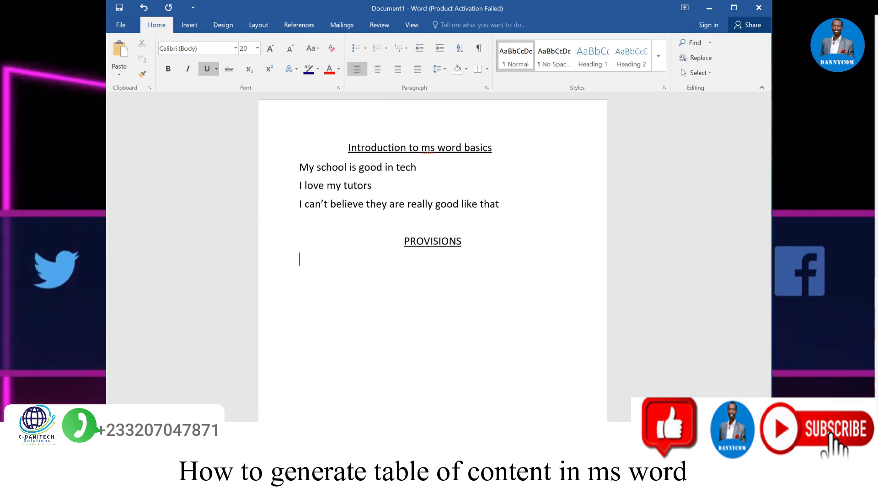
pyautogui.click(208, 68)
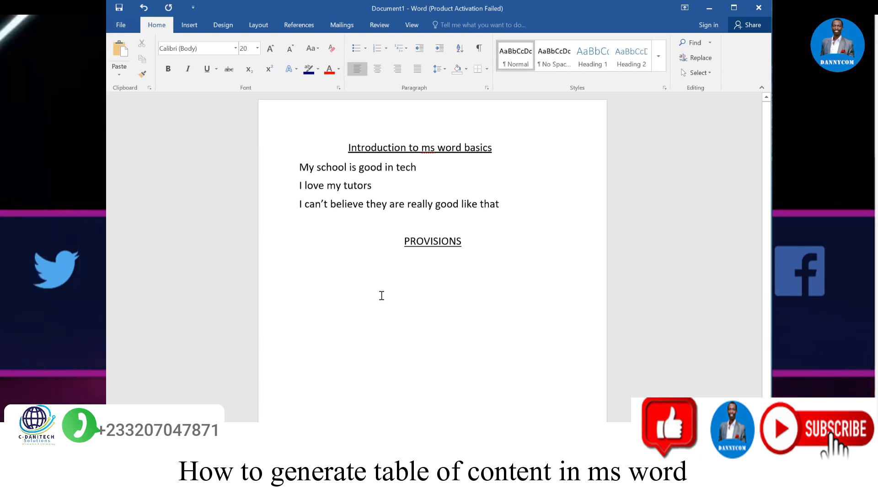
pyautogui.write('1.')
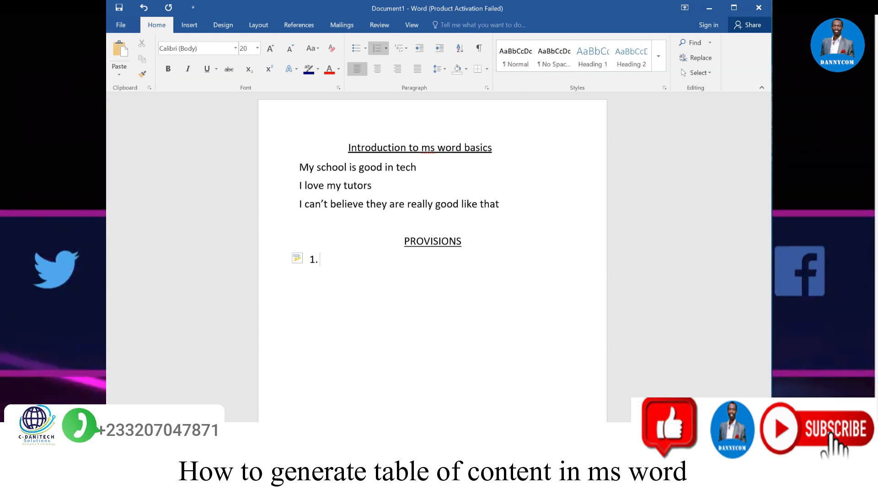
pyautogui.press('BackSpace')
pyautogui.press('BackSpace')
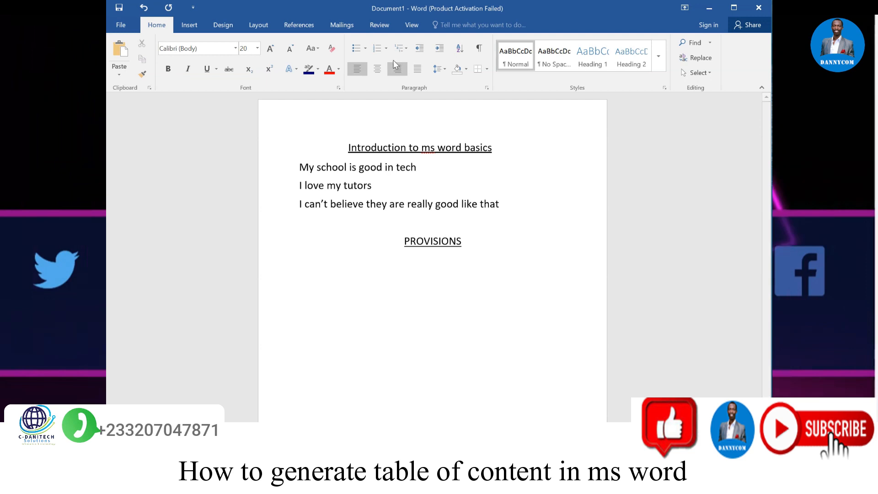
# Apply the 1), 2), 3) numbering format to the empty line below the PROVISIONS heading.
pyautogui.click(387, 48)
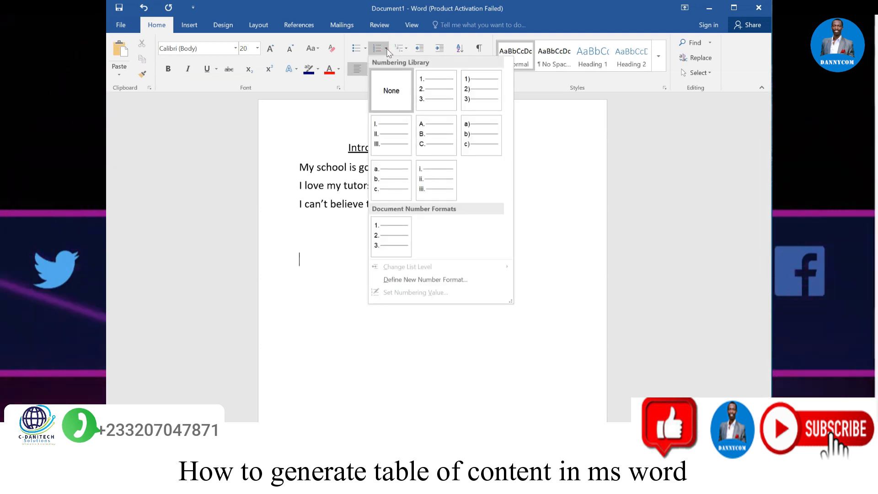
pyautogui.click(364, 49)
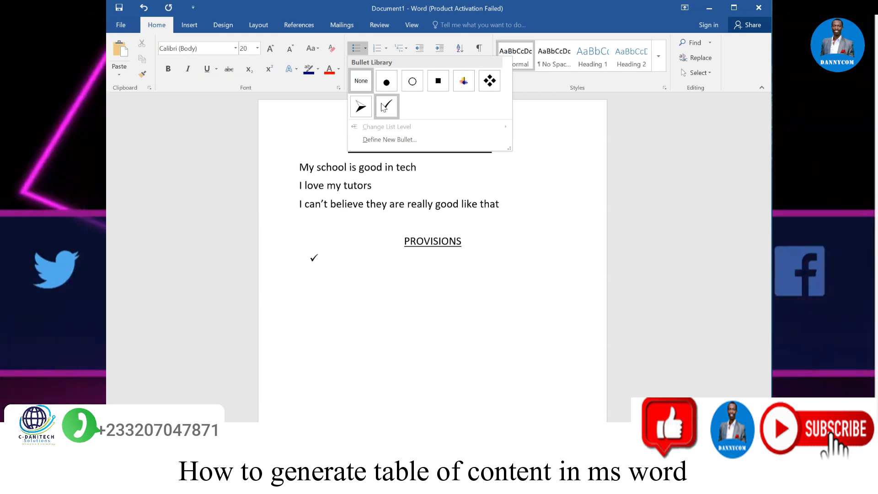
pyautogui.click(386, 49)
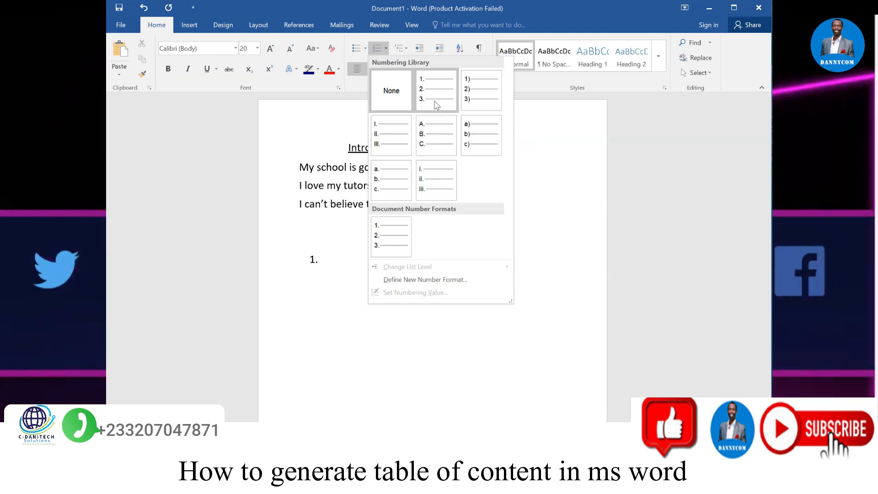
pyautogui.click(464, 98)
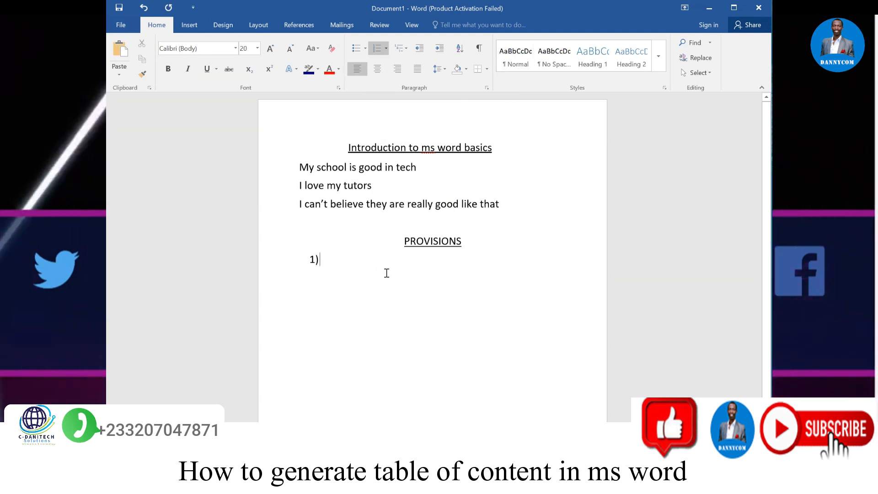
# Enter Milo, Sugar and Gari as separate items in the numbered list under PROVISIONS.
pyautogui.write('milo')
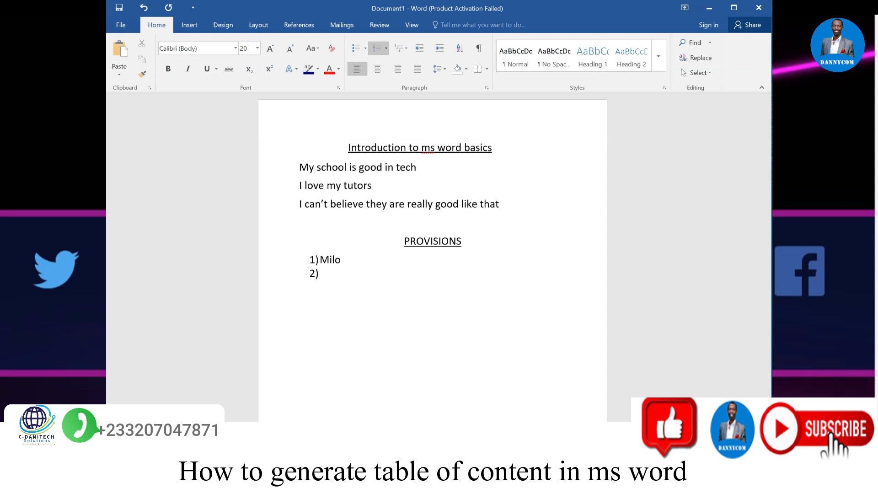
pyautogui.write('gar')
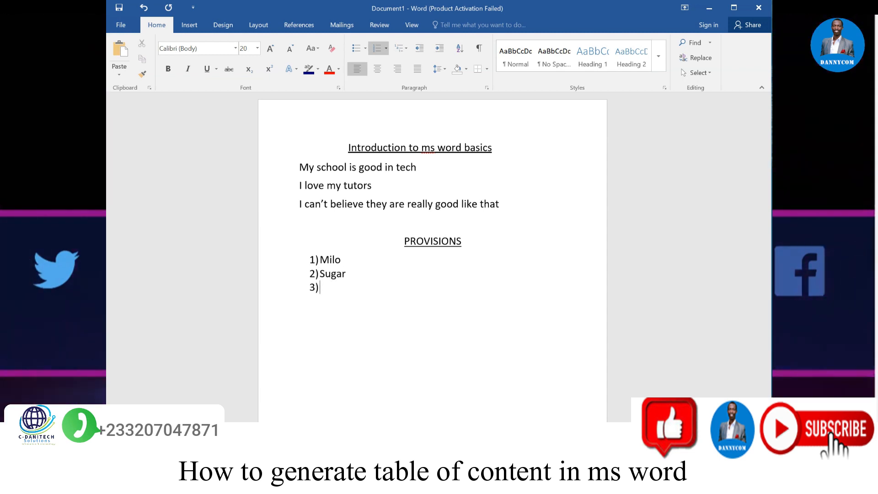
pyautogui.write('gari')
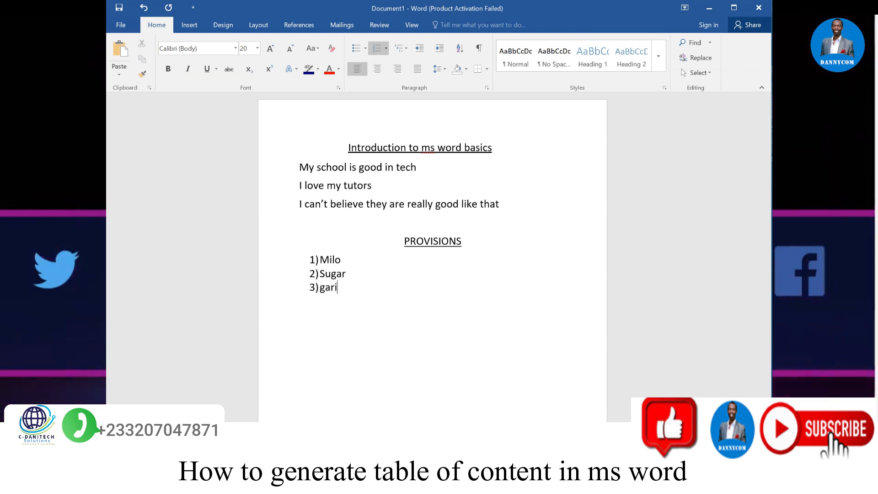
pyautogui.press('Return')
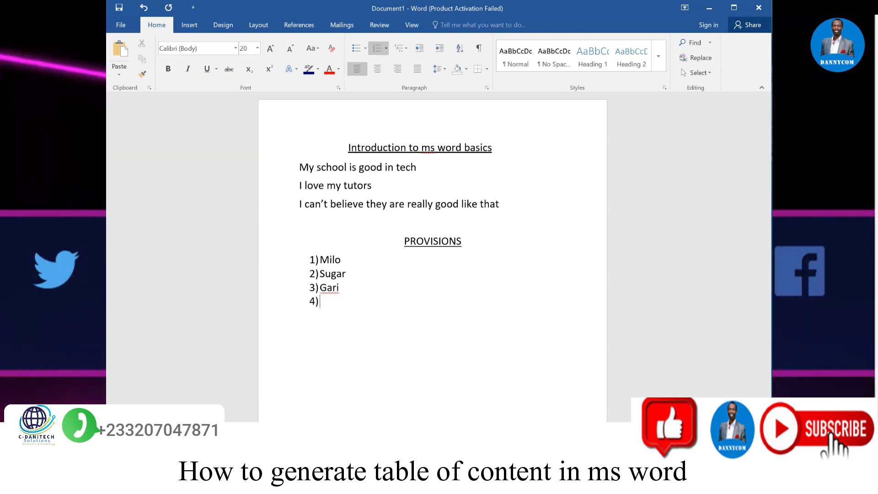
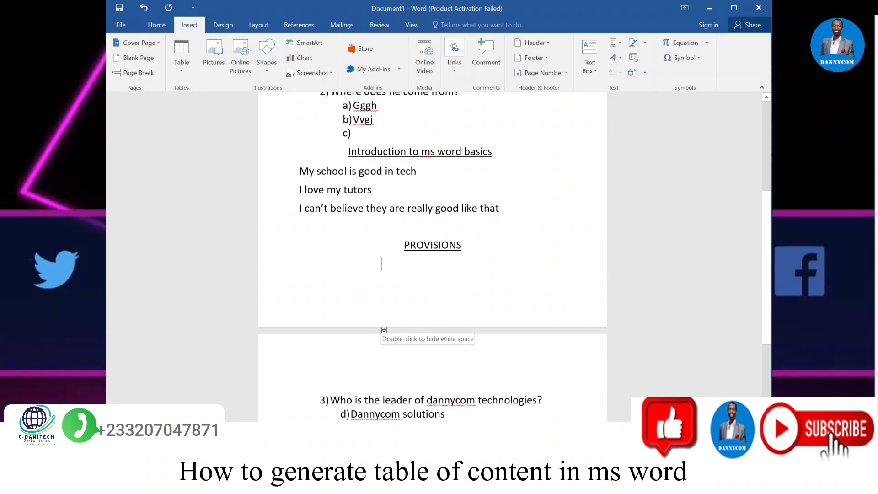
# Hide the white space between the pages and undo the duplicated copy of the introduction text and question list.
pyautogui.doubleClick(384, 330)
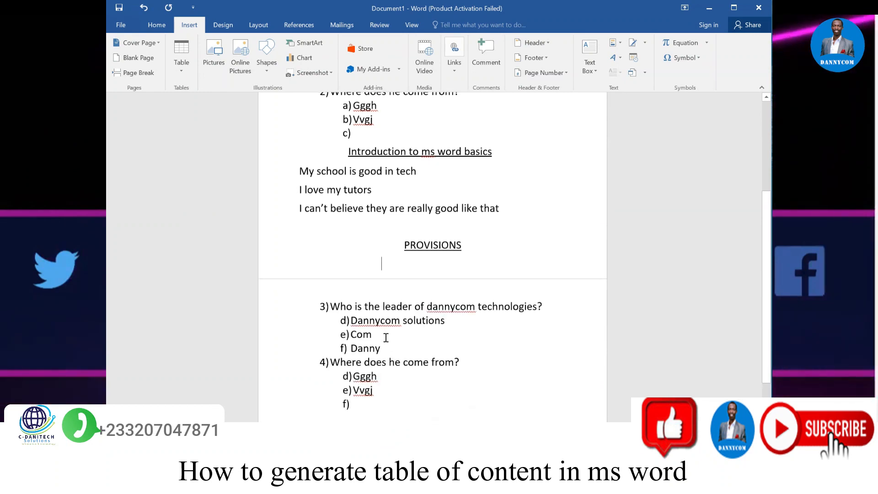
pyautogui.scroll(3, 394, 321)
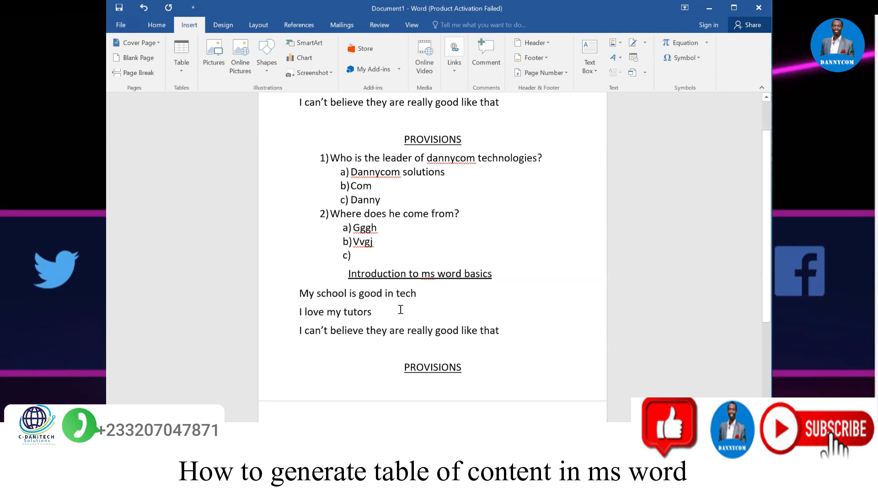
pyautogui.scroll(-6, 400, 309)
pyautogui.scroll(-2, 400, 309)
pyautogui.scroll(7, 400, 310)
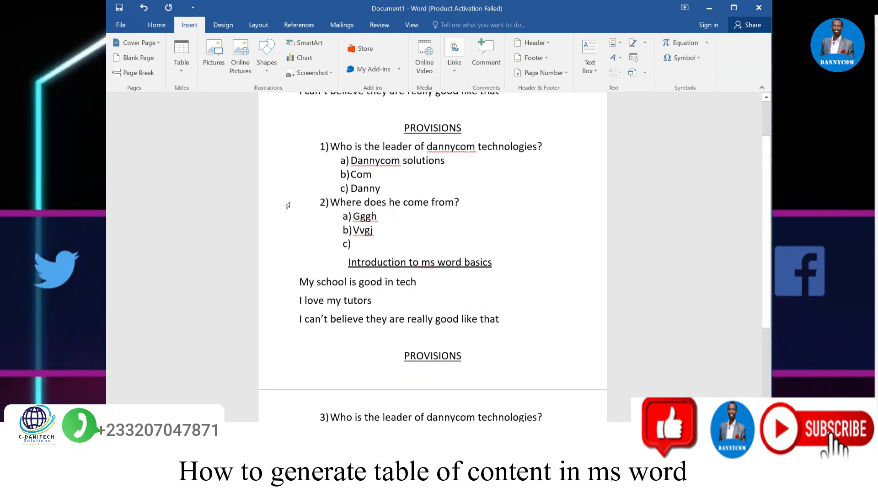
pyautogui.hotkey('ctrl', 'z')
pyautogui.hotkey('ctrl', 'z')
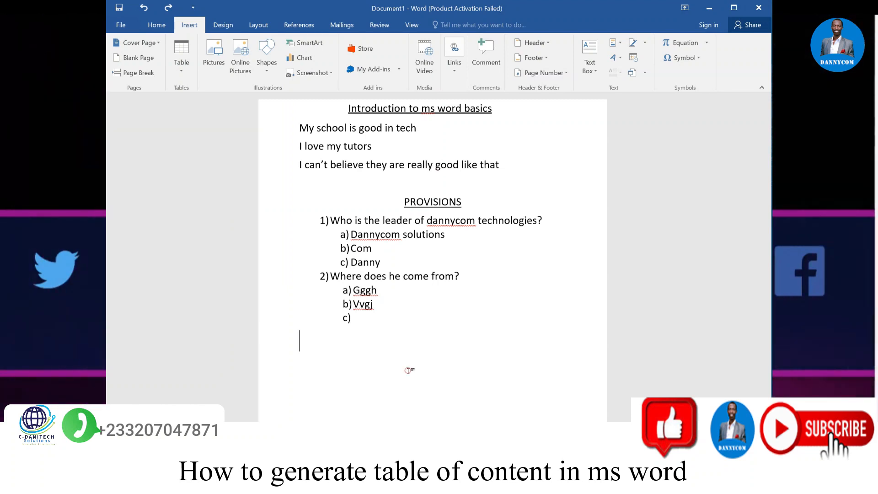
# Insert a page break below the question list and check the new page it starts.
pyautogui.click(137, 72)
pyautogui.scroll(-4, 464, 305)
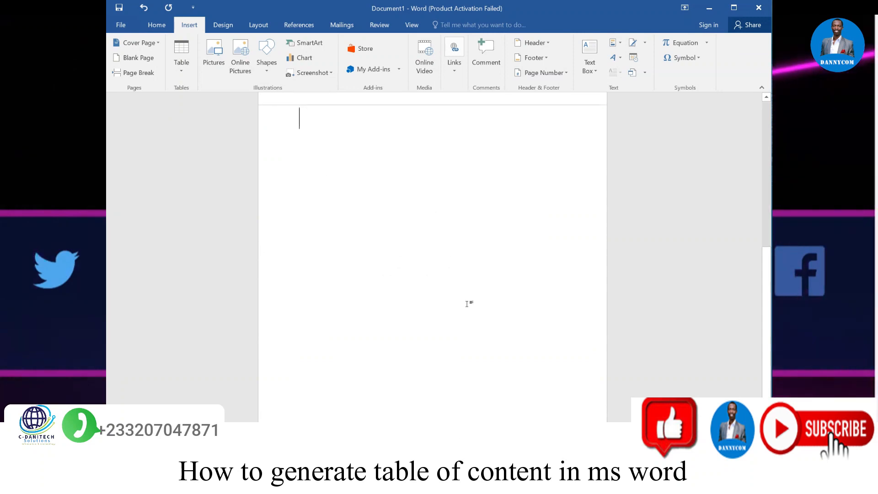
pyautogui.scroll(5, 468, 304)
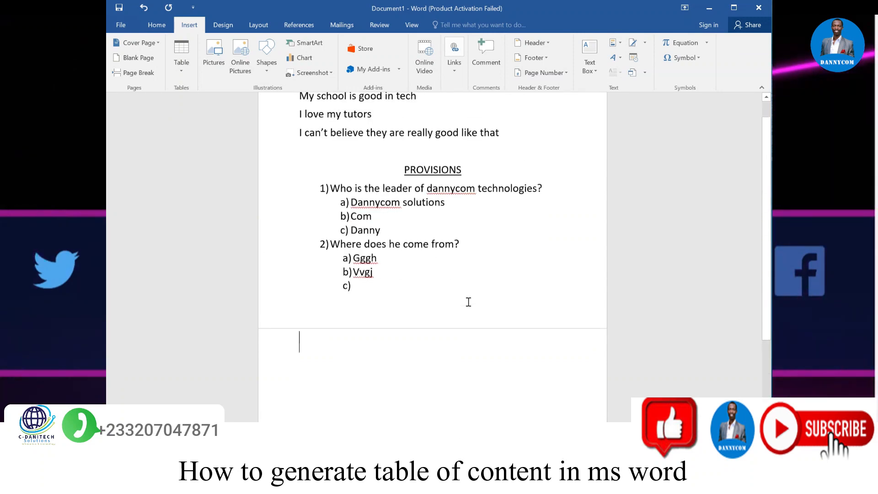
pyautogui.scroll(-1, 468, 302)
pyautogui.scroll(1, 468, 301)
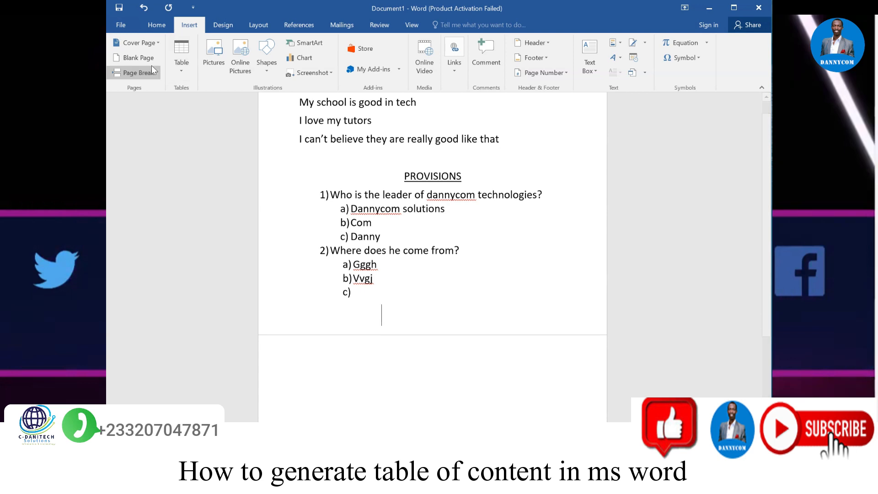
# Delete the entire content of the document and place the cursor on the blank page.
pyautogui.click(462, 234)
pyautogui.hotkey('ctrl', 'a')
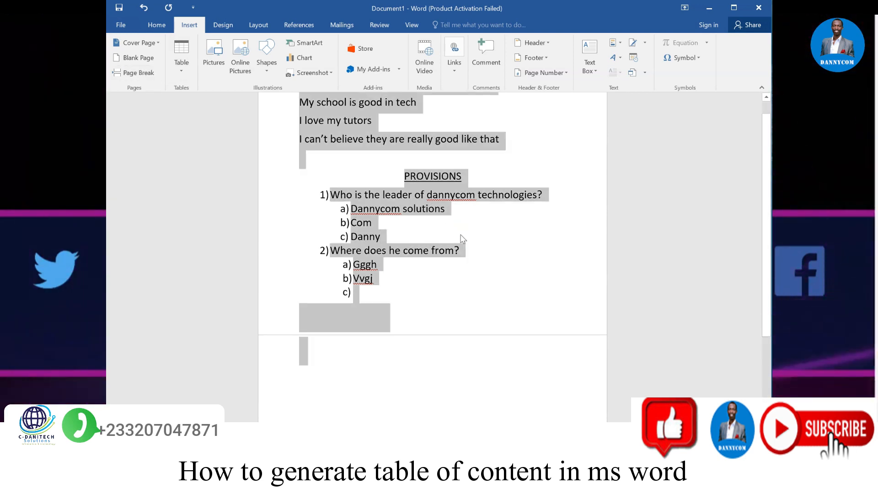
pyautogui.press('Delete')
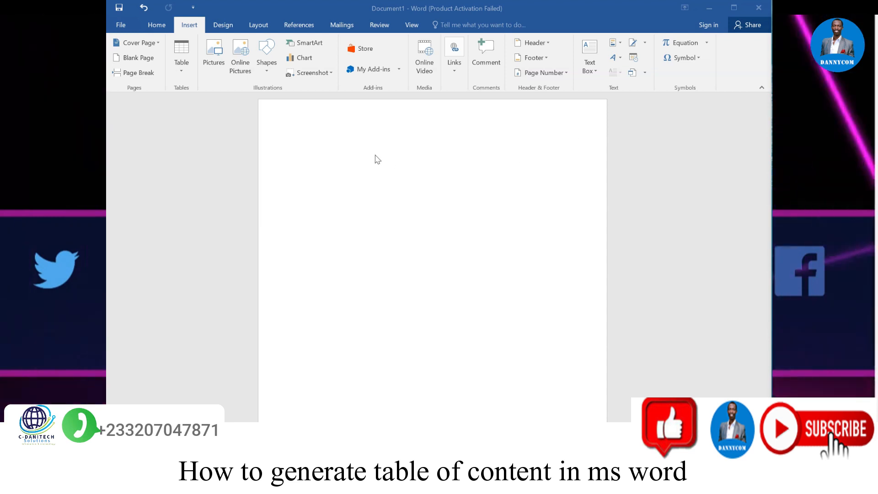
pyautogui.click(343, 146)
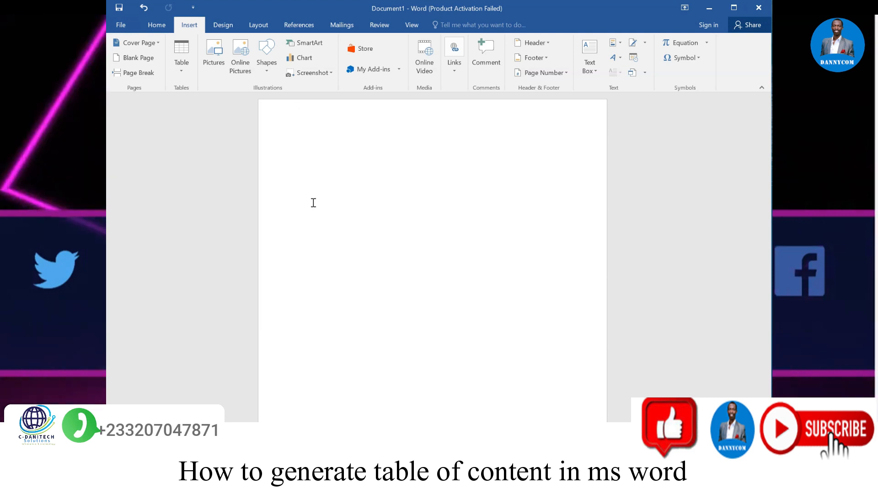
# Add three blank lines on the empty page and insert a page break to start a second page.
pyautogui.press('Return')
pyautogui.press('Return')
pyautogui.press('Return')
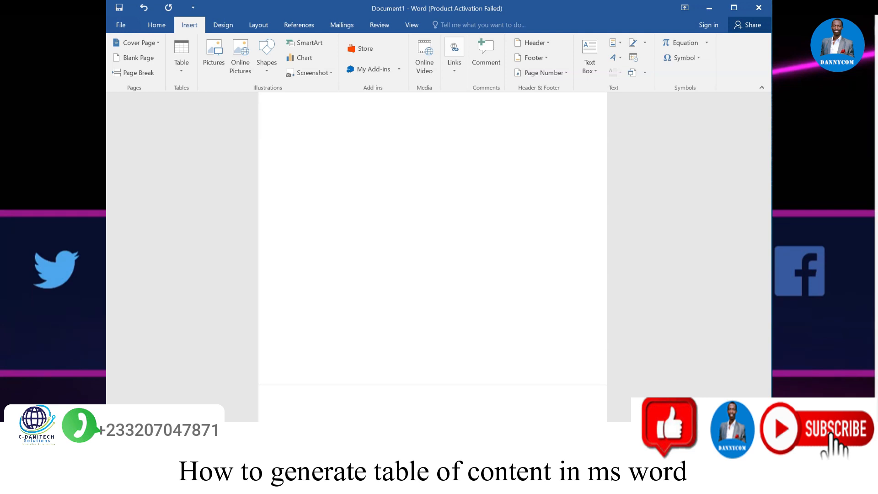
pyautogui.hotkey('ctrl', 'Return')
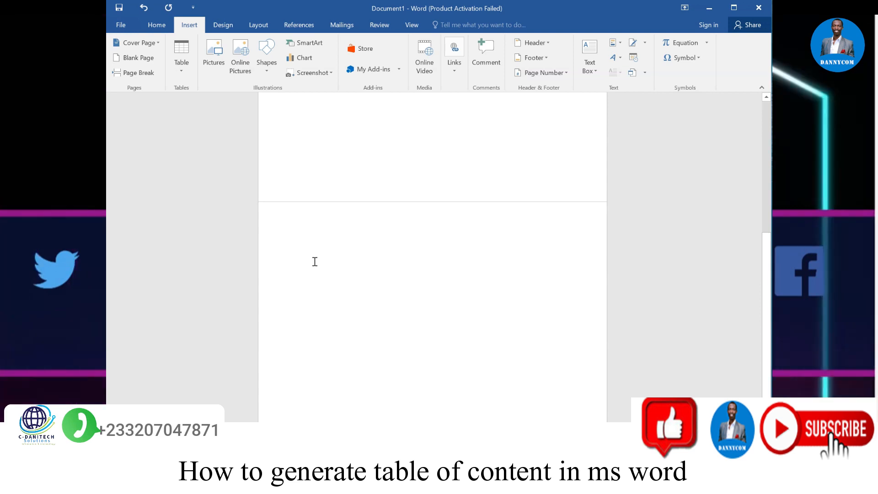
pyautogui.write('1')
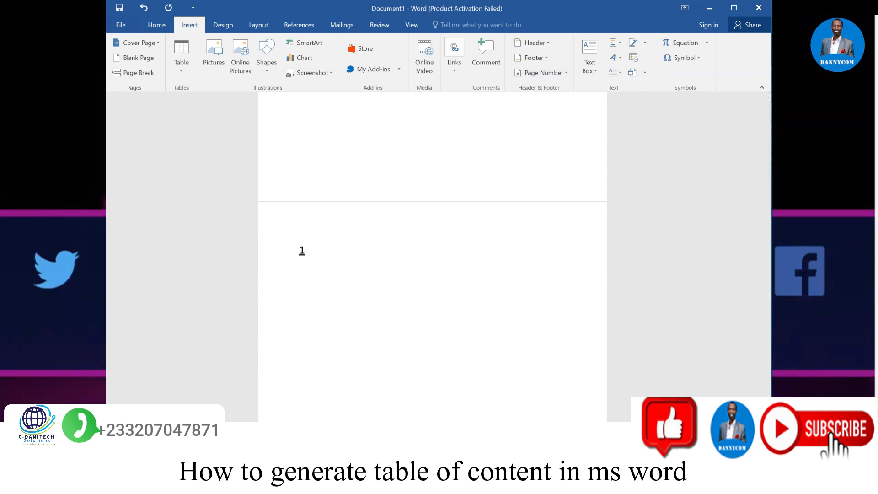
pyautogui.write('.')
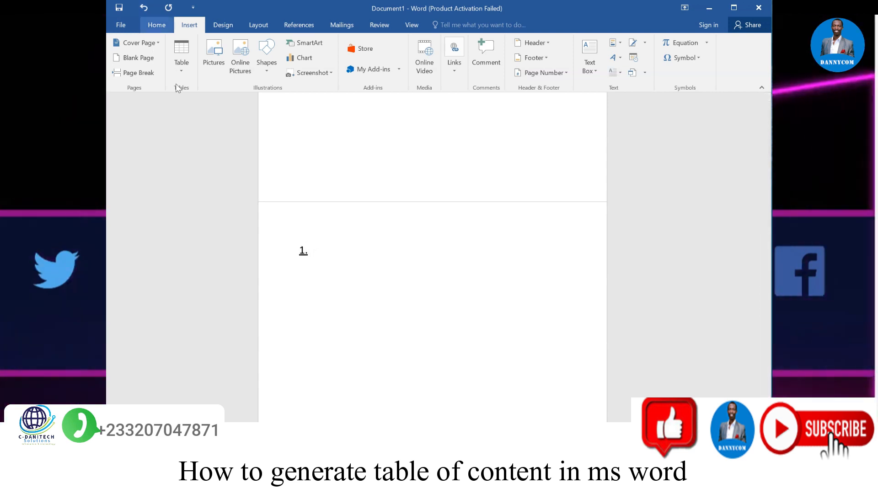
pyautogui.click(156, 25)
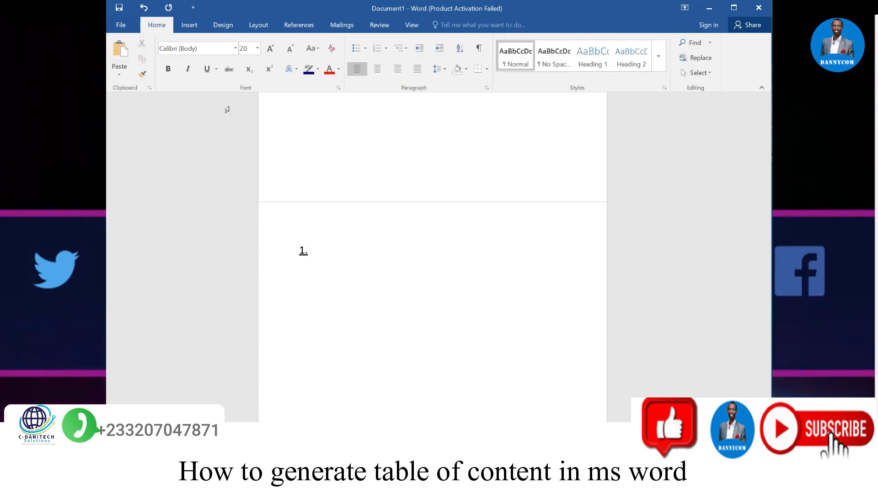
pyautogui.press('BackSpace')
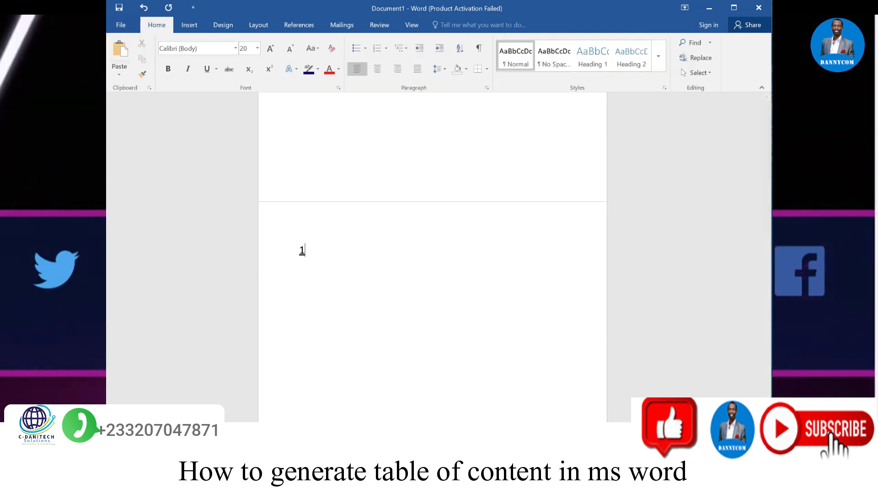
pyautogui.press('BackSpace')
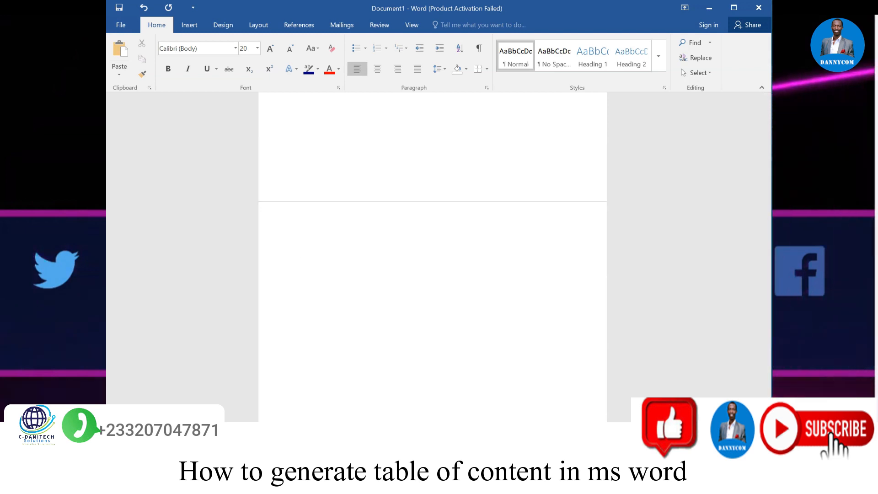
pyautogui.write('1.0 h')
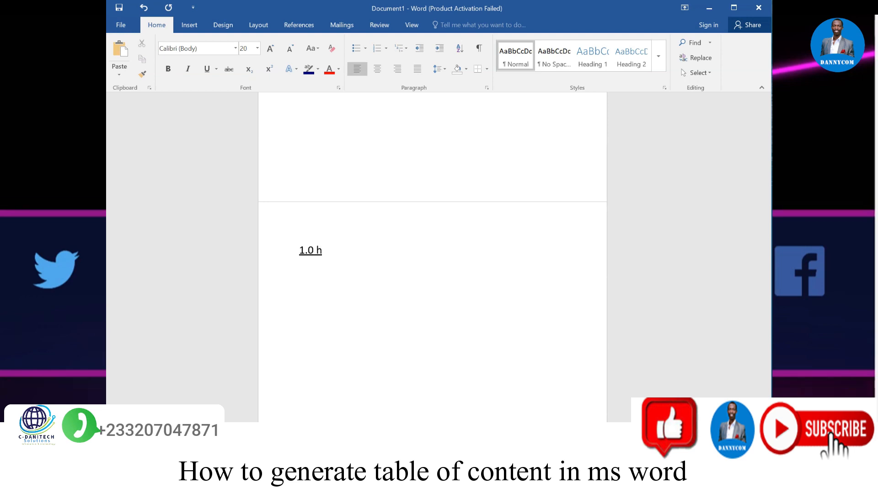
pyautogui.press('BackSpace')
pyautogui.press('BackSpace')
pyautogui.press('BackSpace')
pyautogui.press('BackSpace')
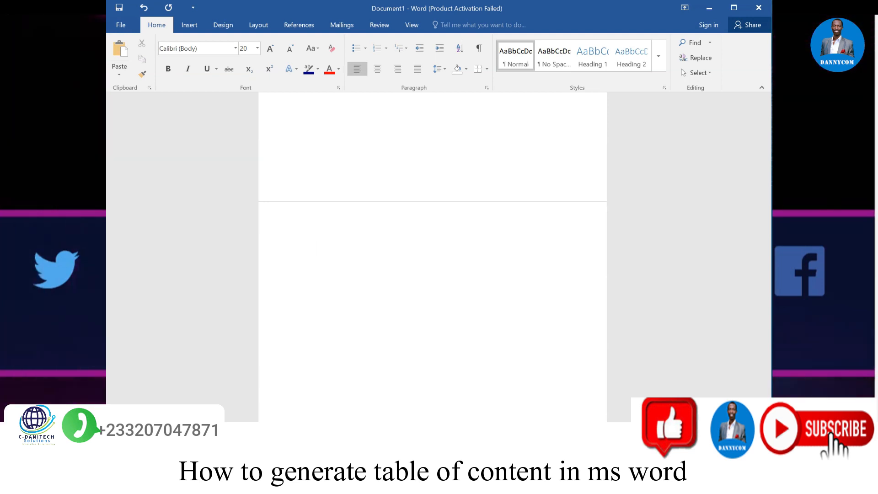
# Turn off underlining for the text being entered on the second page.
pyautogui.write('d')
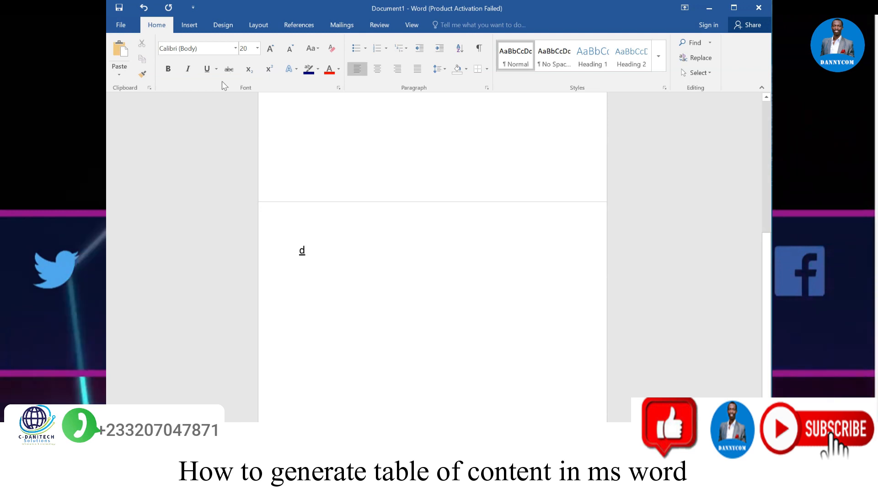
pyautogui.click(217, 69)
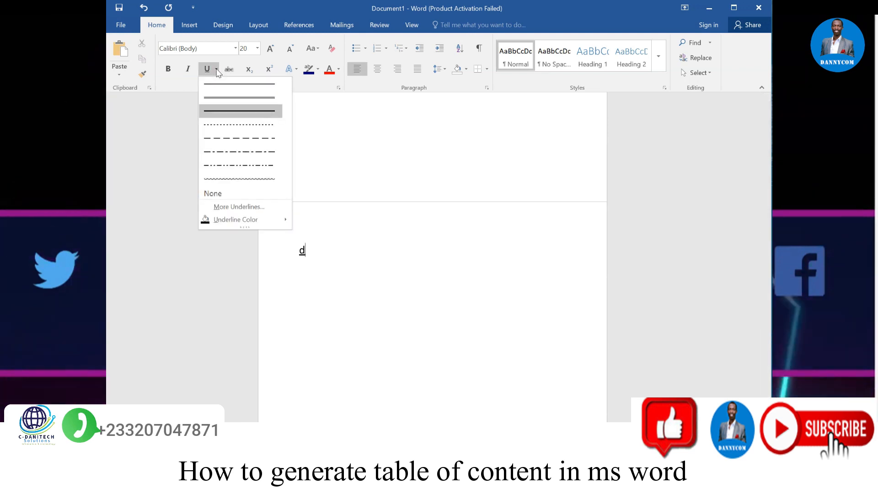
pyautogui.click(263, 114)
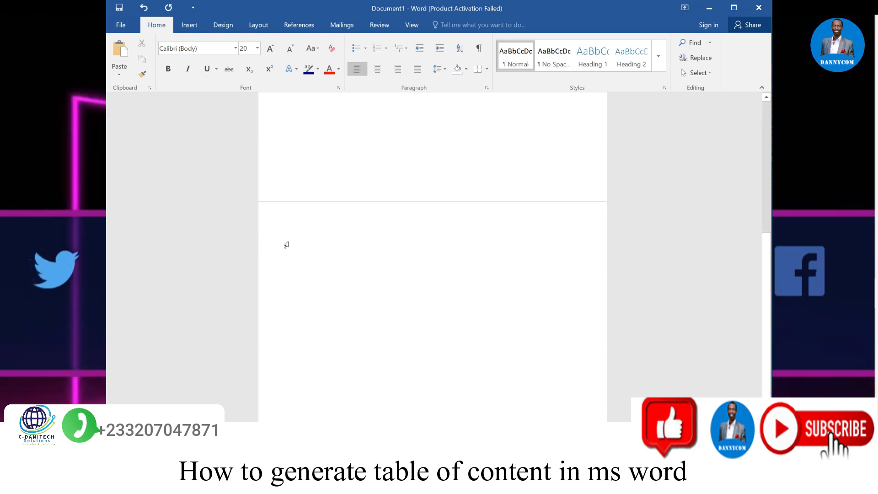
# Start a numbered list on the second page with 1.0 "introduction to ms word" and 2.0 "how to bolden a text".
pyautogui.write('1.0 ')
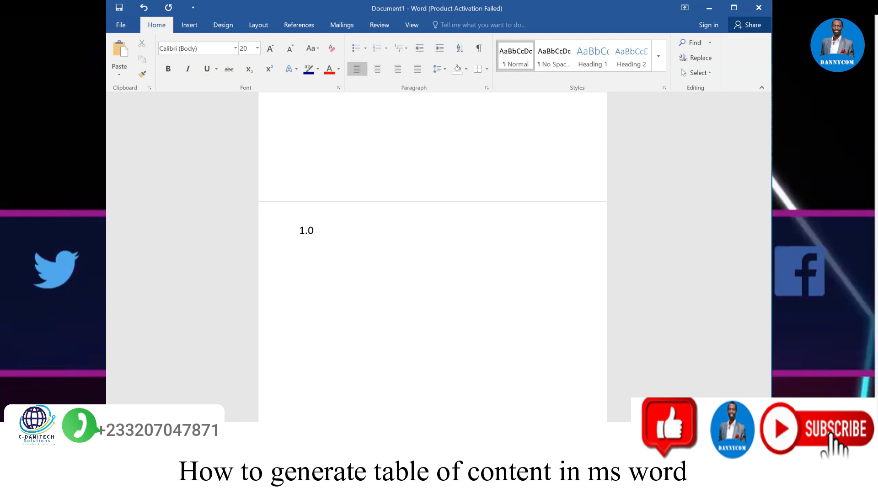
pyautogui.write('in')
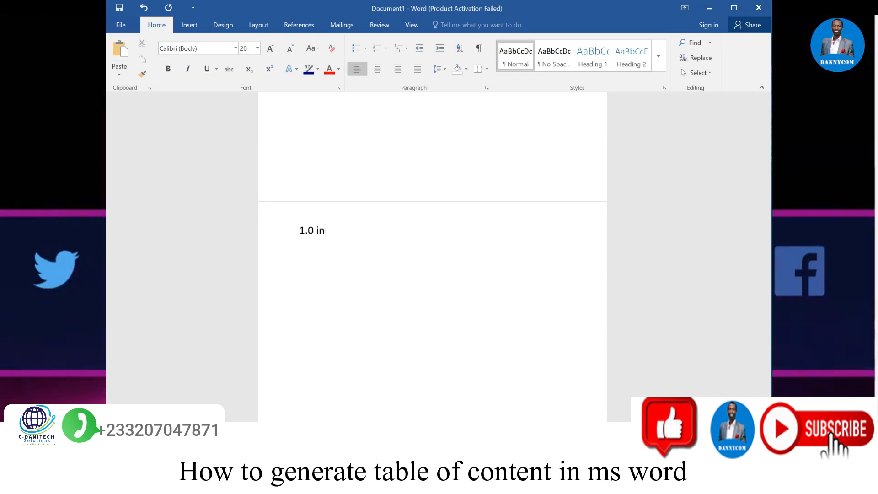
pyautogui.write('troducti')
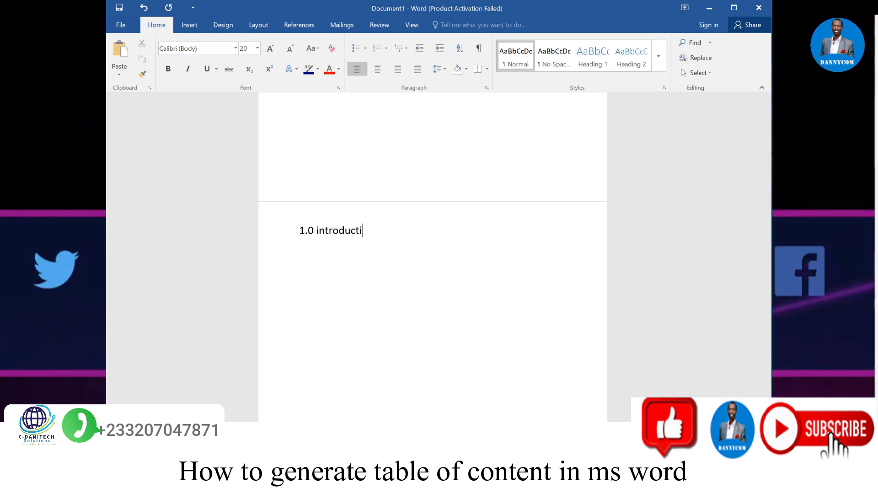
pyautogui.write('on to ms word')
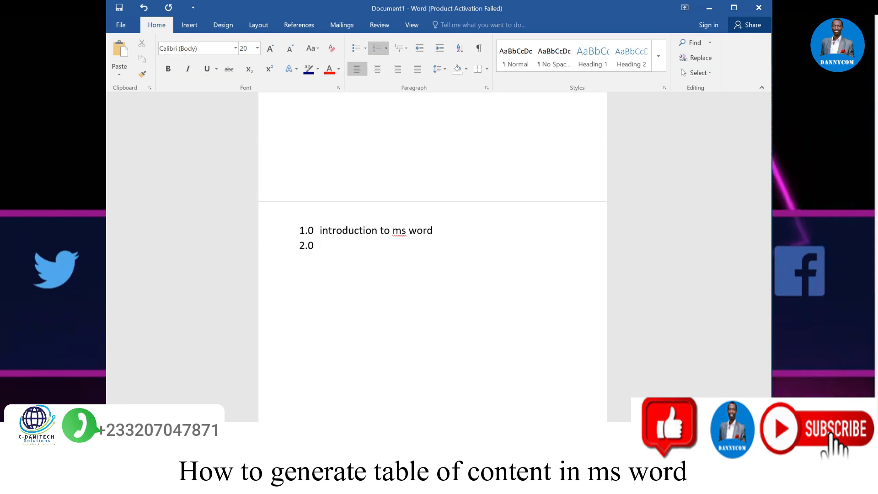
pyautogui.write('how to bolden a tex')
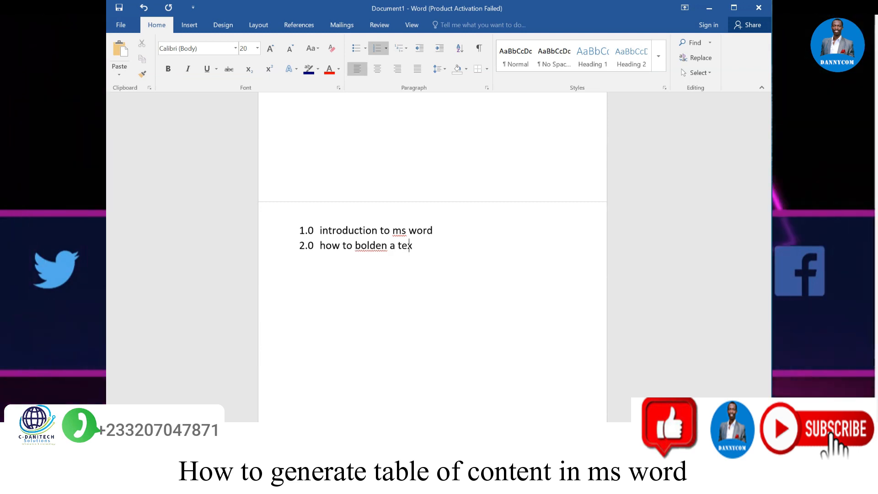
pyautogui.write('t')
pyautogui.press('Return')
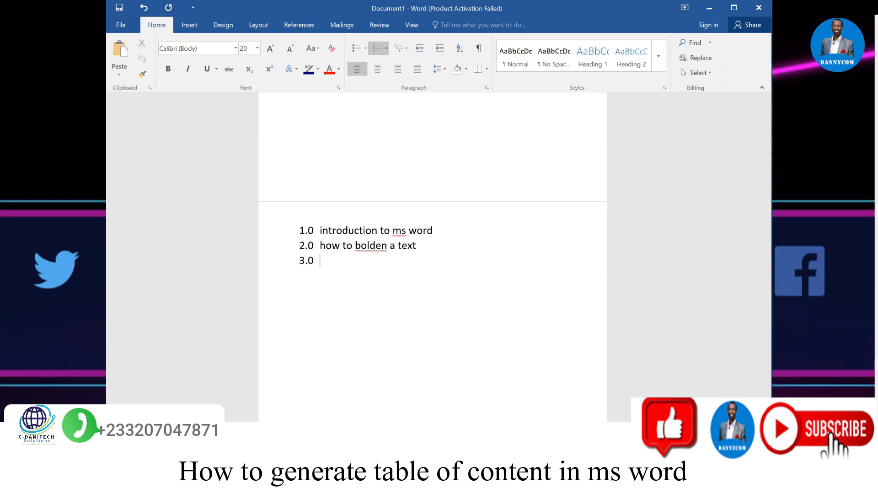
# Add "how to do a list in ms word" as item 3.0 of the numbered list and start the following item.
pyautogui.write('hho')
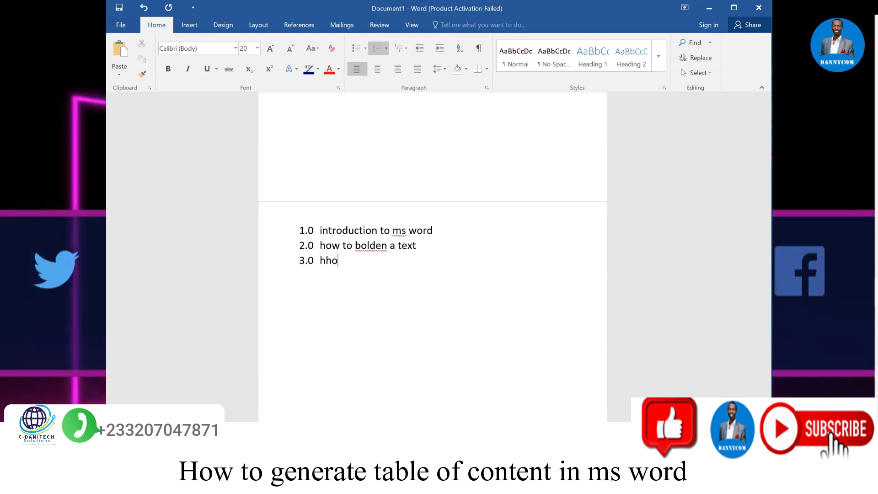
pyautogui.press('BackSpace')
pyautogui.press('BackSpace')
pyautogui.write('ow ')
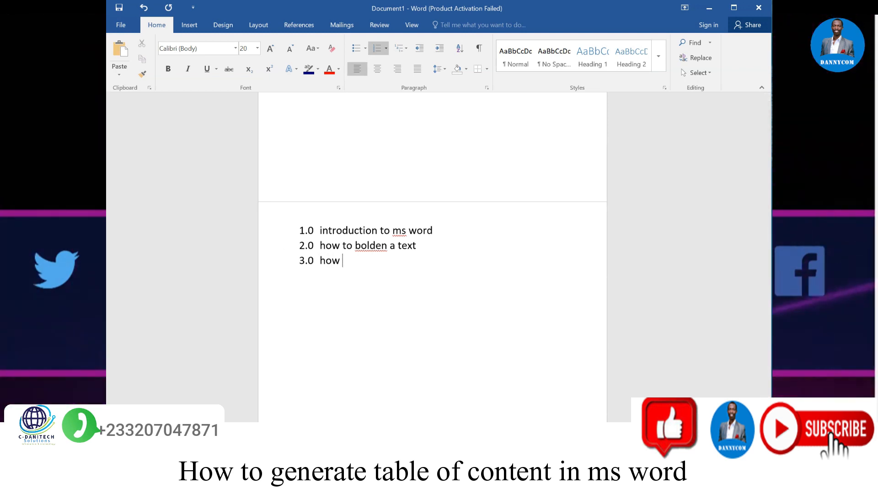
pyautogui.write('do')
pyautogui.press('BackSpace')
pyautogui.press('BackSpace')
pyautogui.write('to do')
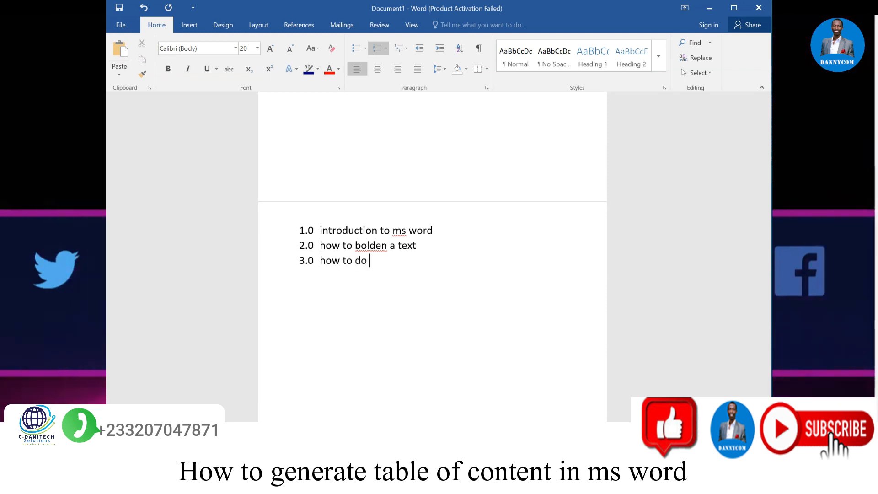
pyautogui.write(' a list in m')
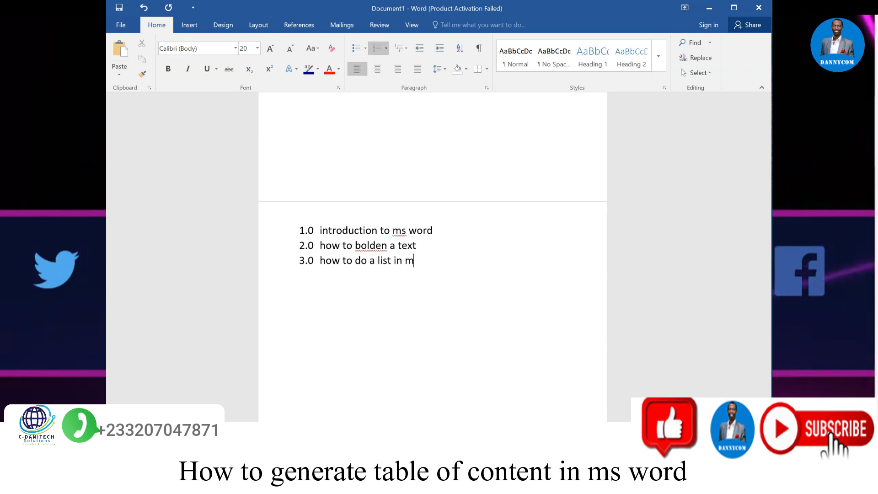
pyautogui.write('s word')
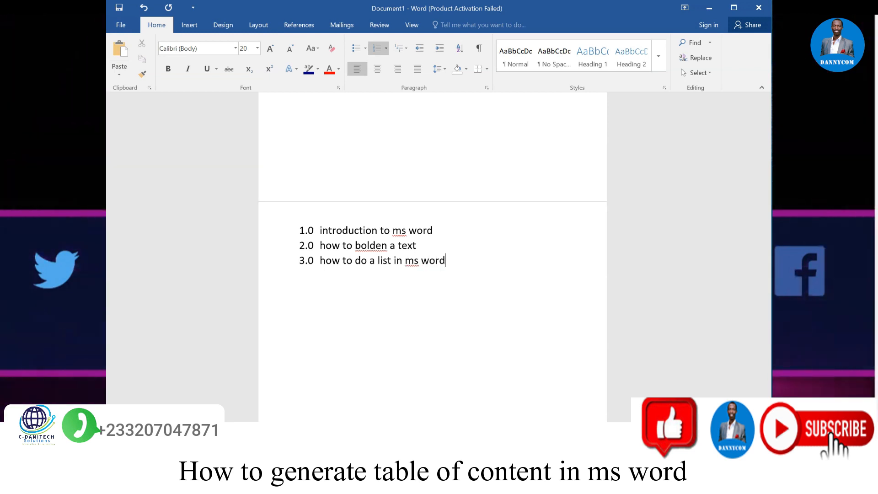
pyautogui.press('Return')
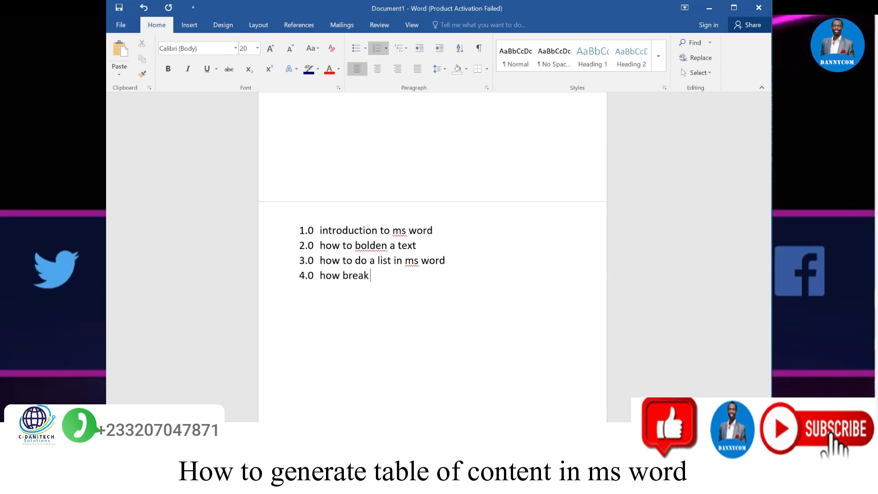
# Complete the list with 4.0 "how break a page", 5.0 "how generate table of content" and 6.0 "etc".
pyautogui.write('page')
pyautogui.press('Return')
pyautogui.write('how')
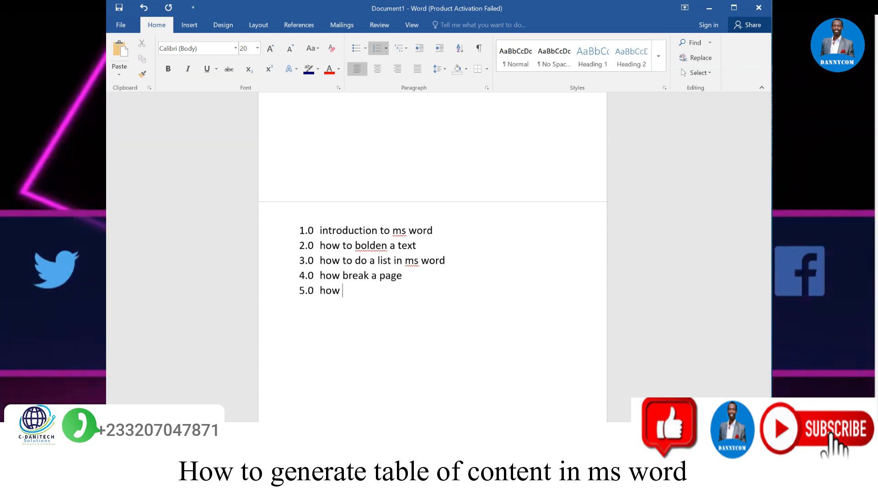
pyautogui.write('genera')
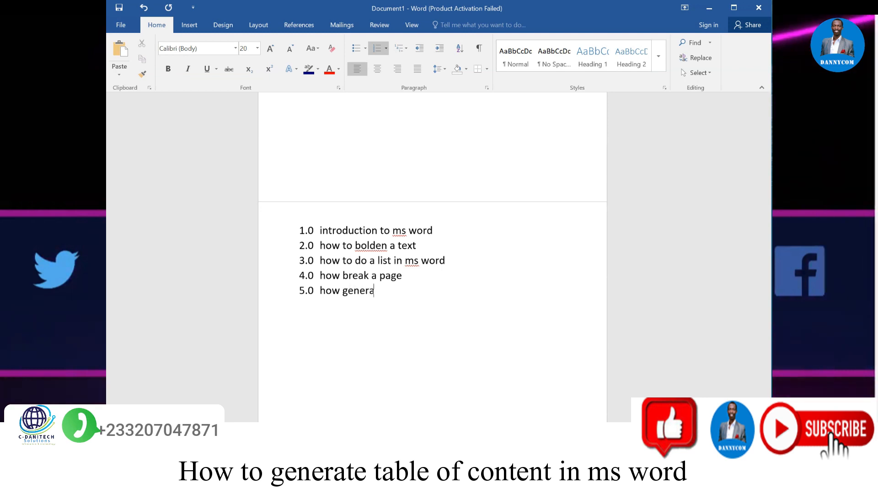
pyautogui.write('te table ')
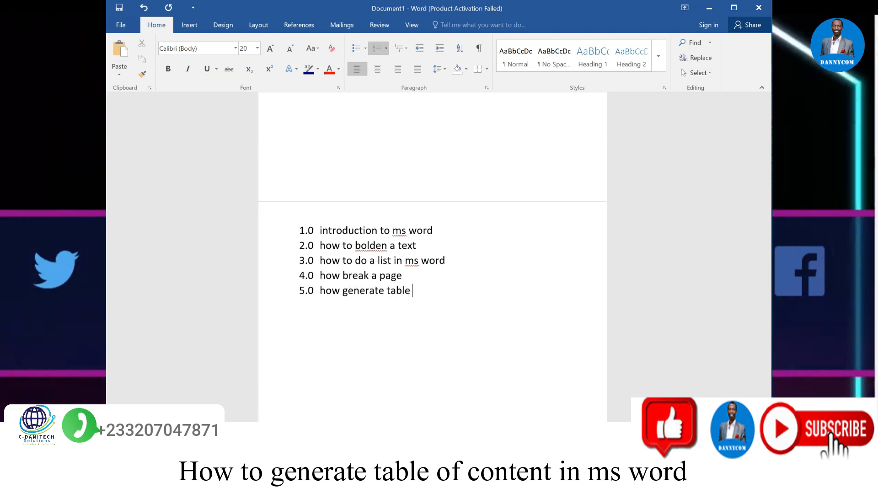
pyautogui.write('of content')
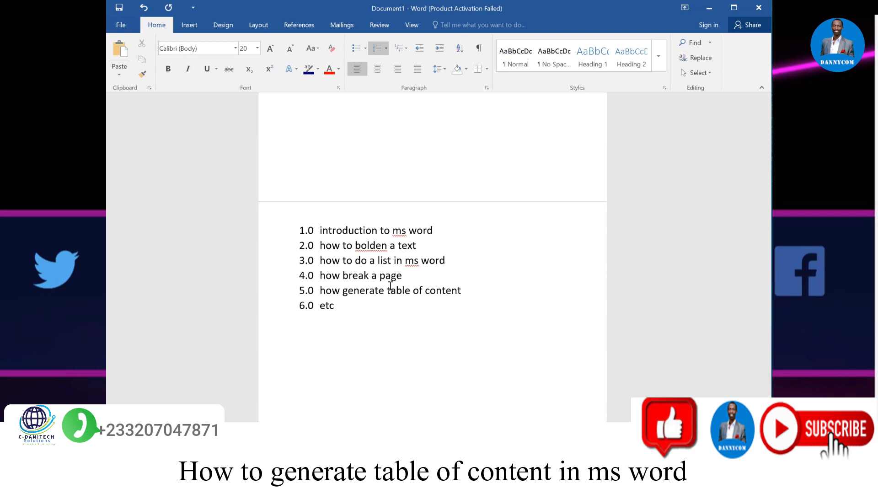
# Insert the Automatic Table 2 table of contents at the very start of the document.
pyautogui.hotkey('ctrl', 'Home')
pyautogui.click(305, 26)
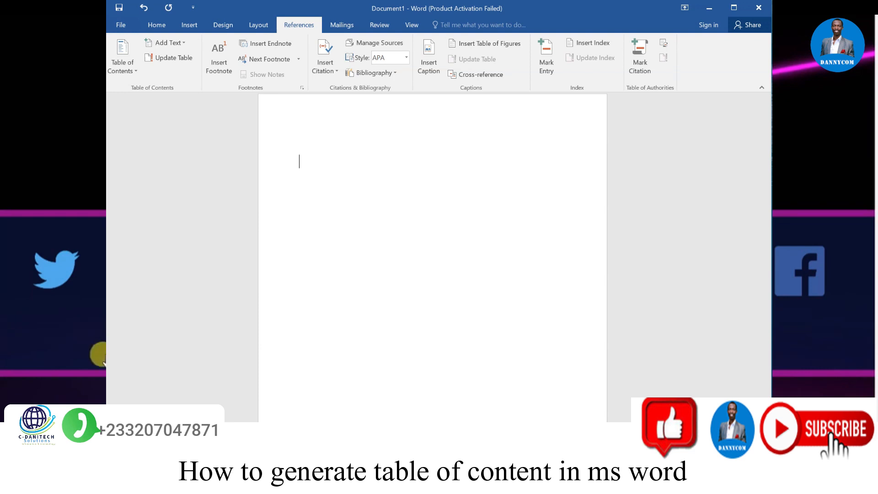
pyautogui.click(135, 72)
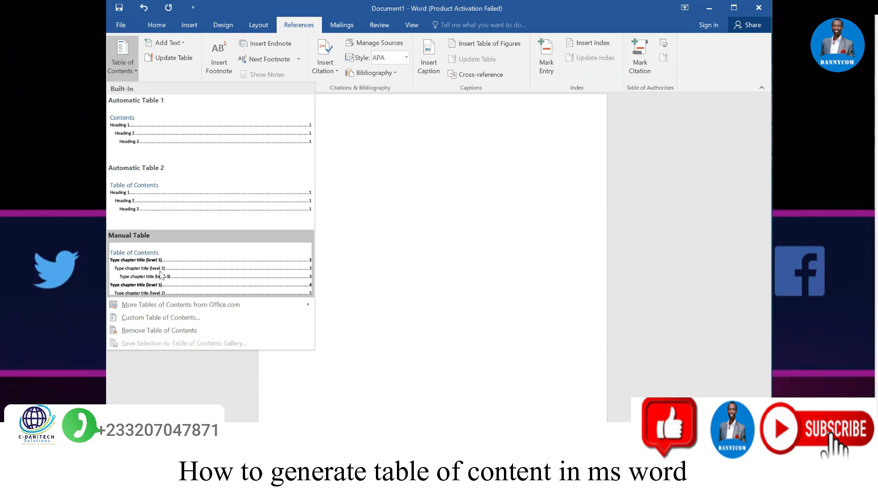
pyautogui.click(182, 198)
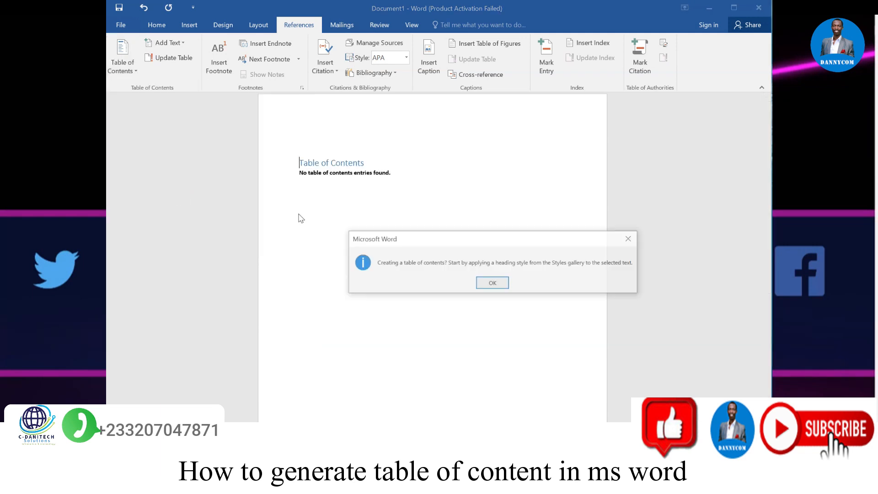
pyautogui.click(492, 284)
# Dismiss the message and apply the Heading 1 style to all six numbered list items on the second page.
pyautogui.scroll(-1, 393, 250)
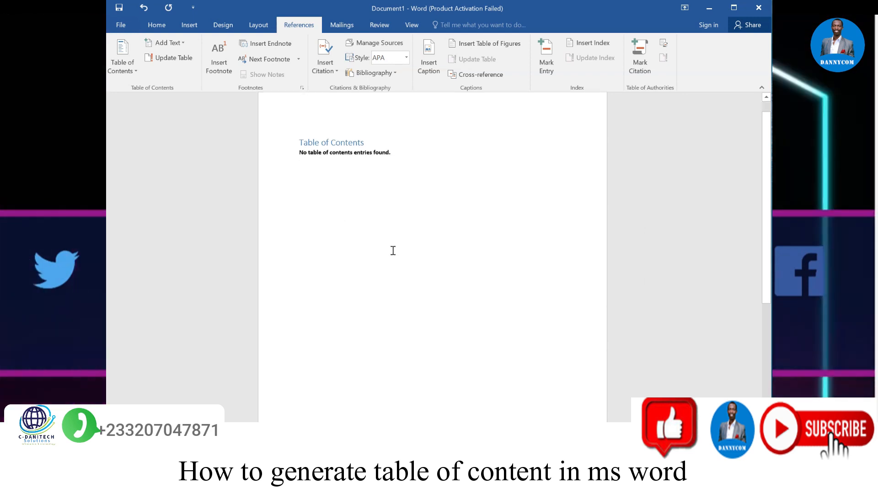
pyautogui.scroll(-10, 393, 250)
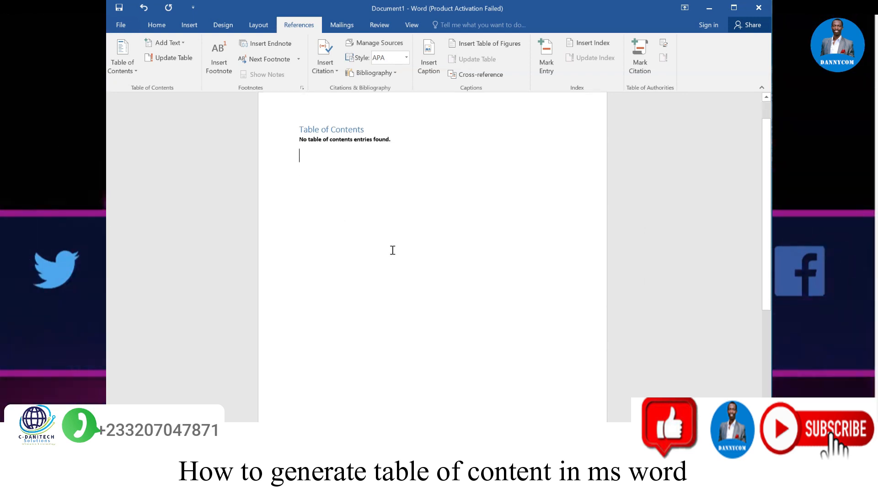
pyautogui.scroll(8, 393, 250)
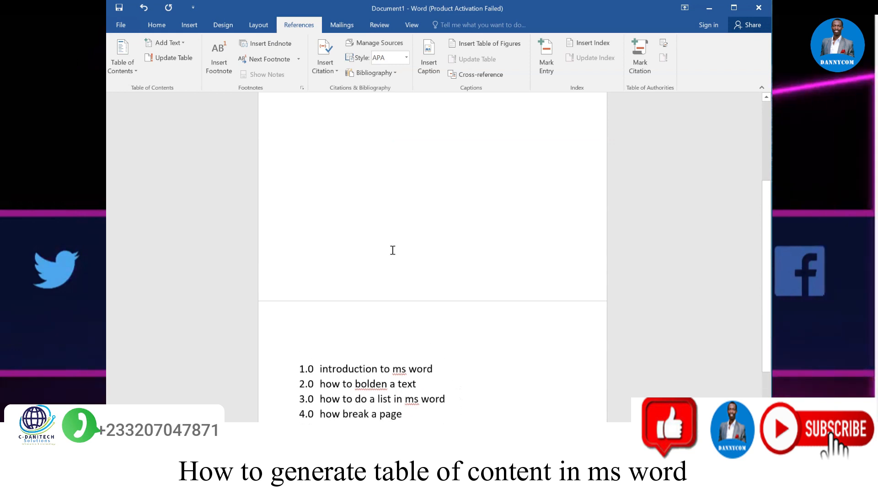
pyautogui.scroll(-10, 392, 250)
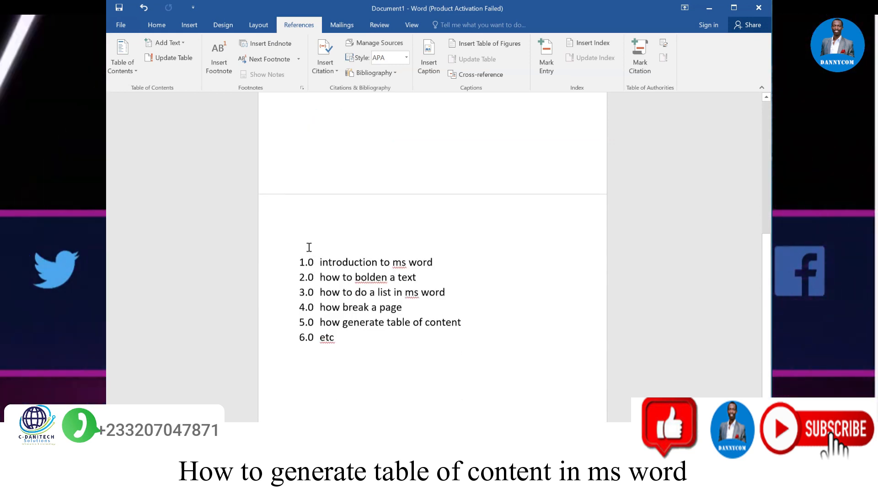
pyautogui.moveTo(299, 247); pyautogui.dragTo(390, 337)
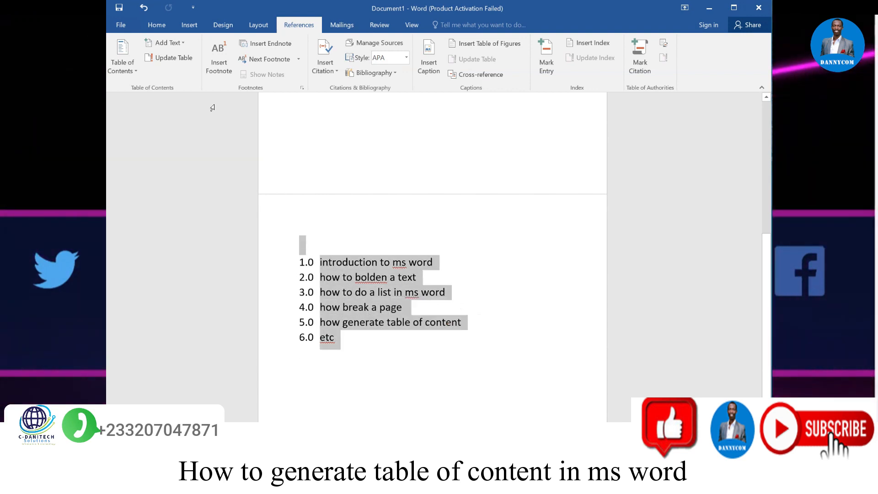
pyautogui.click(155, 28)
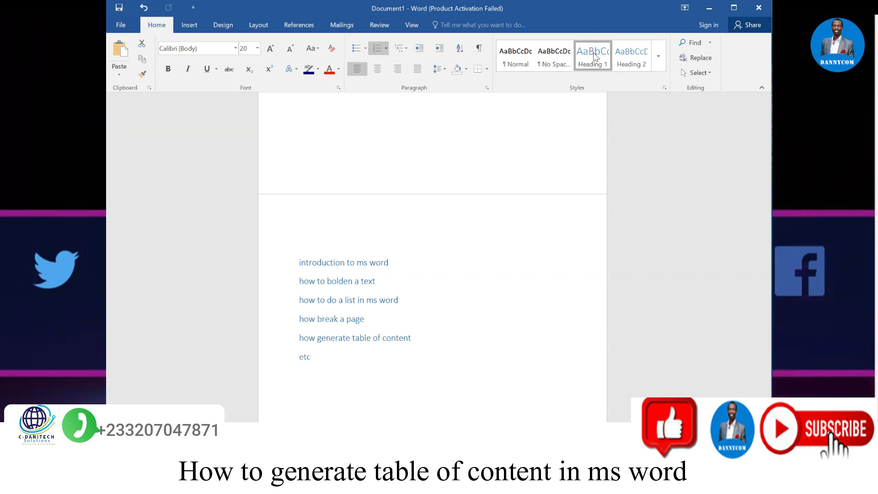
pyautogui.click(657, 59)
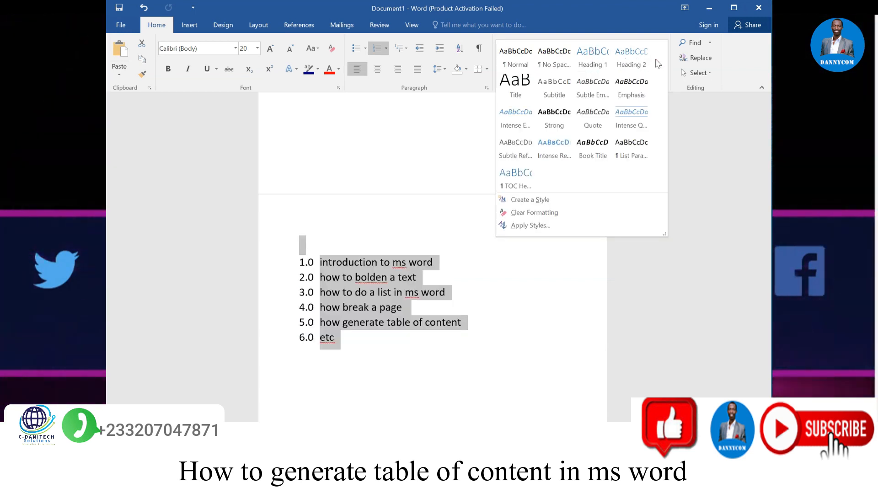
pyautogui.click(604, 58)
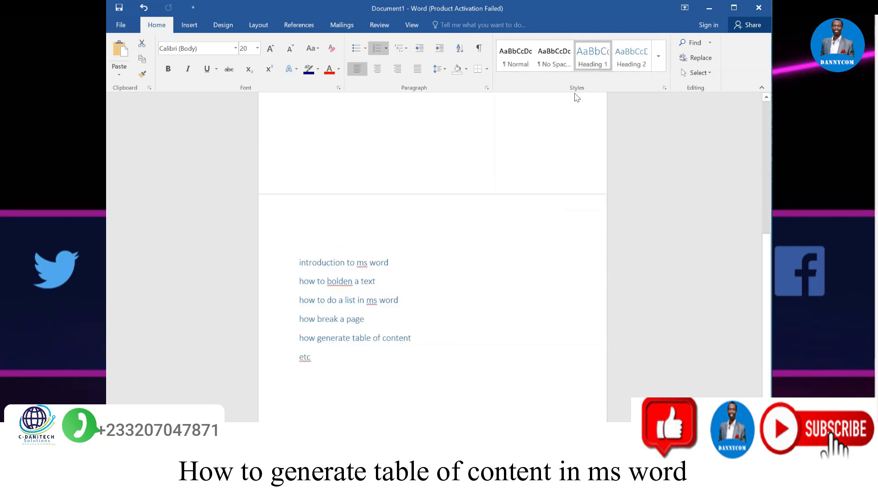
# Show the document headings in the Navigation pane and update the table of contents on the first page.
pyautogui.hotkey('ctrl', 'f')
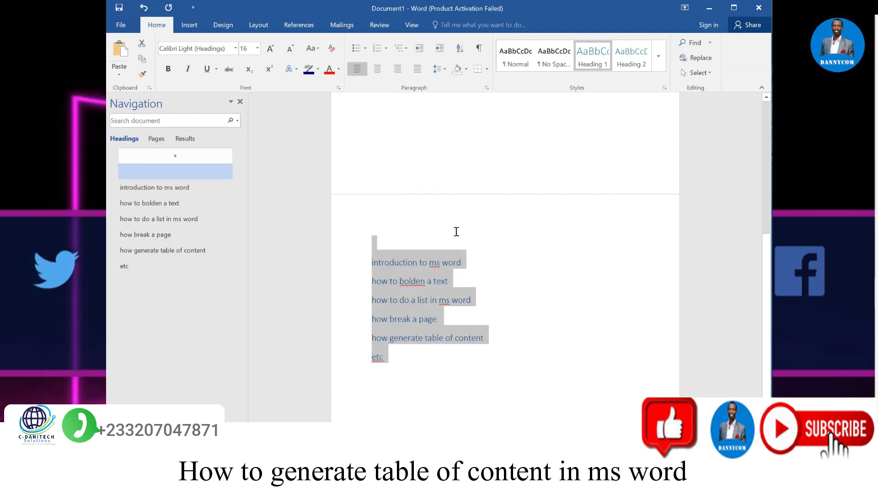
pyautogui.scroll(10, 469, 240)
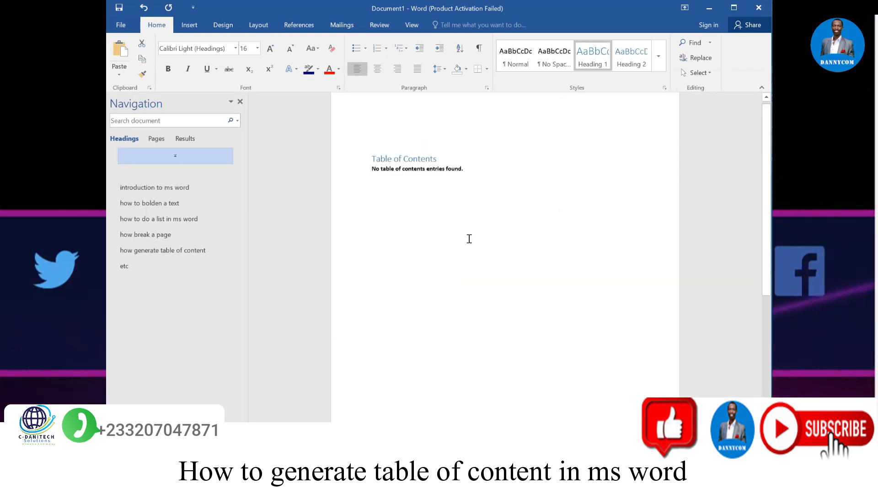
pyautogui.click(430, 200)
pyautogui.click(414, 172)
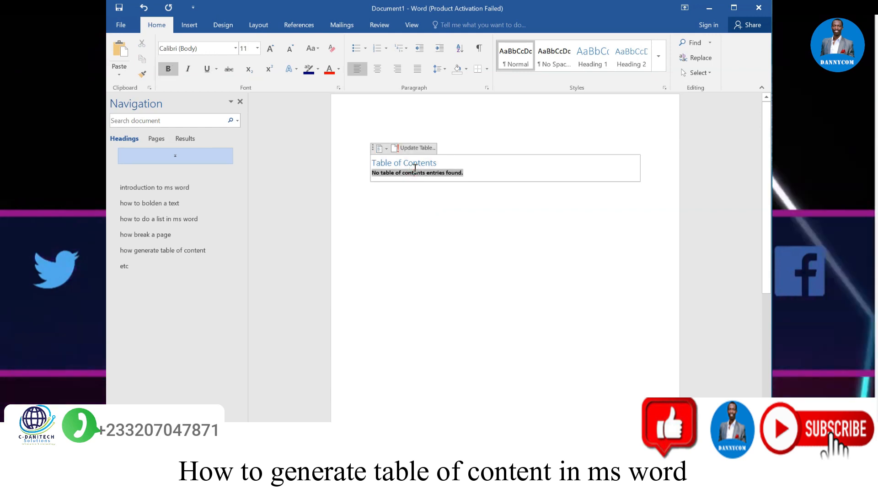
pyautogui.click(414, 149)
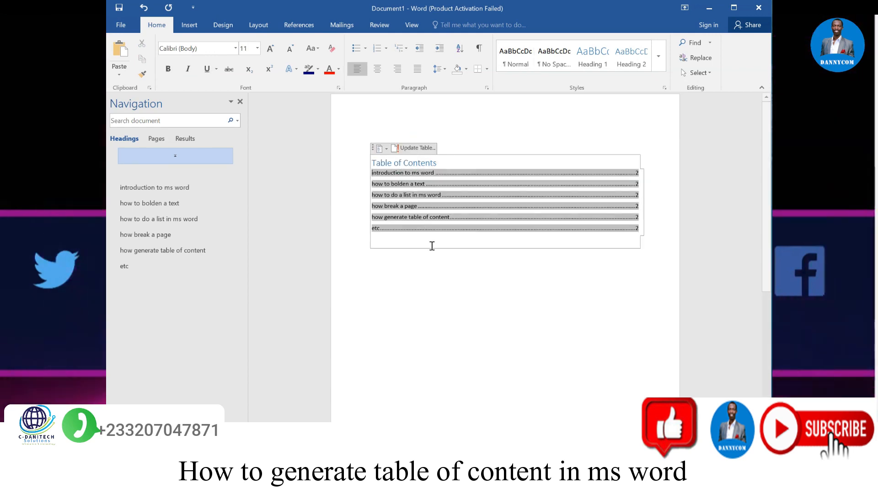
# Compare the updated table of contents with the headings on the second page and close the Navigation pane.
pyautogui.click(463, 348)
pyautogui.scroll(-5, 420, 211)
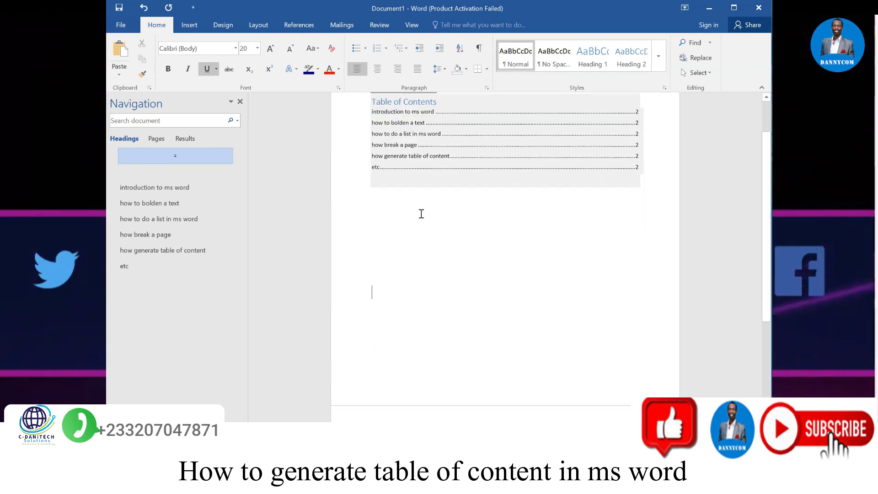
pyautogui.scroll(5, 421, 222)
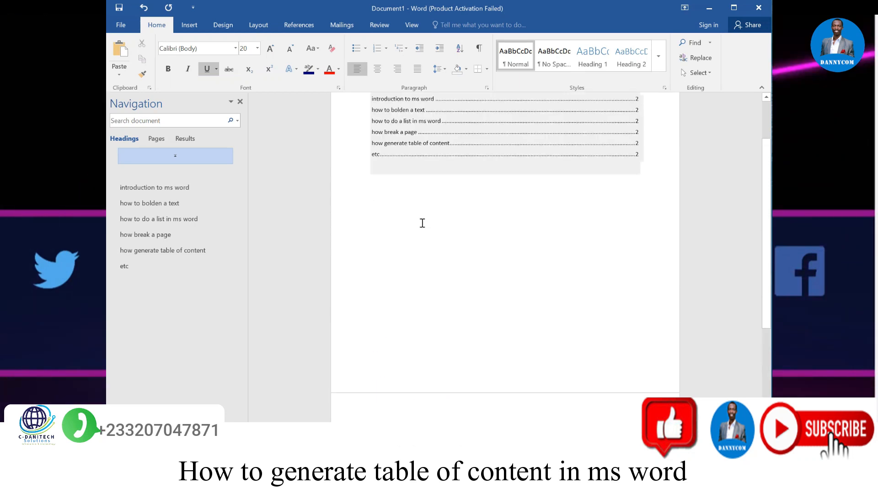
pyautogui.scroll(-2, 425, 364)
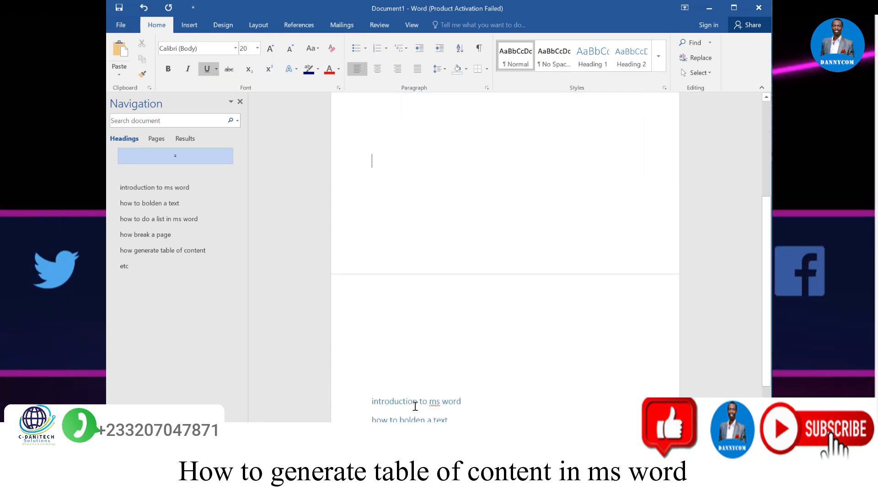
pyautogui.scroll(-3, 415, 405)
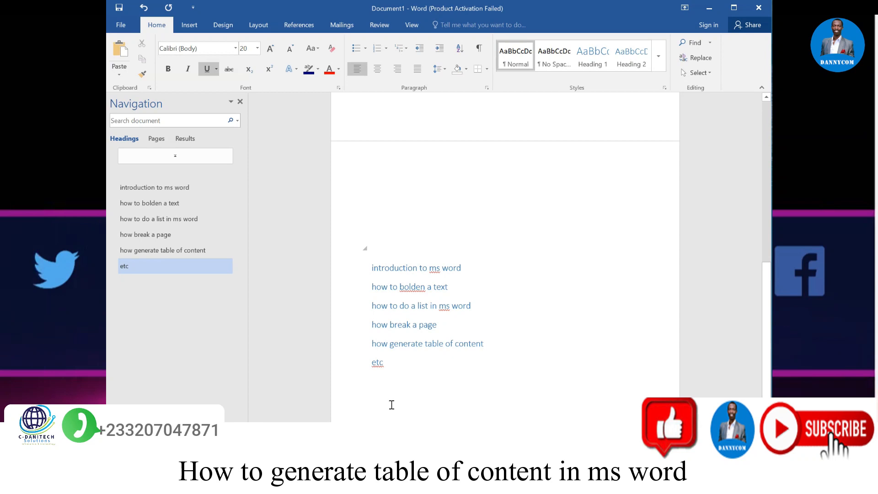
pyautogui.click(393, 362)
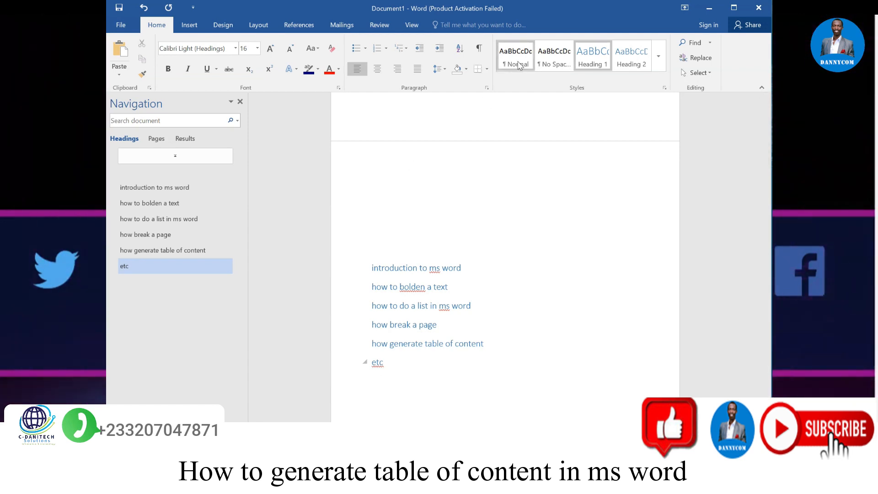
pyautogui.click(239, 102)
# Examine the table of contents entries on the first page and their source headings on the second page.
pyautogui.scroll(3, 361, 250)
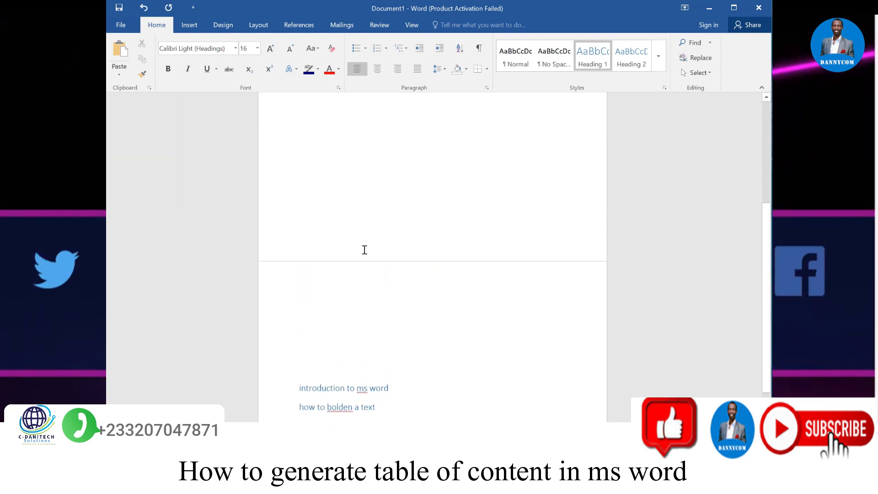
pyautogui.scroll(5, 364, 250)
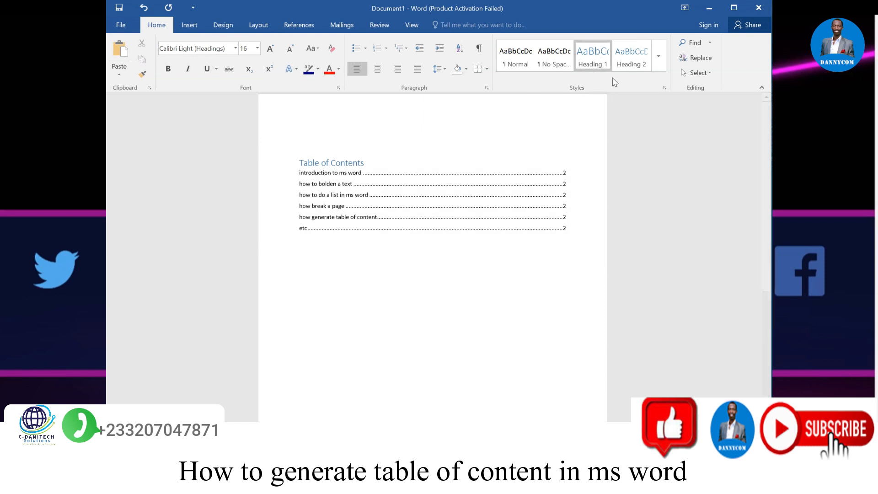
pyautogui.click(660, 56)
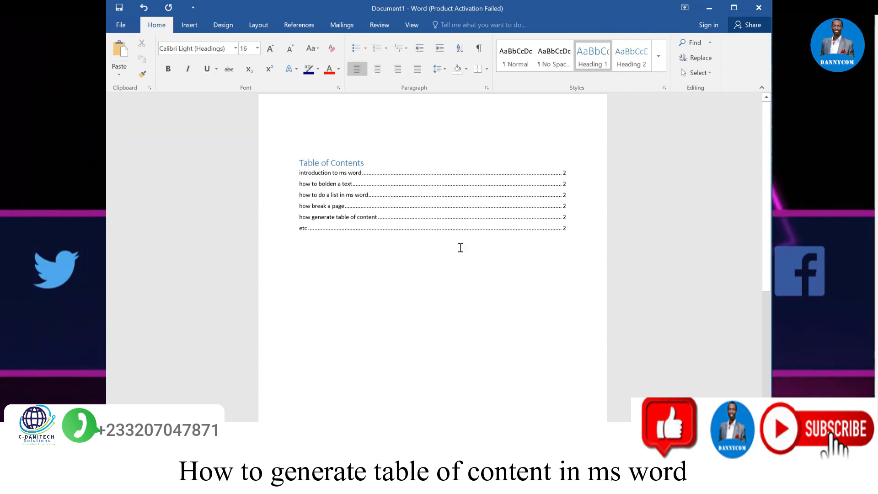
pyautogui.moveTo(329, 163)
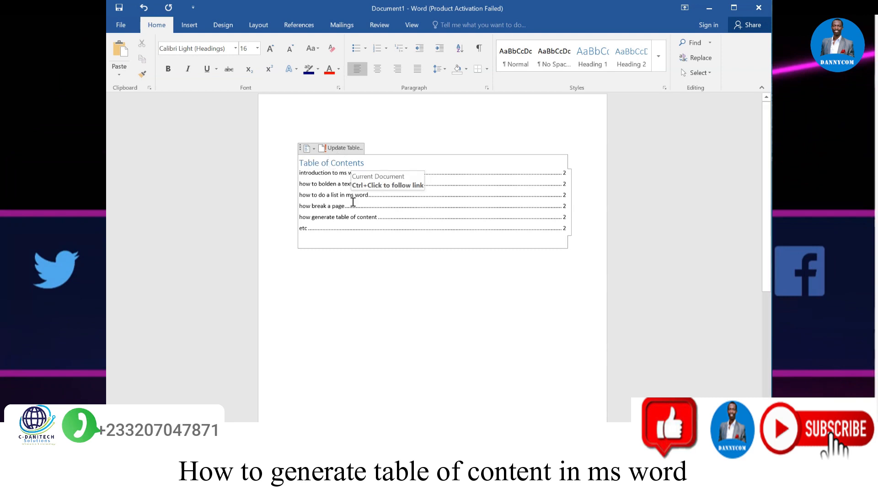
pyautogui.scroll(-3, 353, 208)
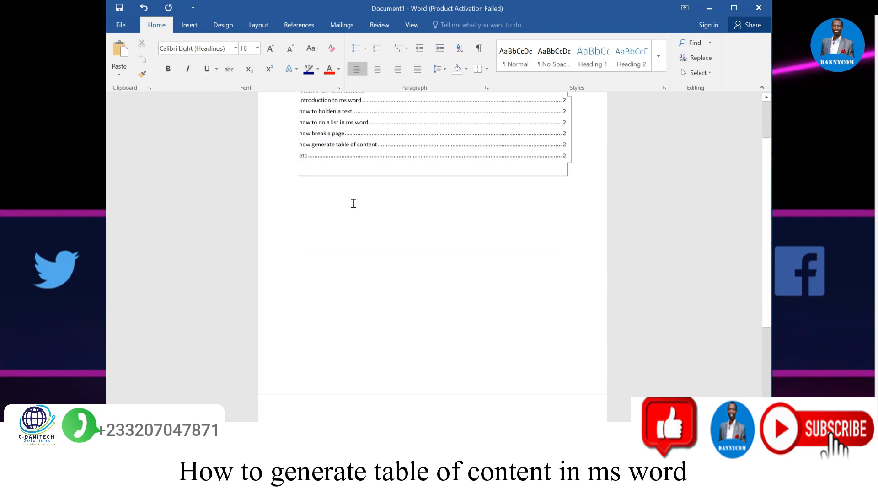
pyautogui.scroll(3, 347, 174)
pyautogui.scroll(-10, 343, 194)
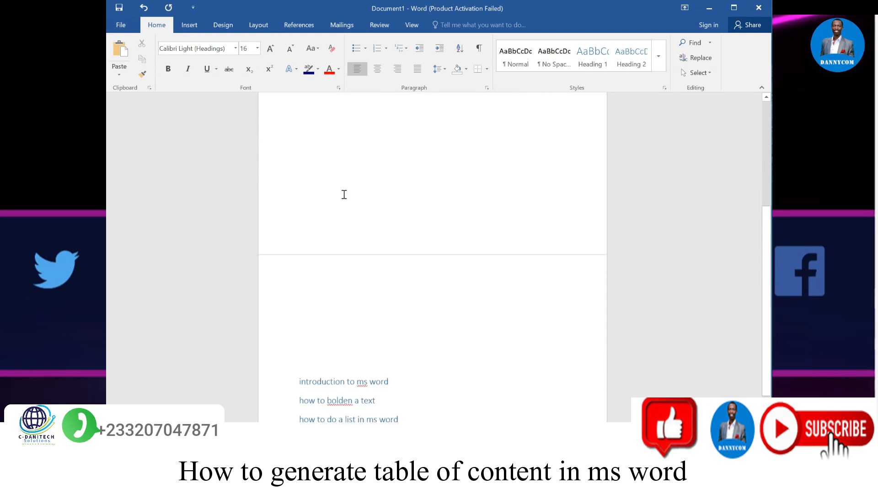
pyautogui.click(316, 325)
pyautogui.scroll(10, 333, 274)
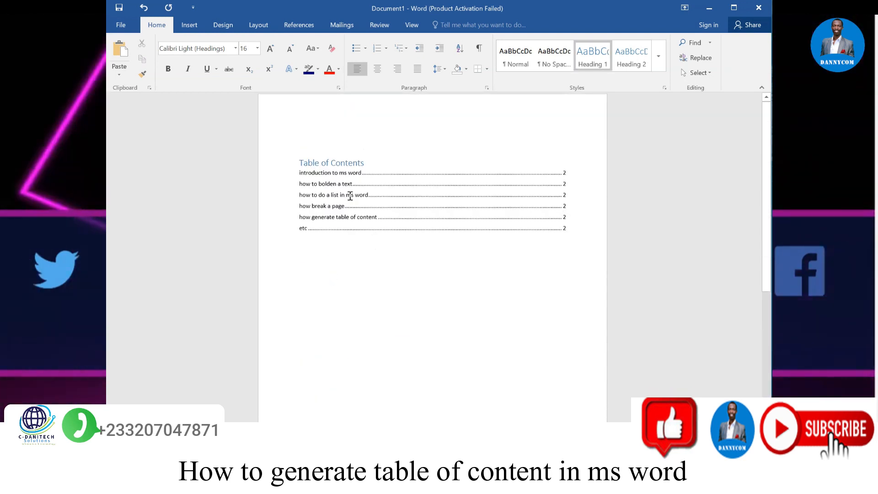
pyautogui.click(345, 165)
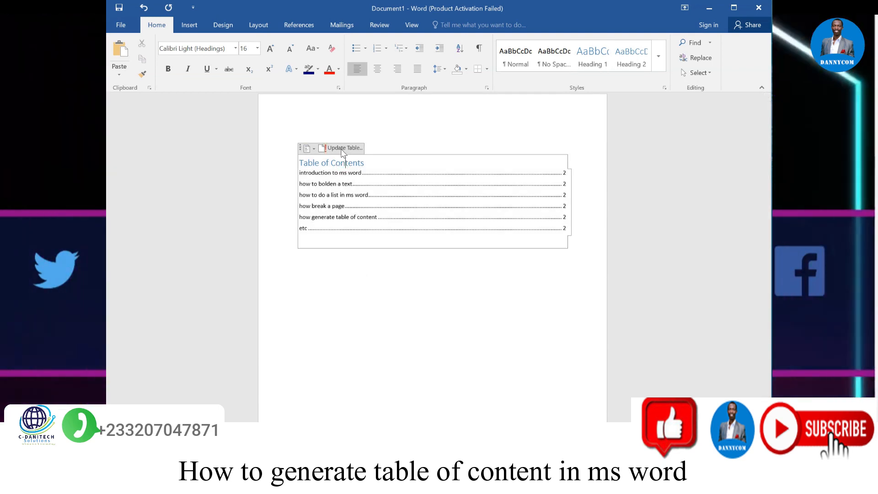
# Add the line "how to change color of ms word document" below the "etc" heading on the second page.
pyautogui.scroll(-9, 350, 296)
pyautogui.scroll(-1, 334, 349)
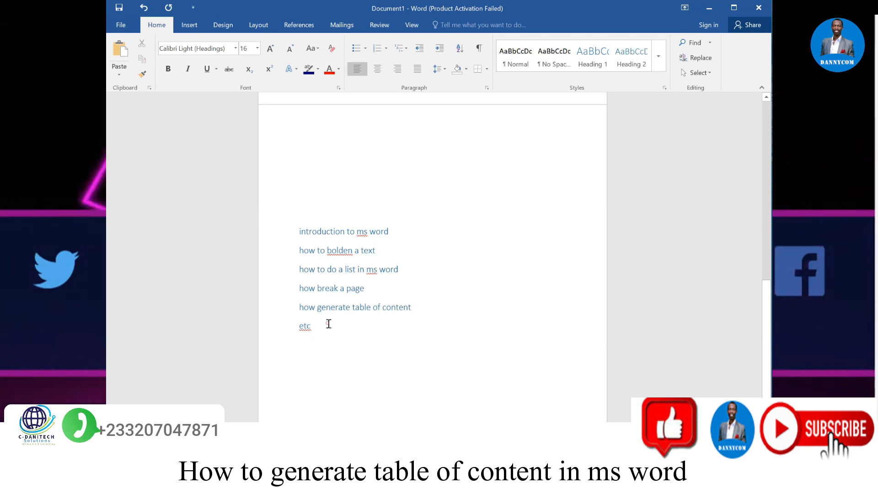
pyautogui.click(328, 323)
pyautogui.press('Return')
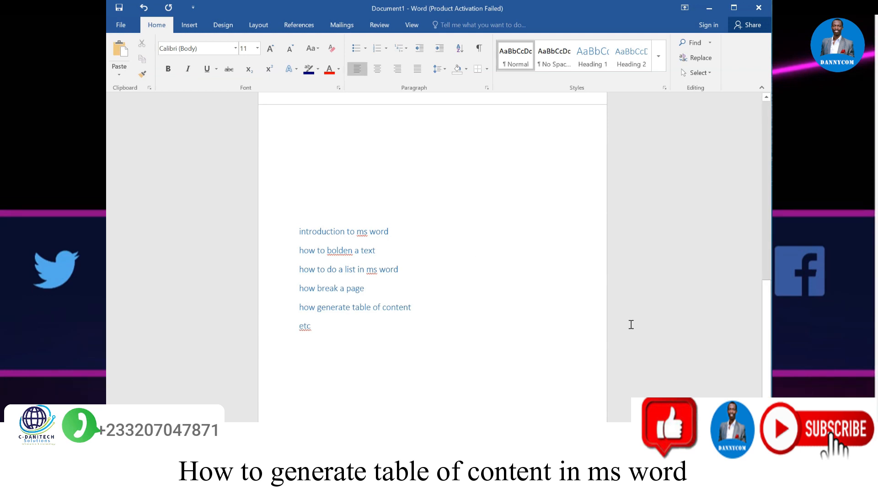
pyautogui.write('how ')
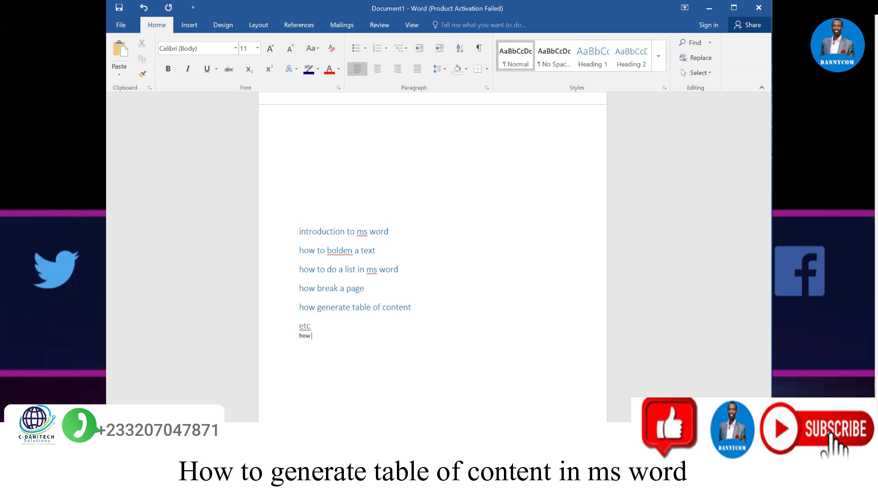
pyautogui.write('t')
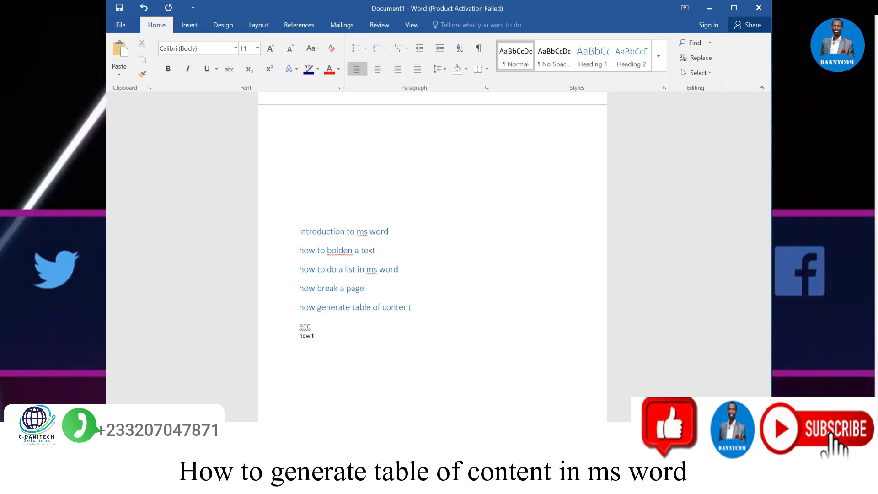
pyautogui.write('o ch')
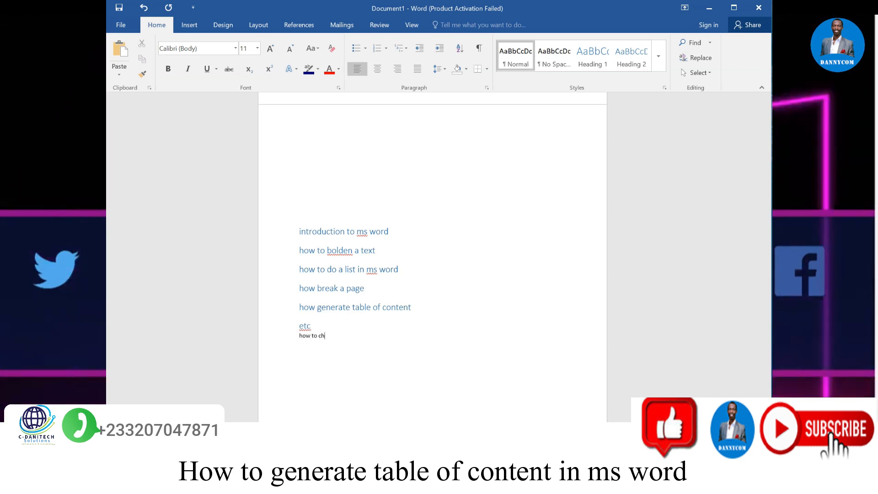
pyautogui.write('ang')
pyautogui.write('e ')
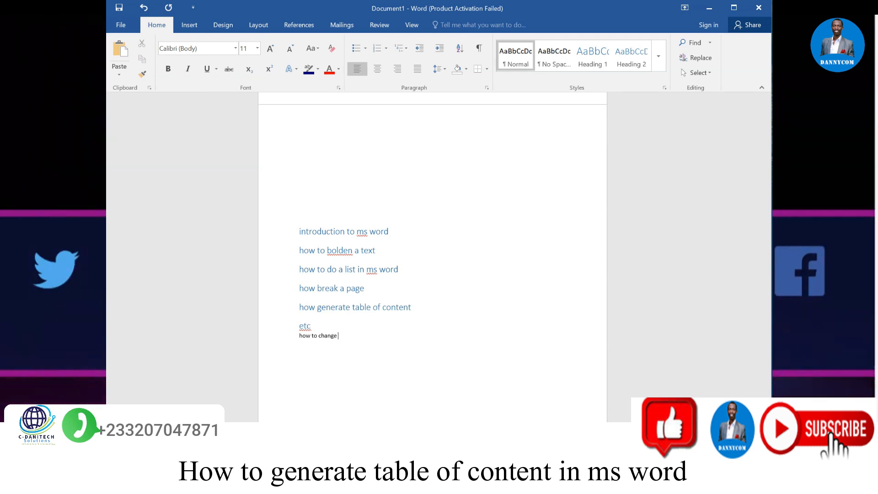
pyautogui.write('color of ms word document')
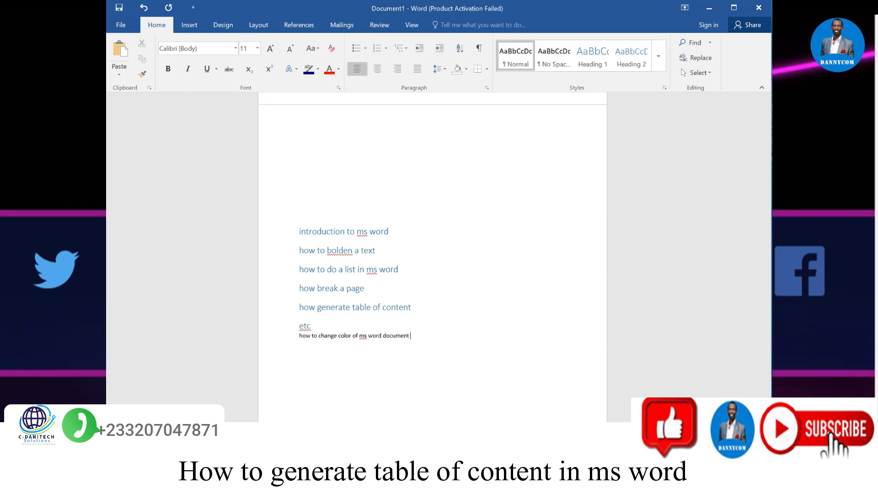
pyautogui.press('Return')
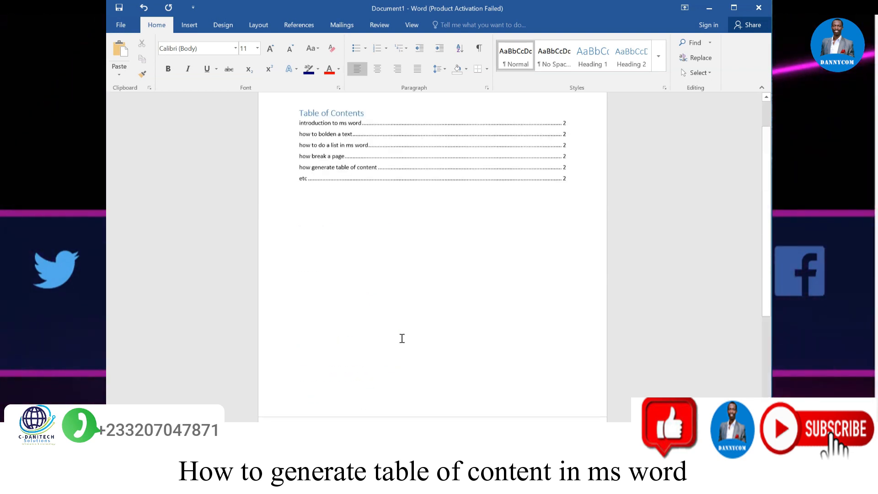
# Check the table of contents on the first page for the added line.
pyautogui.scroll(1, 402, 339)
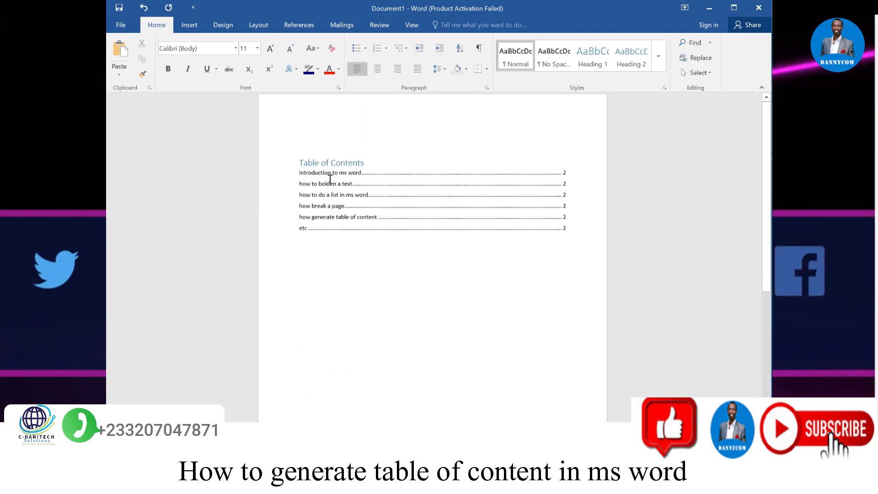
pyautogui.click(356, 166)
pyautogui.click(343, 263)
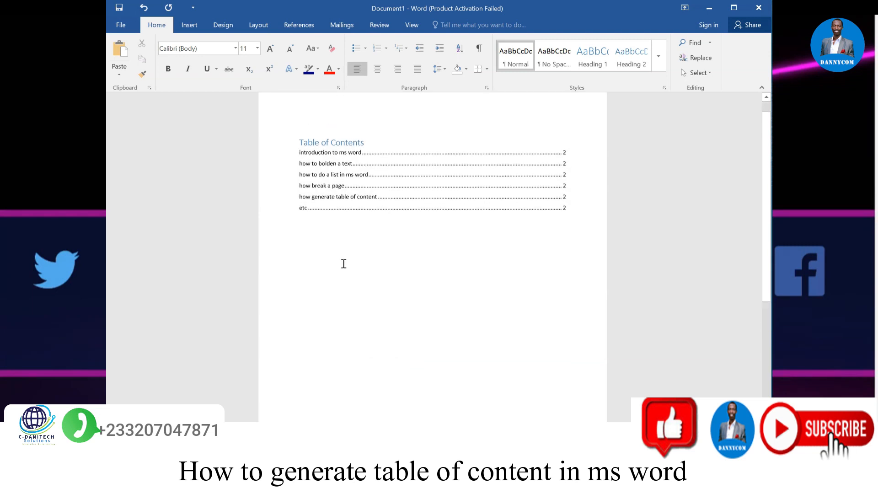
# Apply the Heading 1 style to the line "how to change color of ms word document" on the second page.
pyautogui.scroll(-7, 340, 265)
pyautogui.scroll(-3, 339, 268)
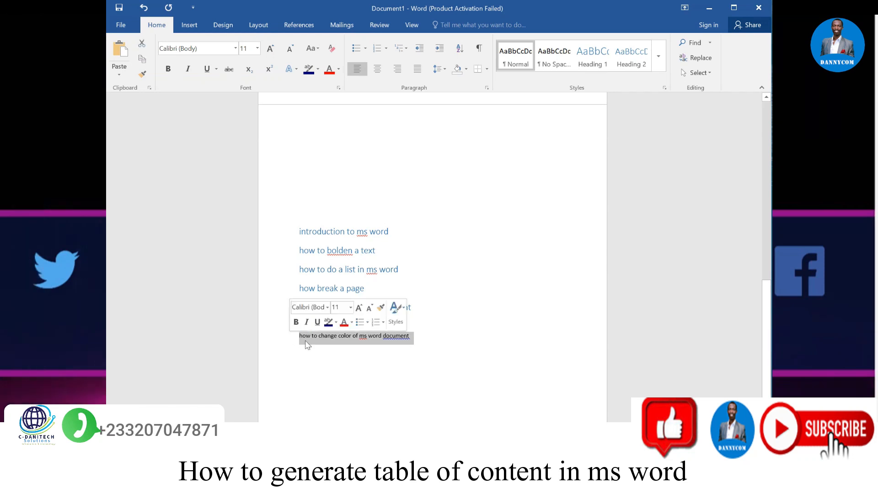
pyautogui.click(593, 59)
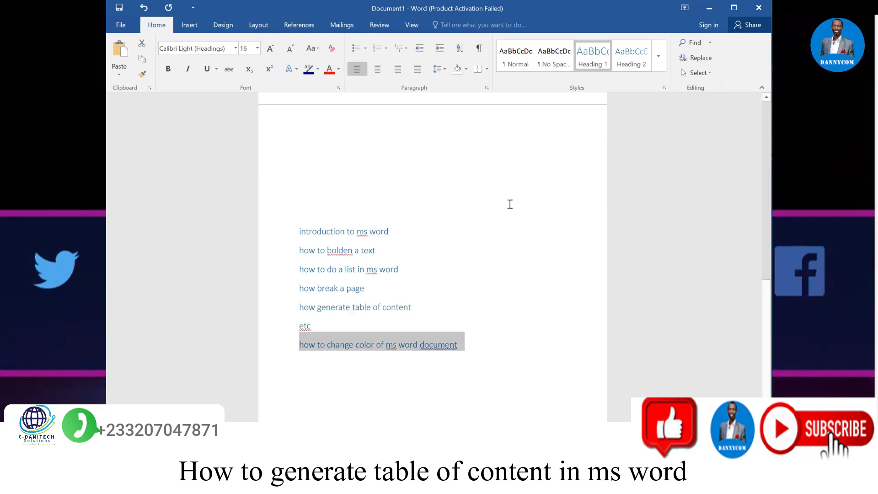
pyautogui.click(441, 376)
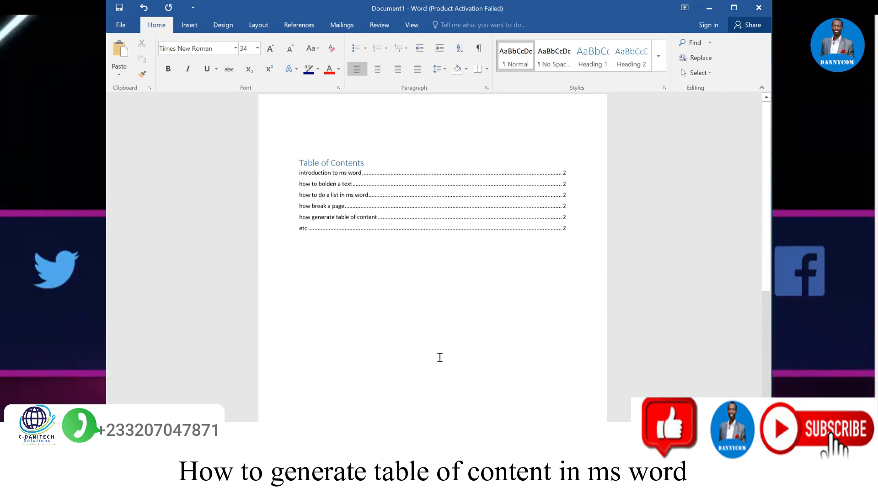
pyautogui.scroll(-10, 440, 357)
pyautogui.moveTo(318, 329); pyautogui.dragTo(303, 329)
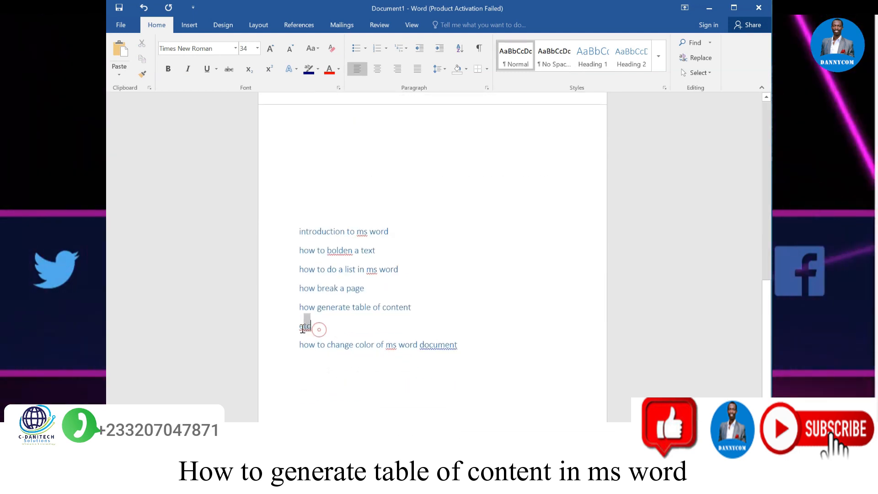
pyautogui.click(326, 344)
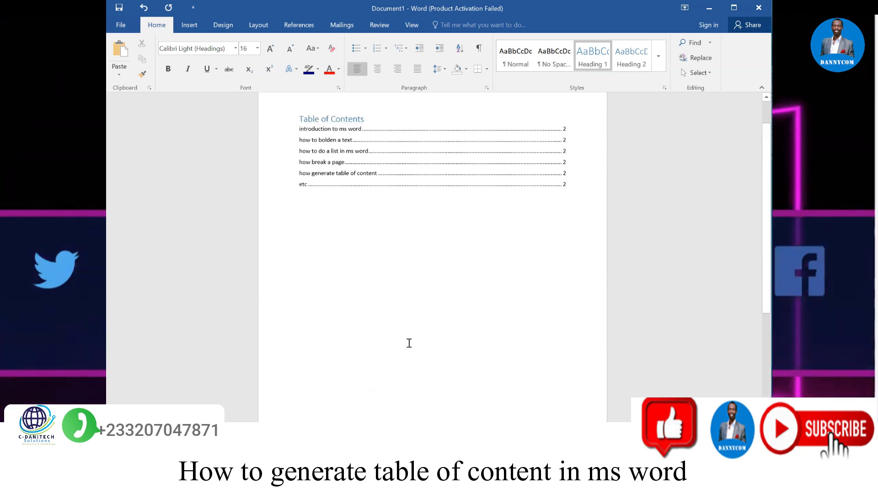
# Update the entire table of contents to include the heading about changing the document color.
pyautogui.click(363, 214)
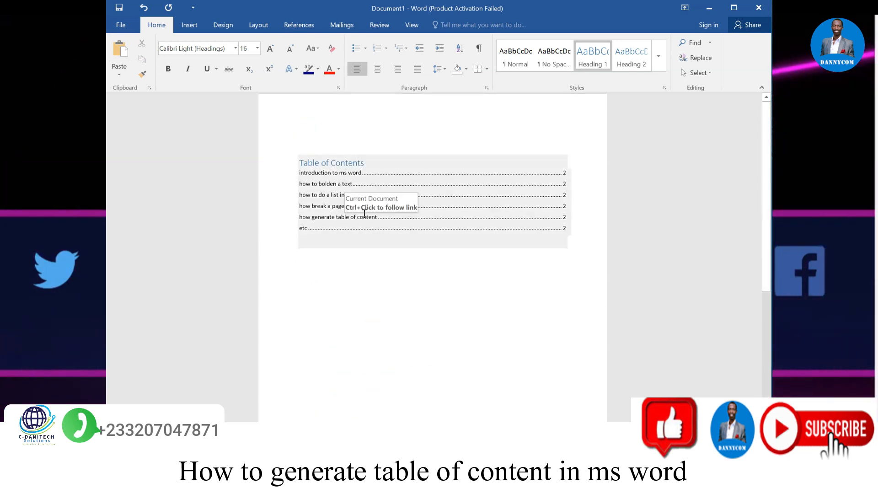
pyautogui.click(359, 168)
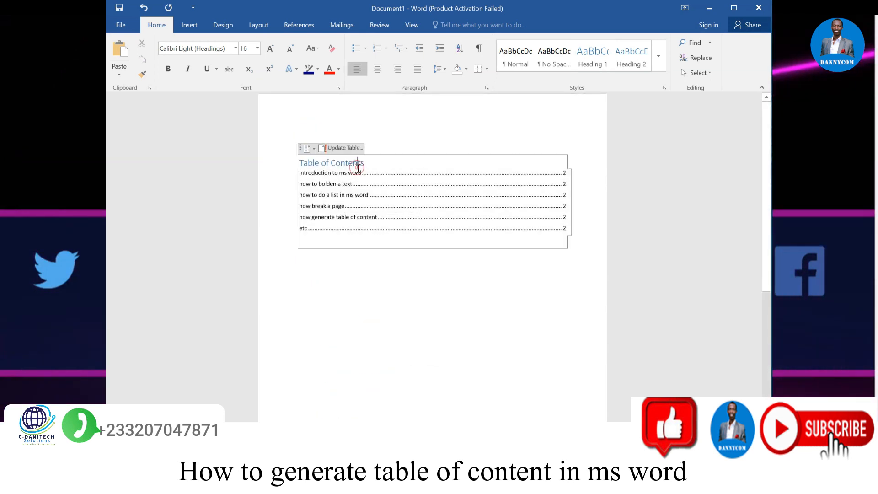
pyautogui.click(337, 148)
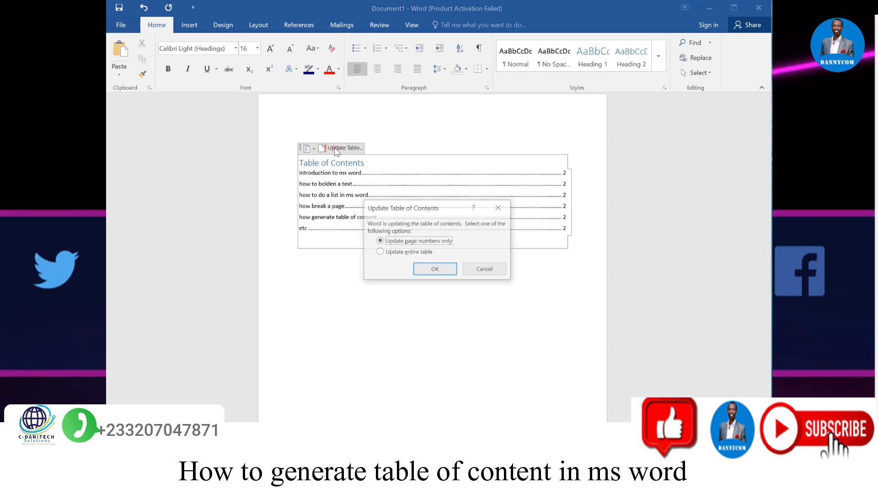
pyautogui.click(419, 252)
pyautogui.click(429, 270)
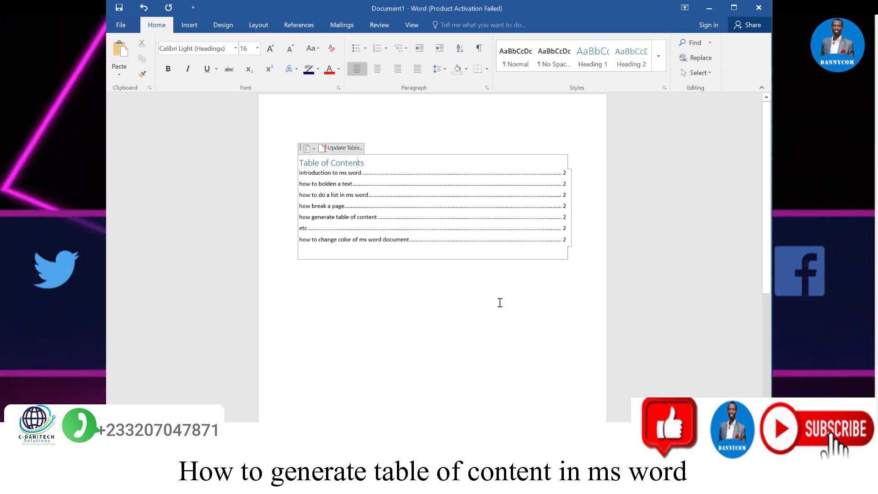
# Compare the table of contents with the second-page headings and follow the "introduction to ms word" entry to its heading.
pyautogui.click(300, 241)
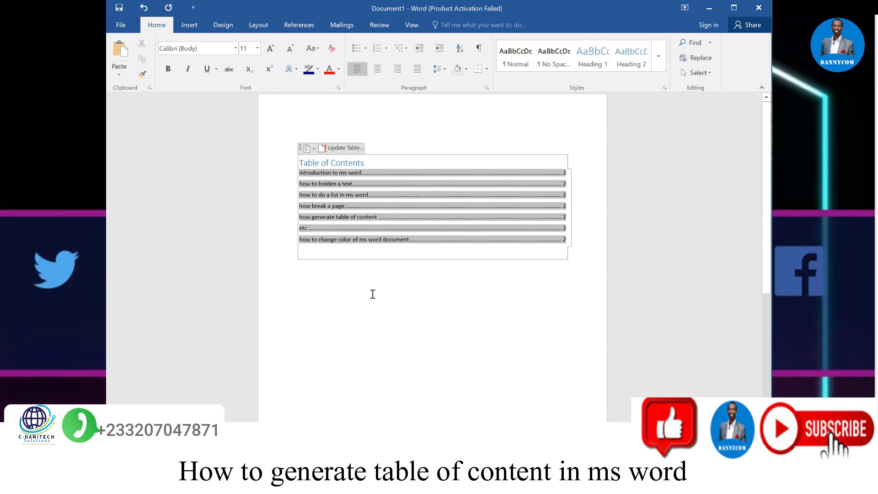
pyautogui.scroll(-3, 373, 292)
pyautogui.scroll(-12, 372, 294)
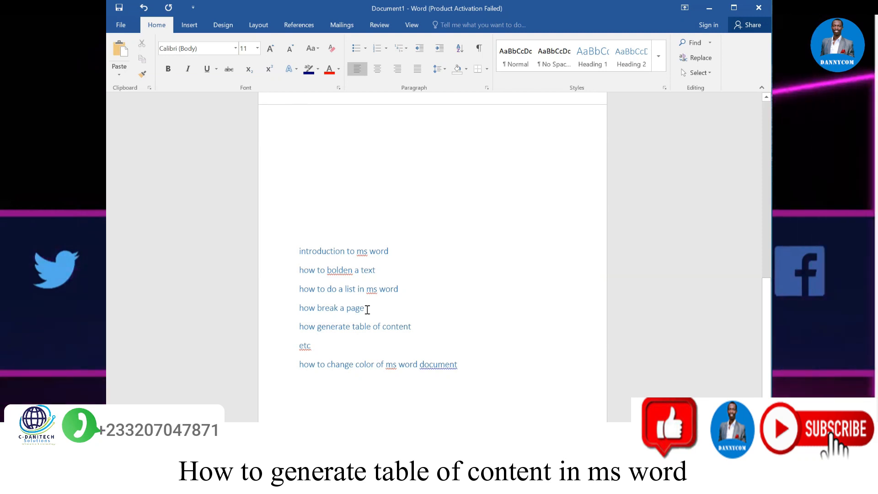
pyautogui.scroll(1, 368, 309)
pyautogui.scroll(12, 367, 310)
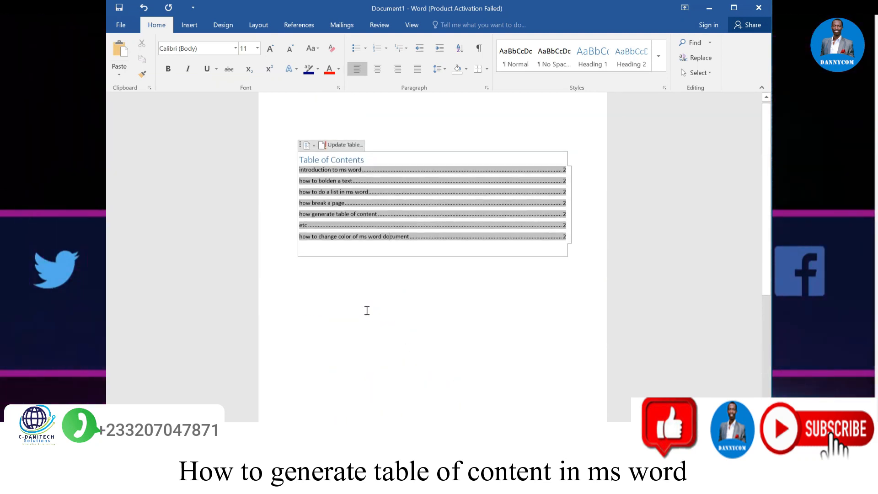
pyautogui.click(335, 174)
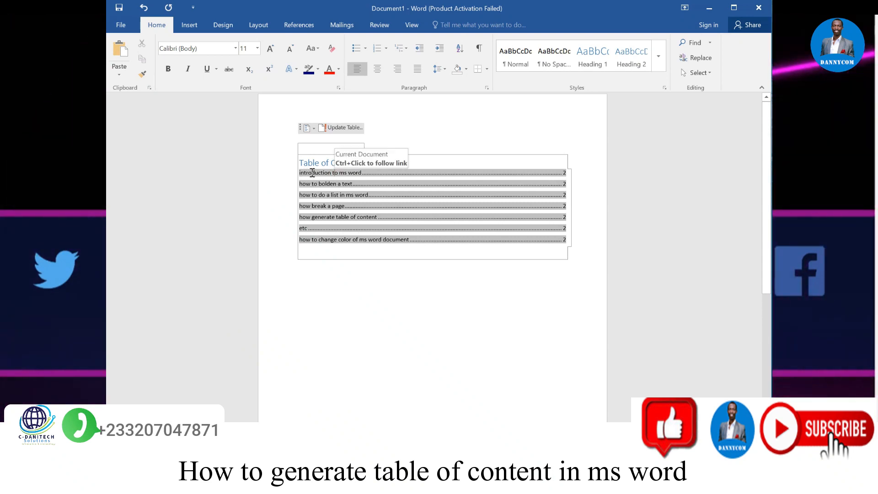
pyautogui.keyDown('ctrl'); pyautogui.click(347, 174); pyautogui.keyUp('ctrl')
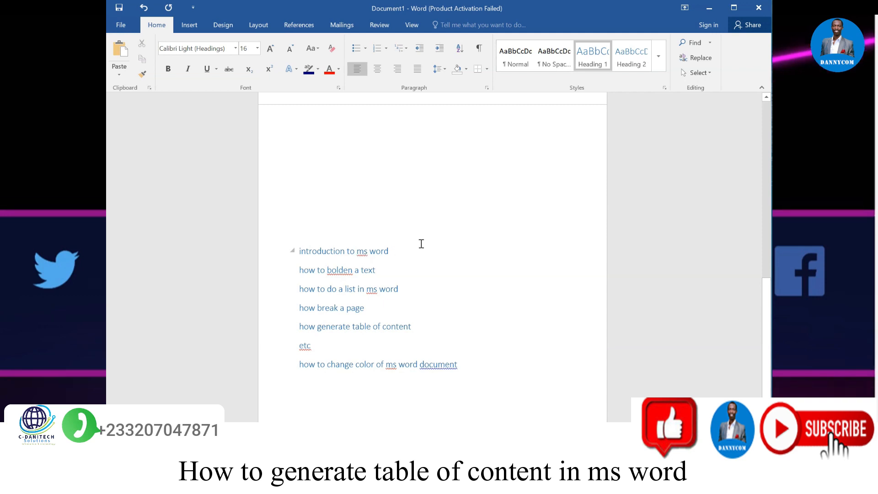
# Insert a page break below the heading "how to change color of ms word document" to start a third page.
pyautogui.click(325, 213)
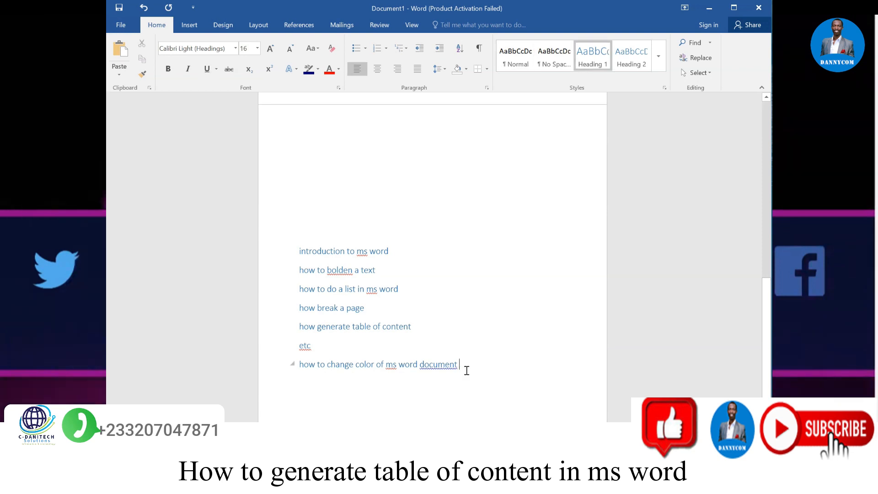
pyautogui.press('Return')
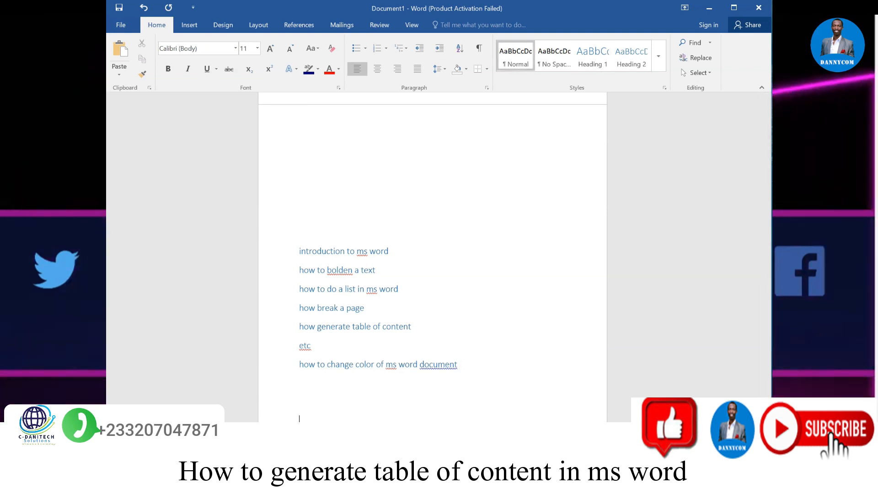
pyautogui.scroll(-1, 432, 274)
pyautogui.scroll(-1, 454, 366)
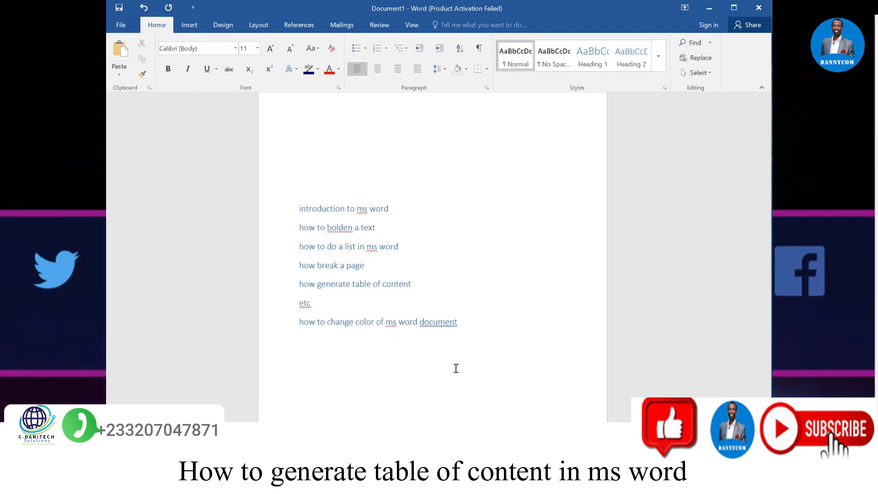
pyautogui.hotkey('ctrl', 'Return')
pyautogui.scroll(-3, 366, 345)
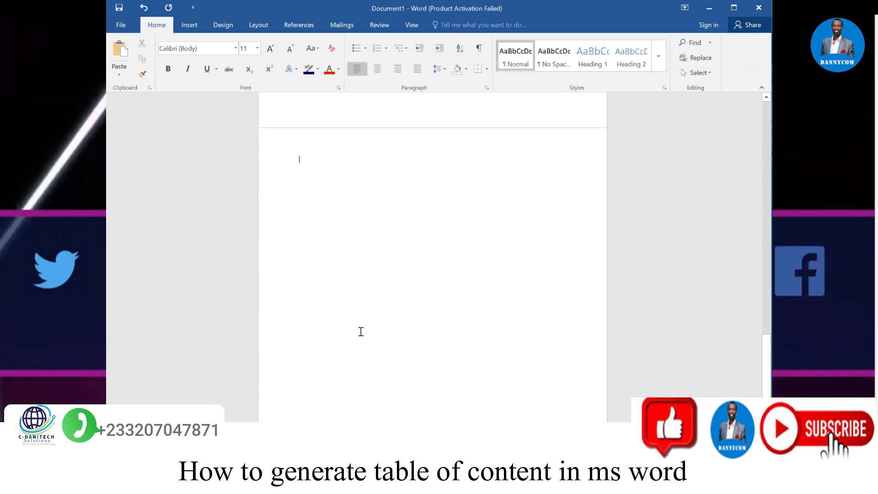
# Add the line "How to add page numbers in ms word document" on the third page and apply the Heading 1 style.
pyautogui.write('How to add')
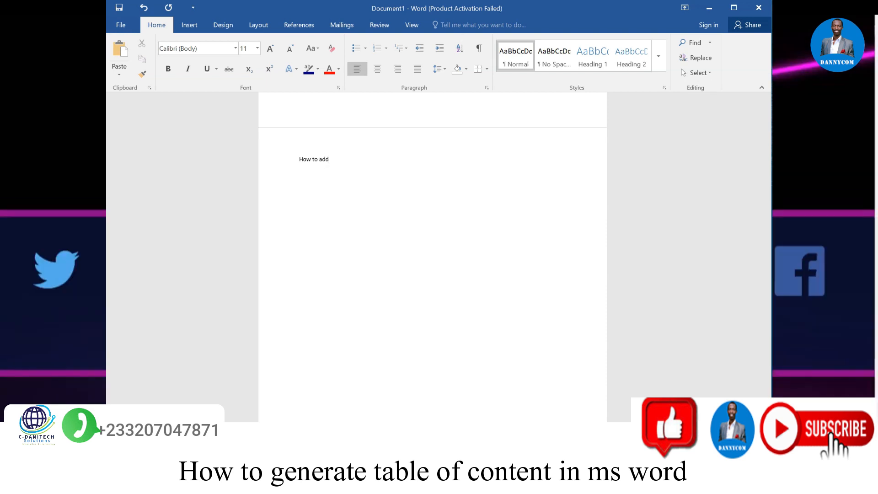
pyautogui.write('page n')
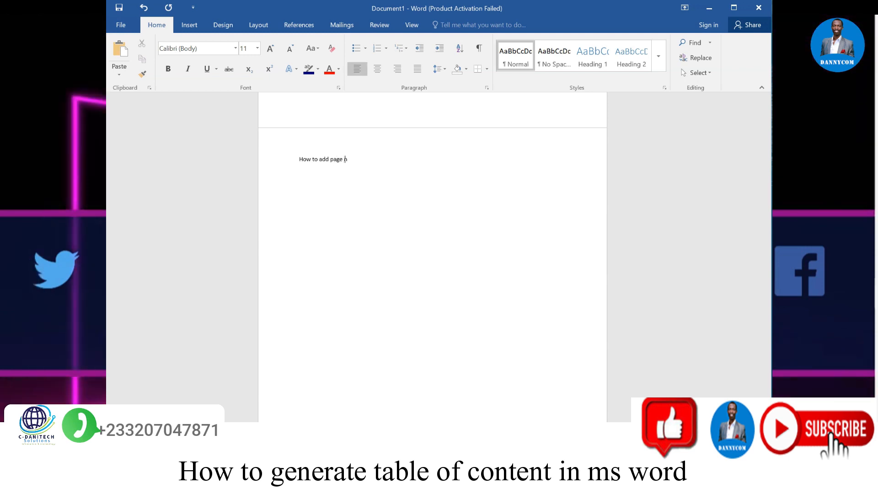
pyautogui.write('umbers in ms word docume')
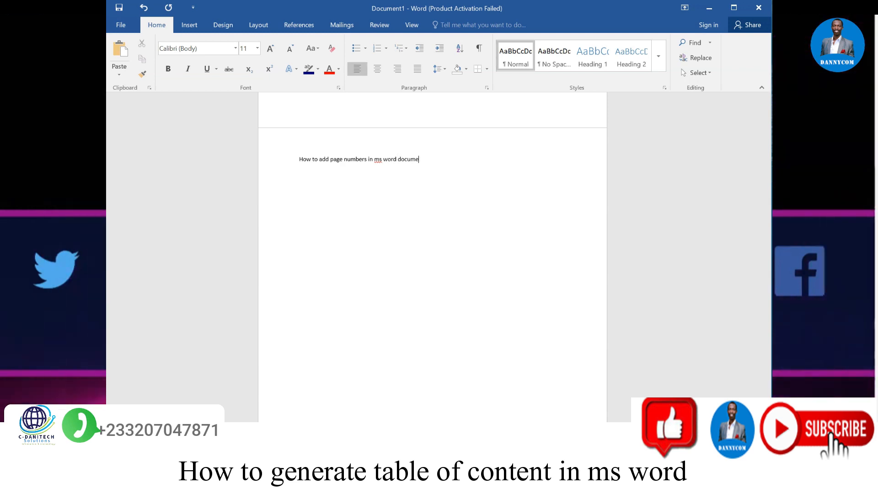
pyautogui.write('nt')
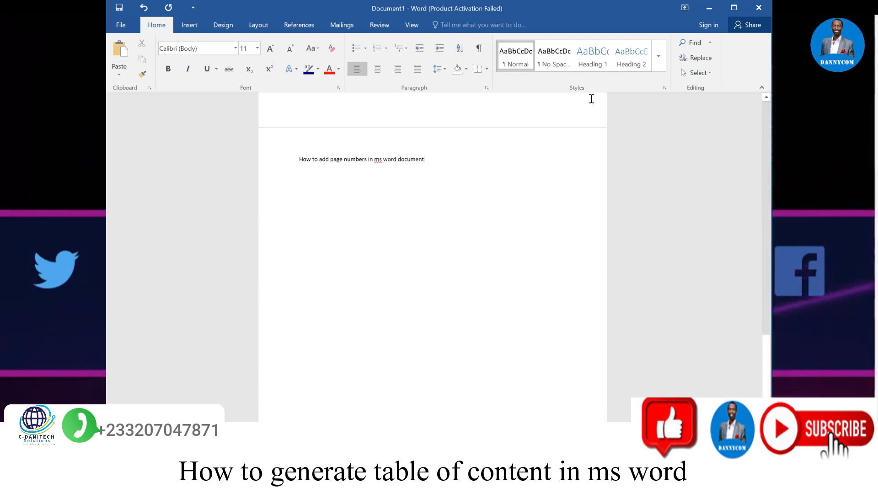
pyautogui.click(592, 57)
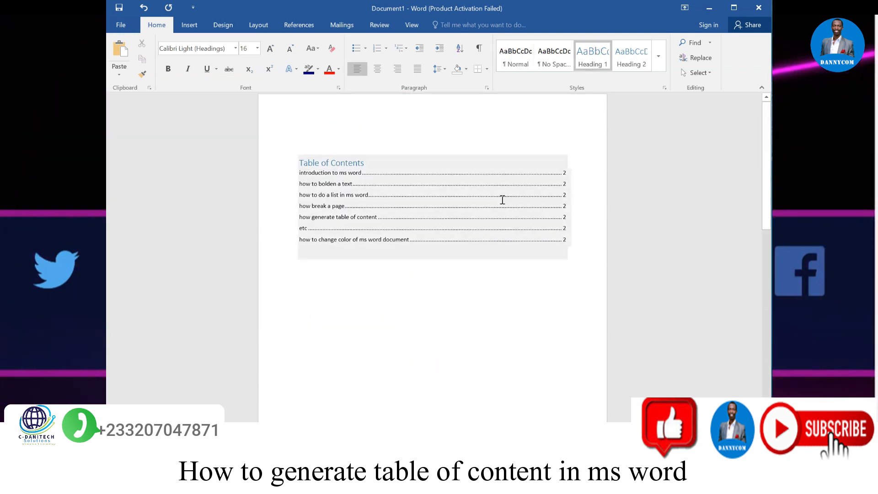
# Update the entire table of contents to include the third-page heading about adding page numbers.
pyautogui.click(450, 186)
pyautogui.click(350, 149)
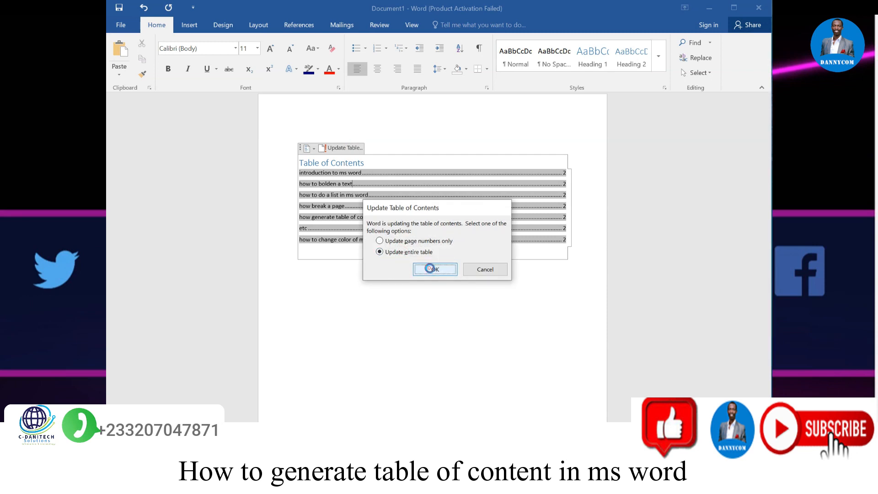
pyautogui.click(430, 268)
pyautogui.click(379, 314)
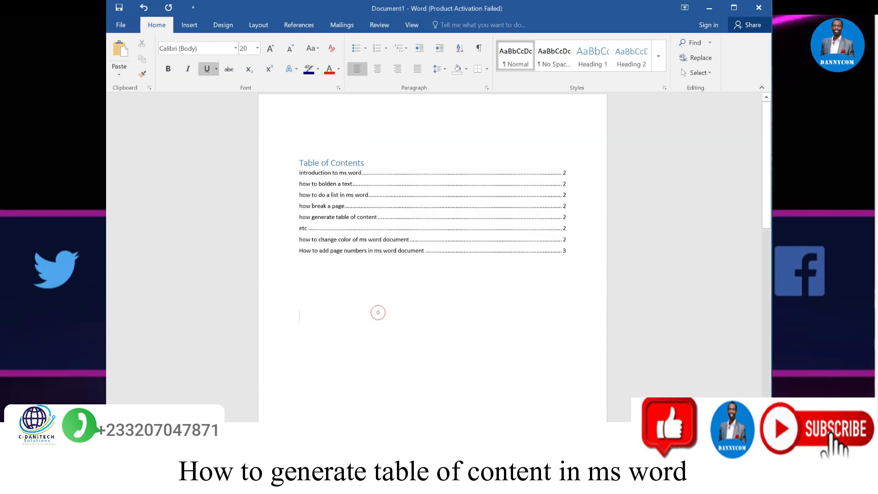
# Follow the "How to add page numbers in ms word document" entry to its heading and compare it with the table of contents.
pyautogui.keyDown('ctrl'); pyautogui.click(352, 253); pyautogui.keyUp('ctrl')
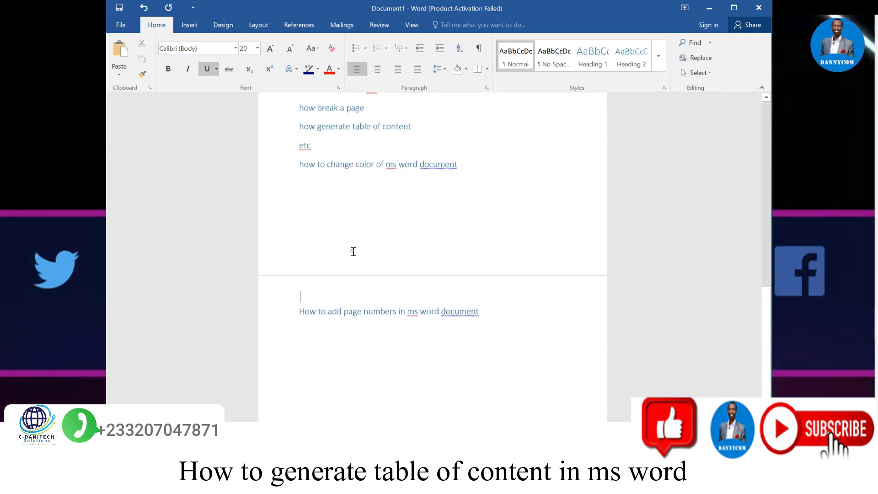
pyautogui.click(328, 209)
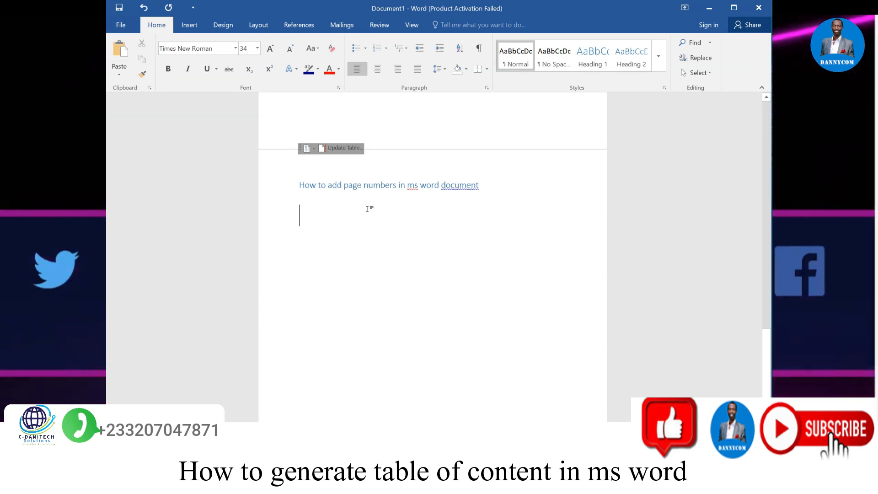
pyautogui.scroll(5, 369, 208)
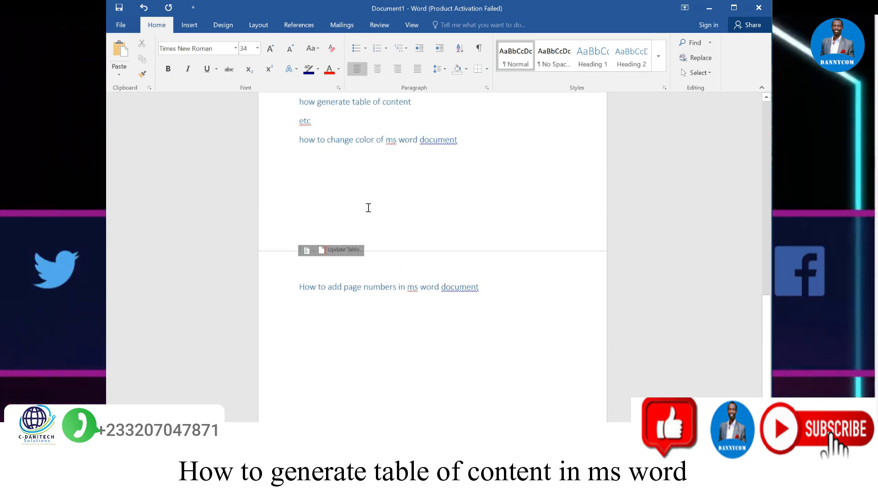
pyautogui.scroll(10, 371, 204)
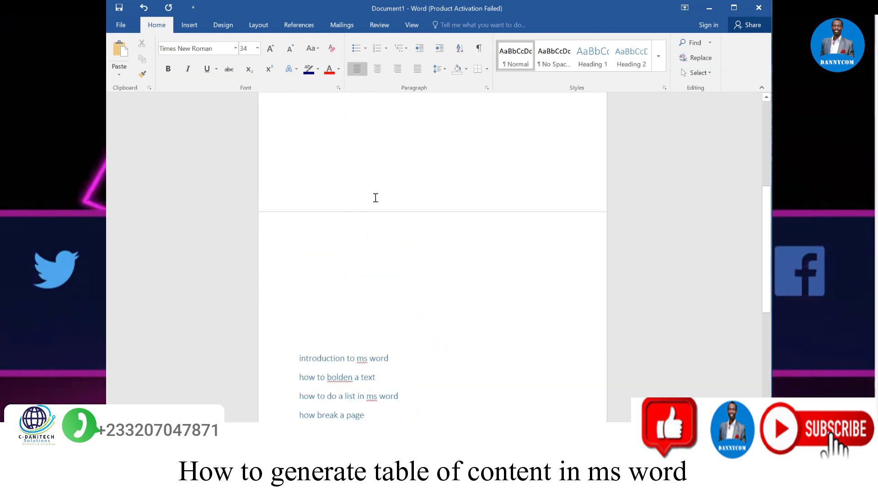
pyautogui.scroll(4, 376, 197)
pyautogui.click(377, 197)
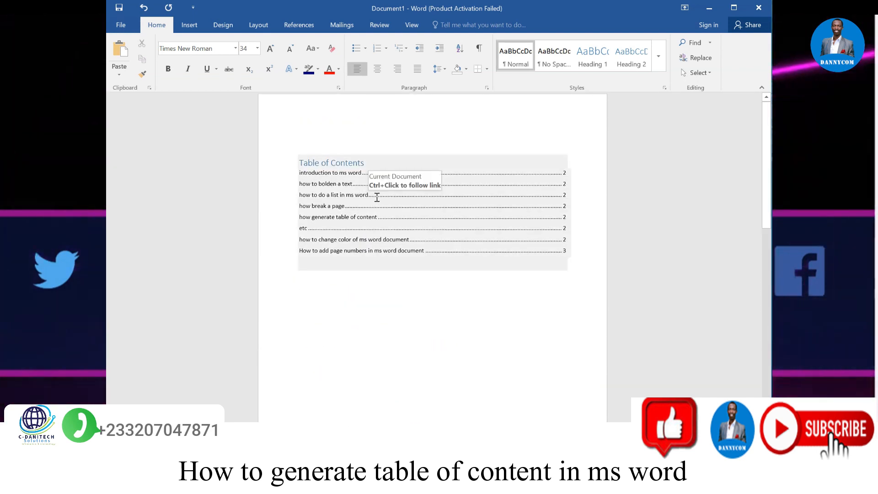
pyautogui.click(434, 314)
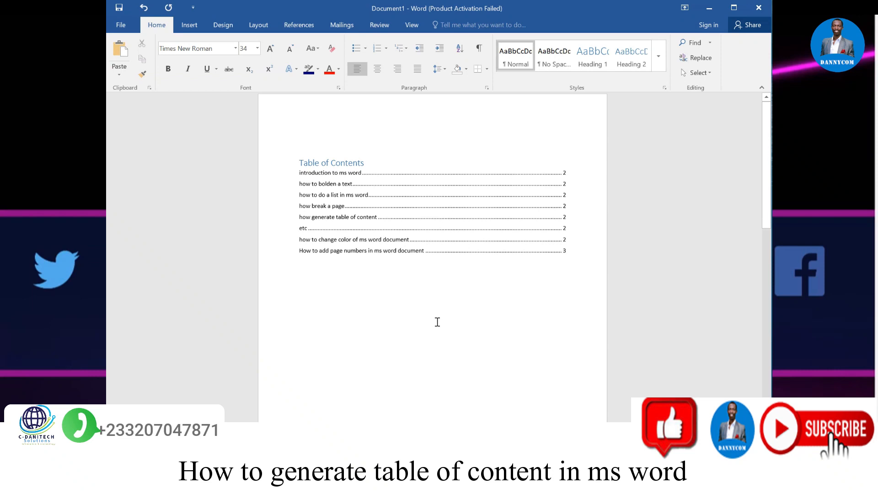
# Remove the blank lines above "introduction to ms word" and insert a page break before the heading "How to add page numbers in ms word document".
pyautogui.scroll(-4, 437, 322)
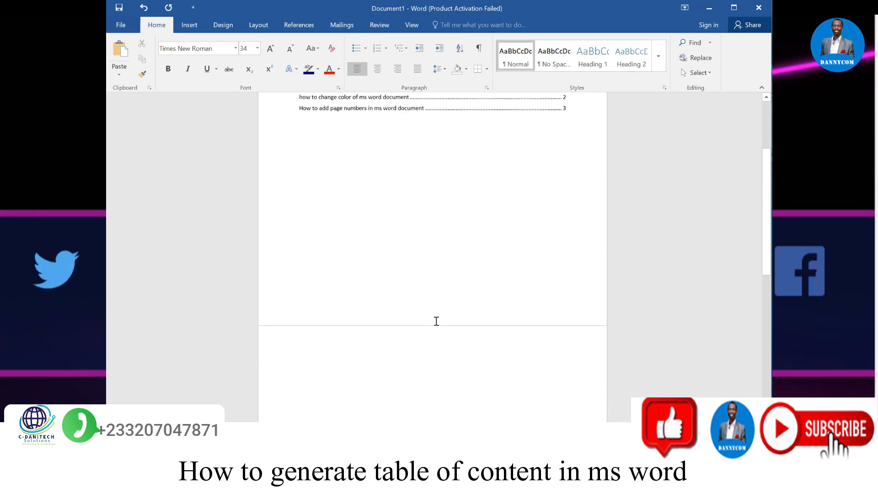
pyautogui.scroll(-2, 435, 320)
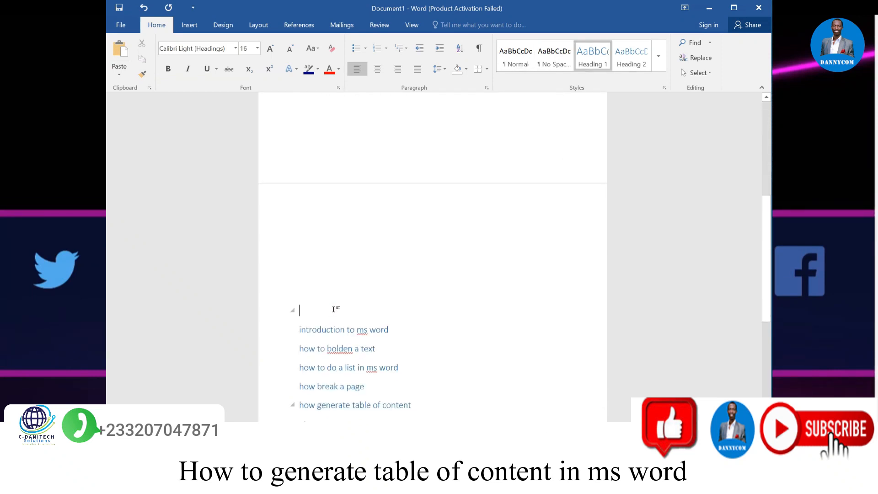
pyautogui.scroll(-3, 334, 309)
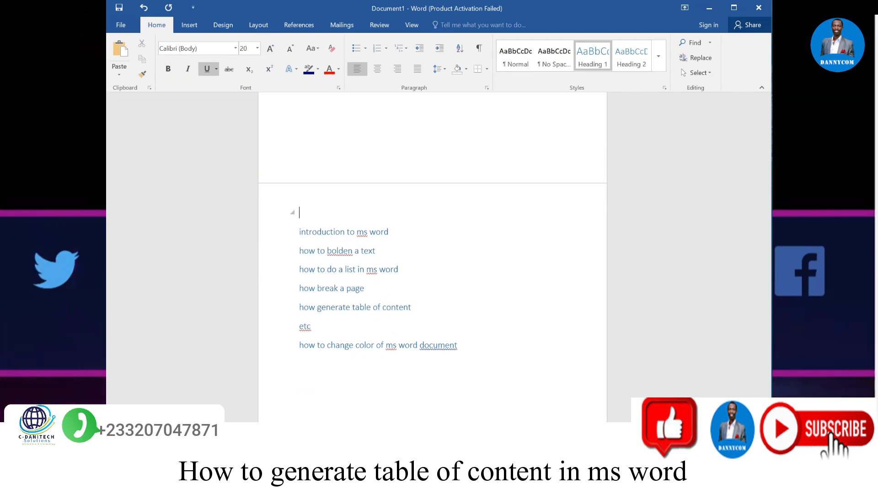
pyautogui.scroll(-3, 320, 368)
pyautogui.click(322, 370)
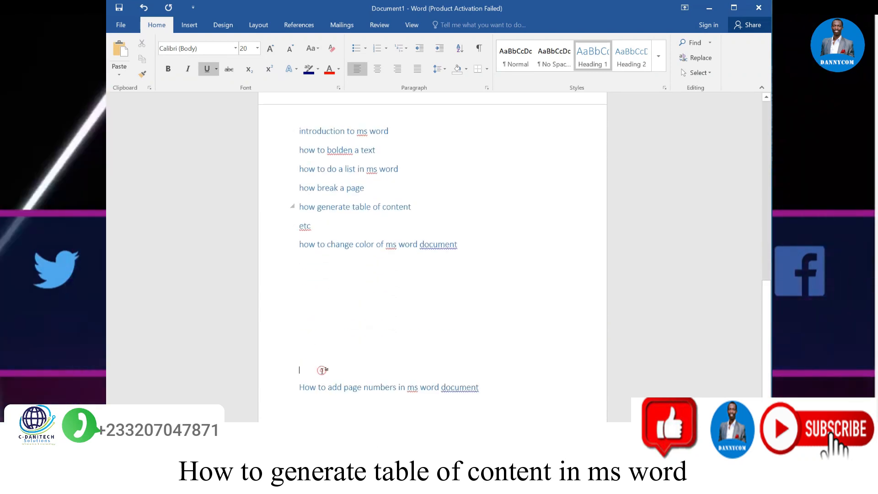
pyautogui.press('Return')
pyautogui.hotkey('ctrl', 'Return')
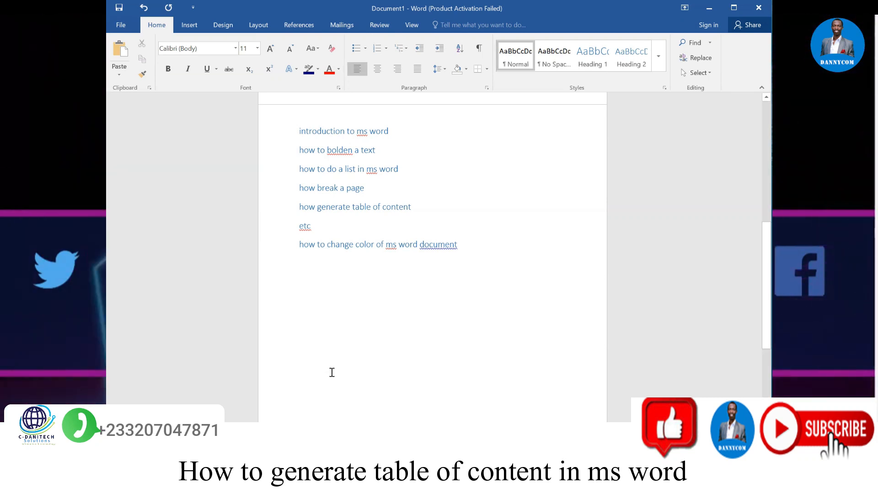
# Insert page numbers at the bottom of the page in the Plain Number 2 style and return to the document body.
pyautogui.scroll(-9, 330, 371)
pyautogui.scroll(10, 353, 350)
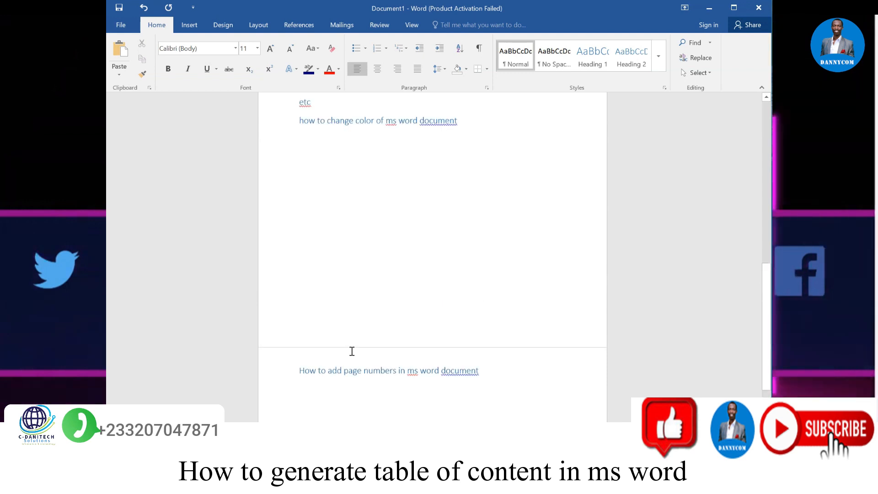
pyautogui.scroll(4, 356, 350)
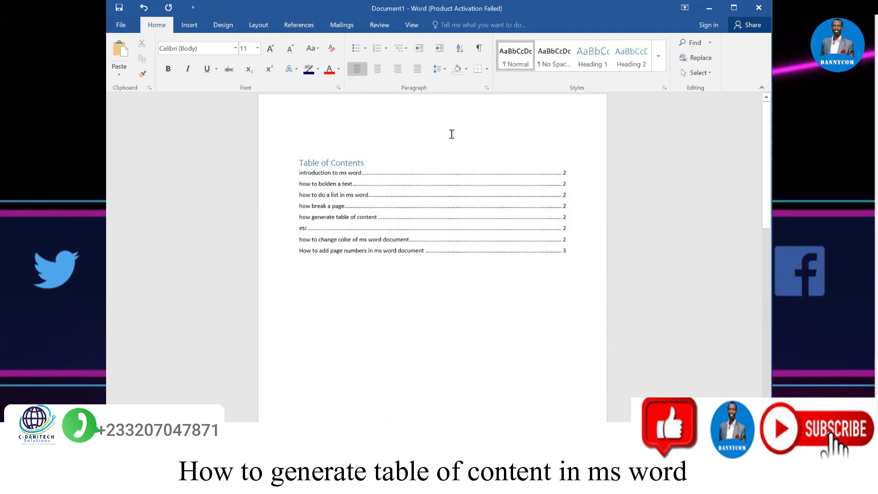
pyautogui.click(188, 26)
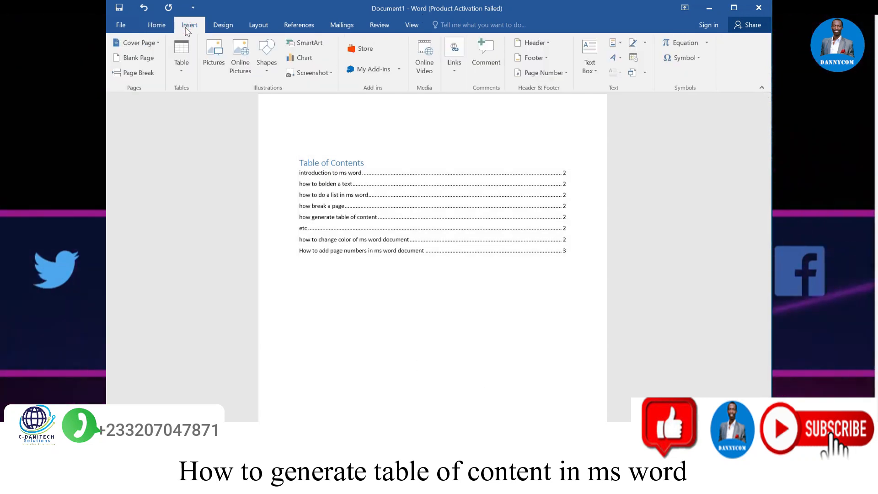
pyautogui.click(567, 74)
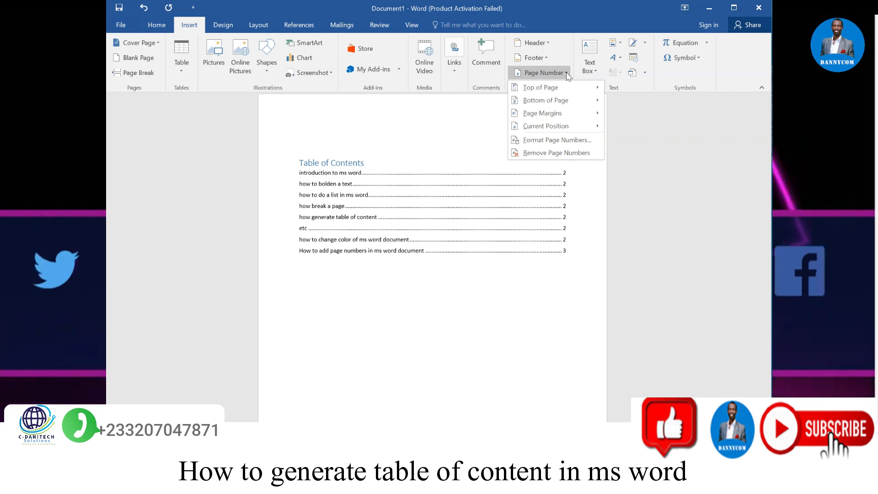
pyautogui.moveTo(568, 90)
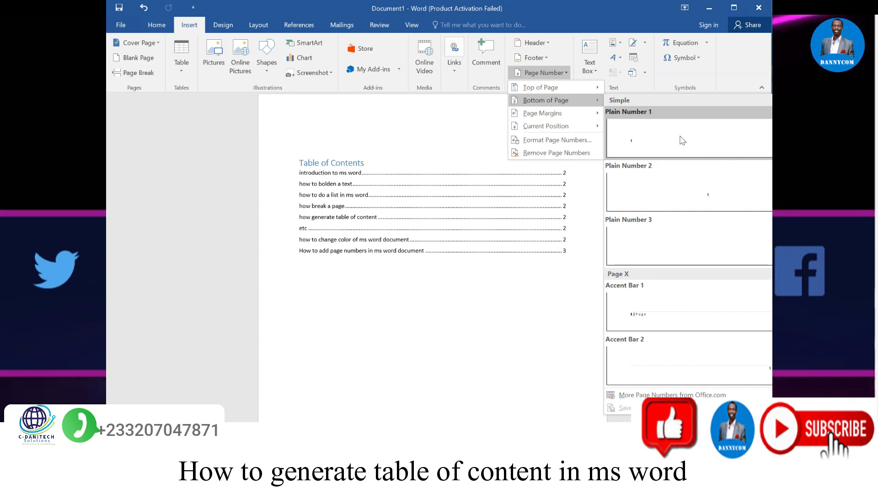
pyautogui.click(716, 195)
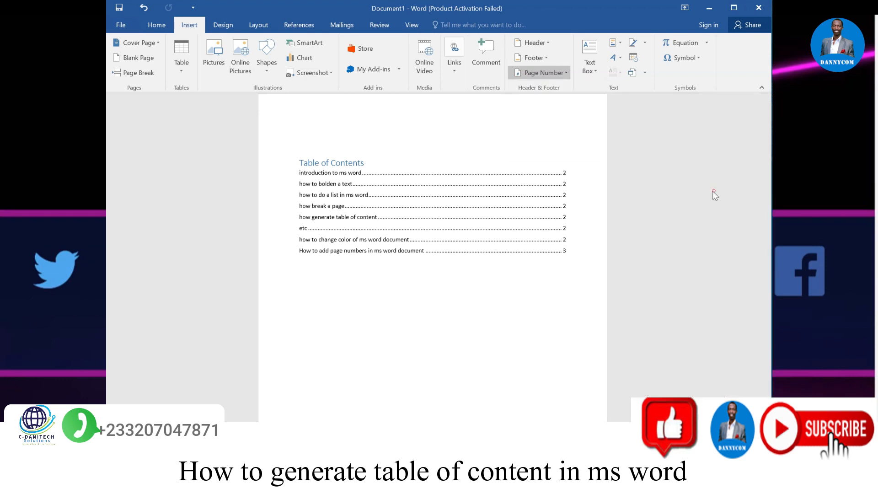
pyautogui.scroll(10, 464, 326)
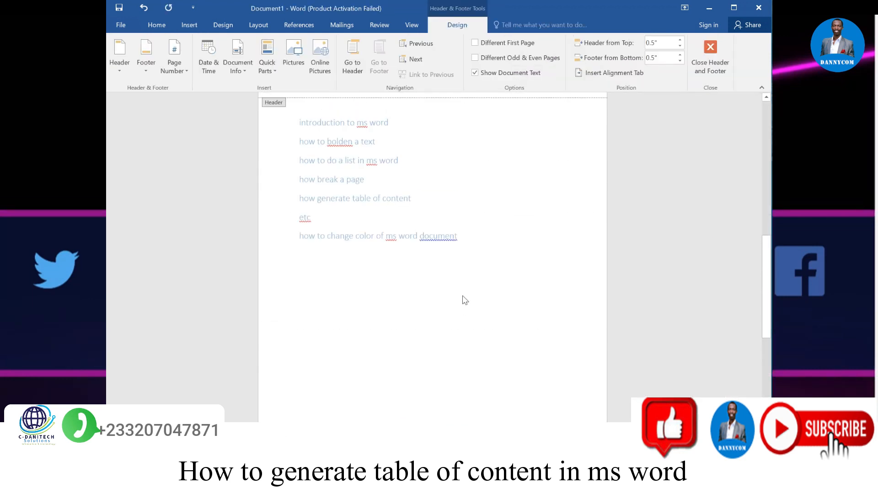
pyautogui.scroll(8, 464, 300)
pyautogui.doubleClick(466, 237)
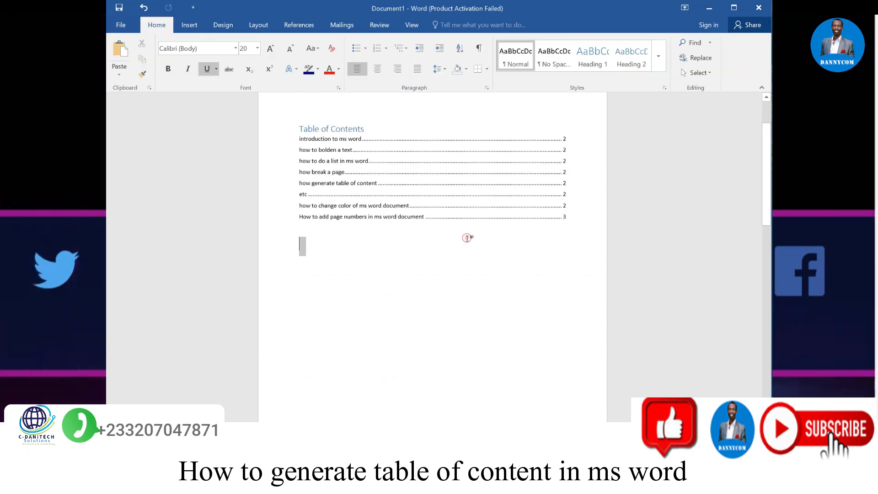
# Examine the footer page numbers throughout the document and compare them with the page references in the table of contents.
pyautogui.scroll(-3, 457, 274)
pyautogui.scroll(-3, 439, 335)
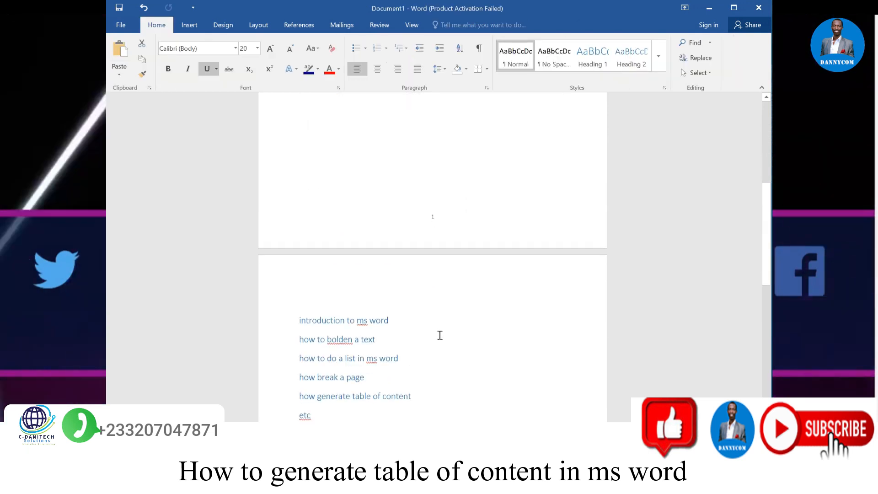
pyautogui.scroll(-6, 439, 336)
pyautogui.scroll(-3, 437, 352)
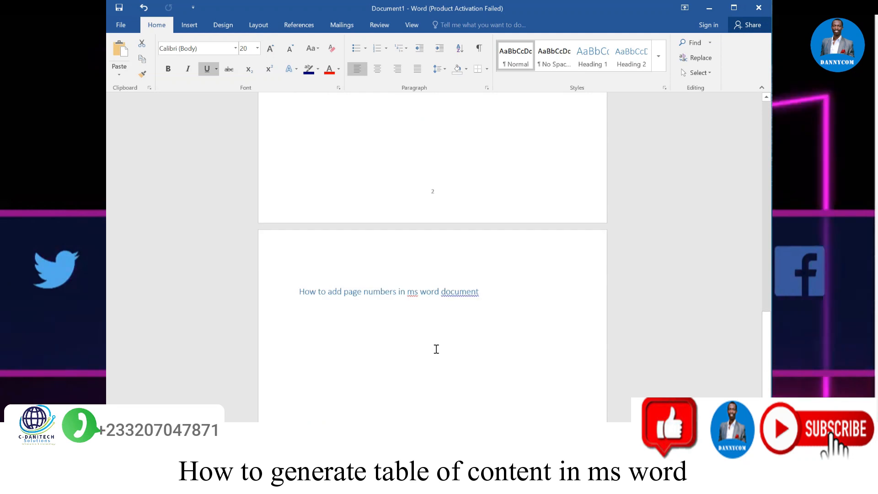
pyautogui.scroll(-6, 437, 349)
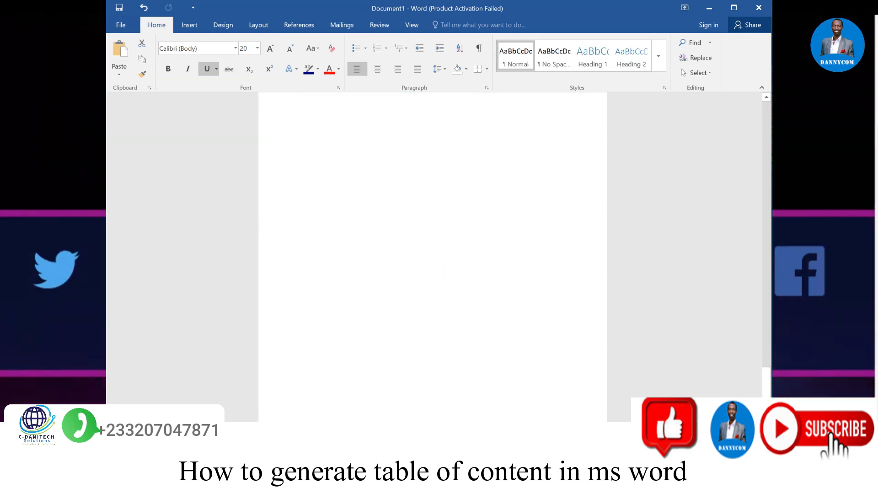
pyautogui.scroll(15, 469, 335)
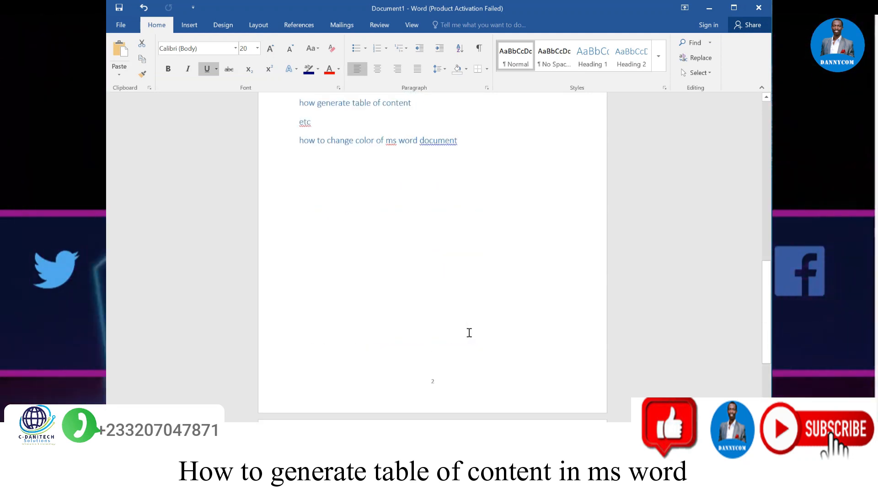
pyautogui.scroll(8, 469, 332)
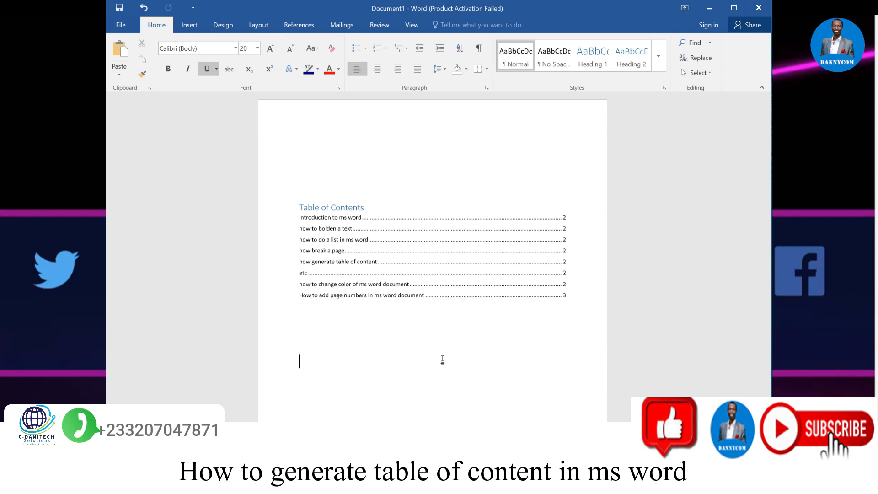
pyautogui.scroll(-10, 358, 337)
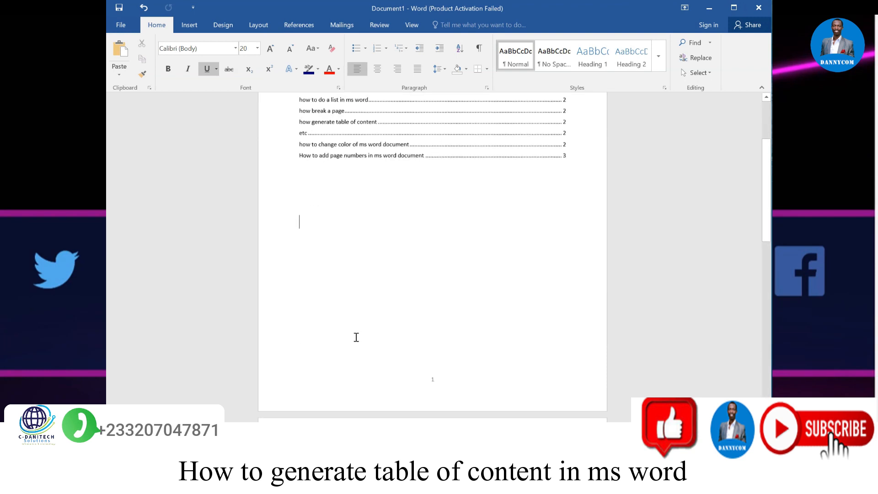
pyautogui.scroll(-8, 356, 337)
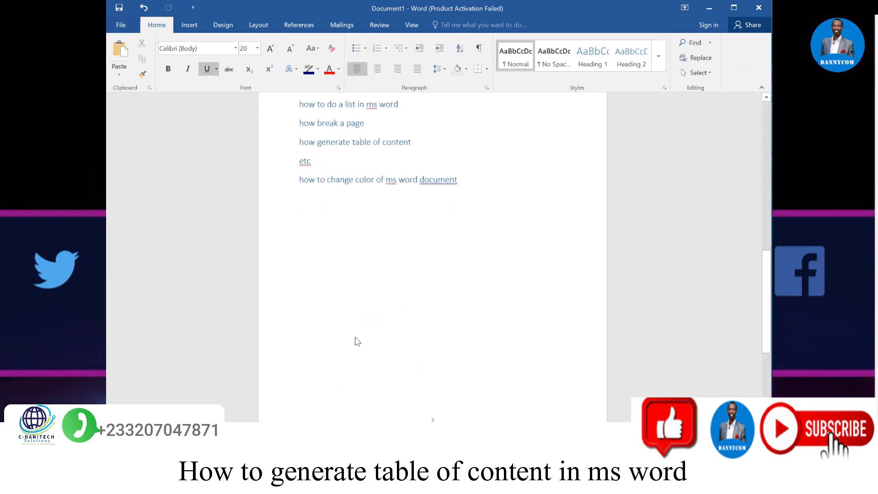
pyautogui.scroll(-3, 356, 338)
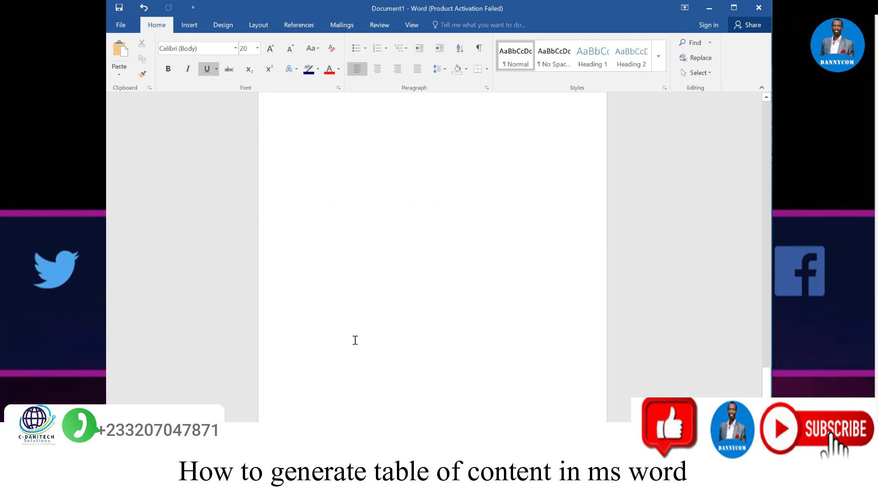
pyautogui.scroll(10, 355, 347)
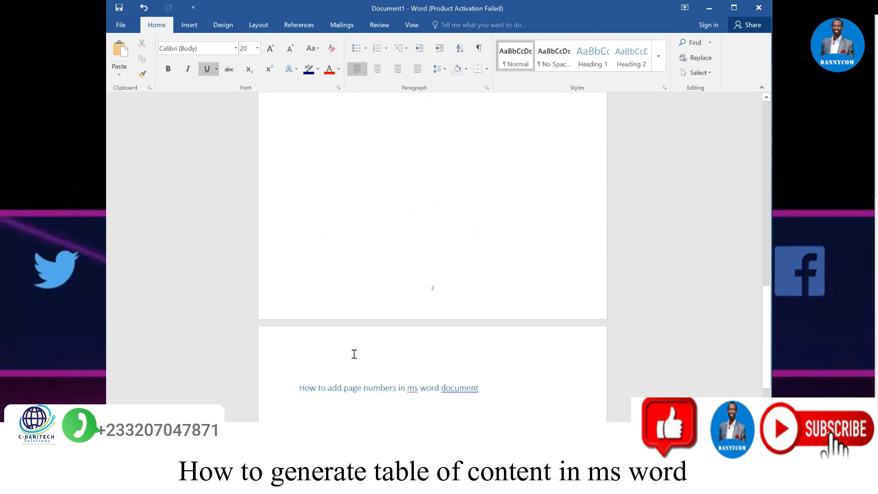